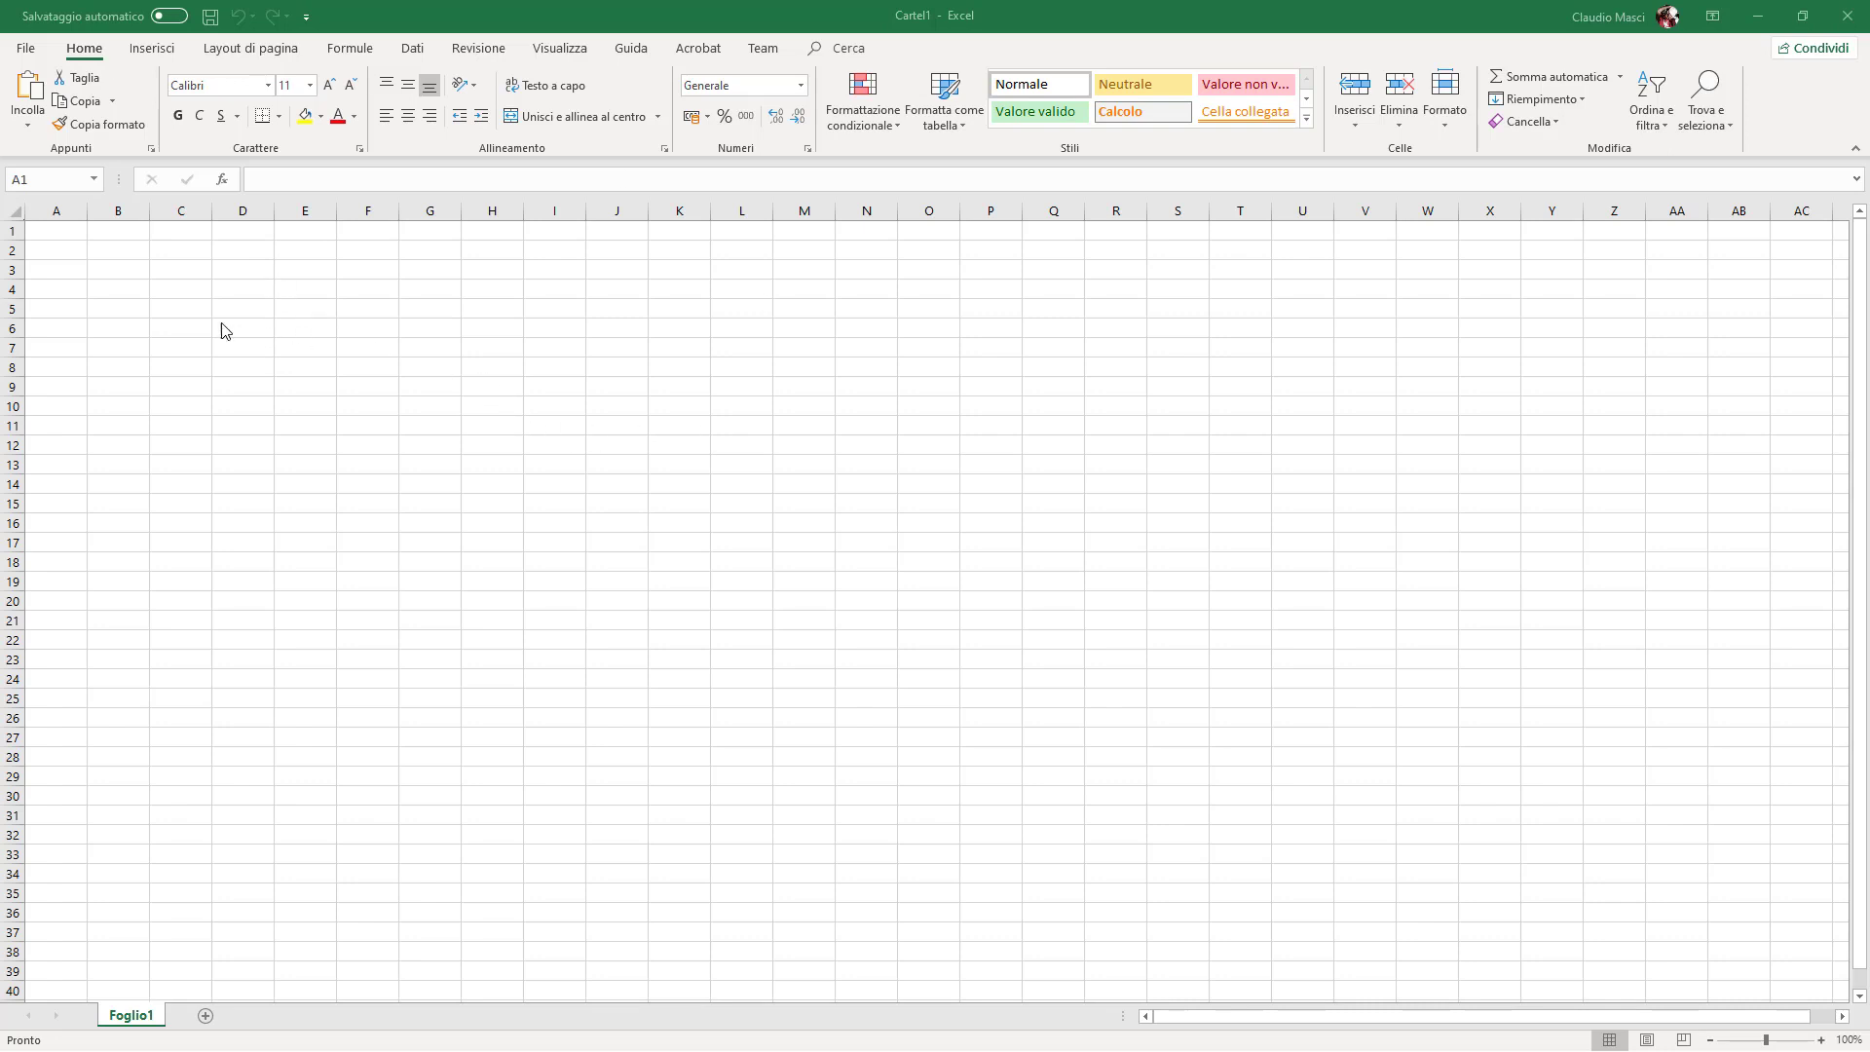
Select the whole worksheet and clear Bloccata on the Protezione tab of Formato celle.
left_click(19, 212)
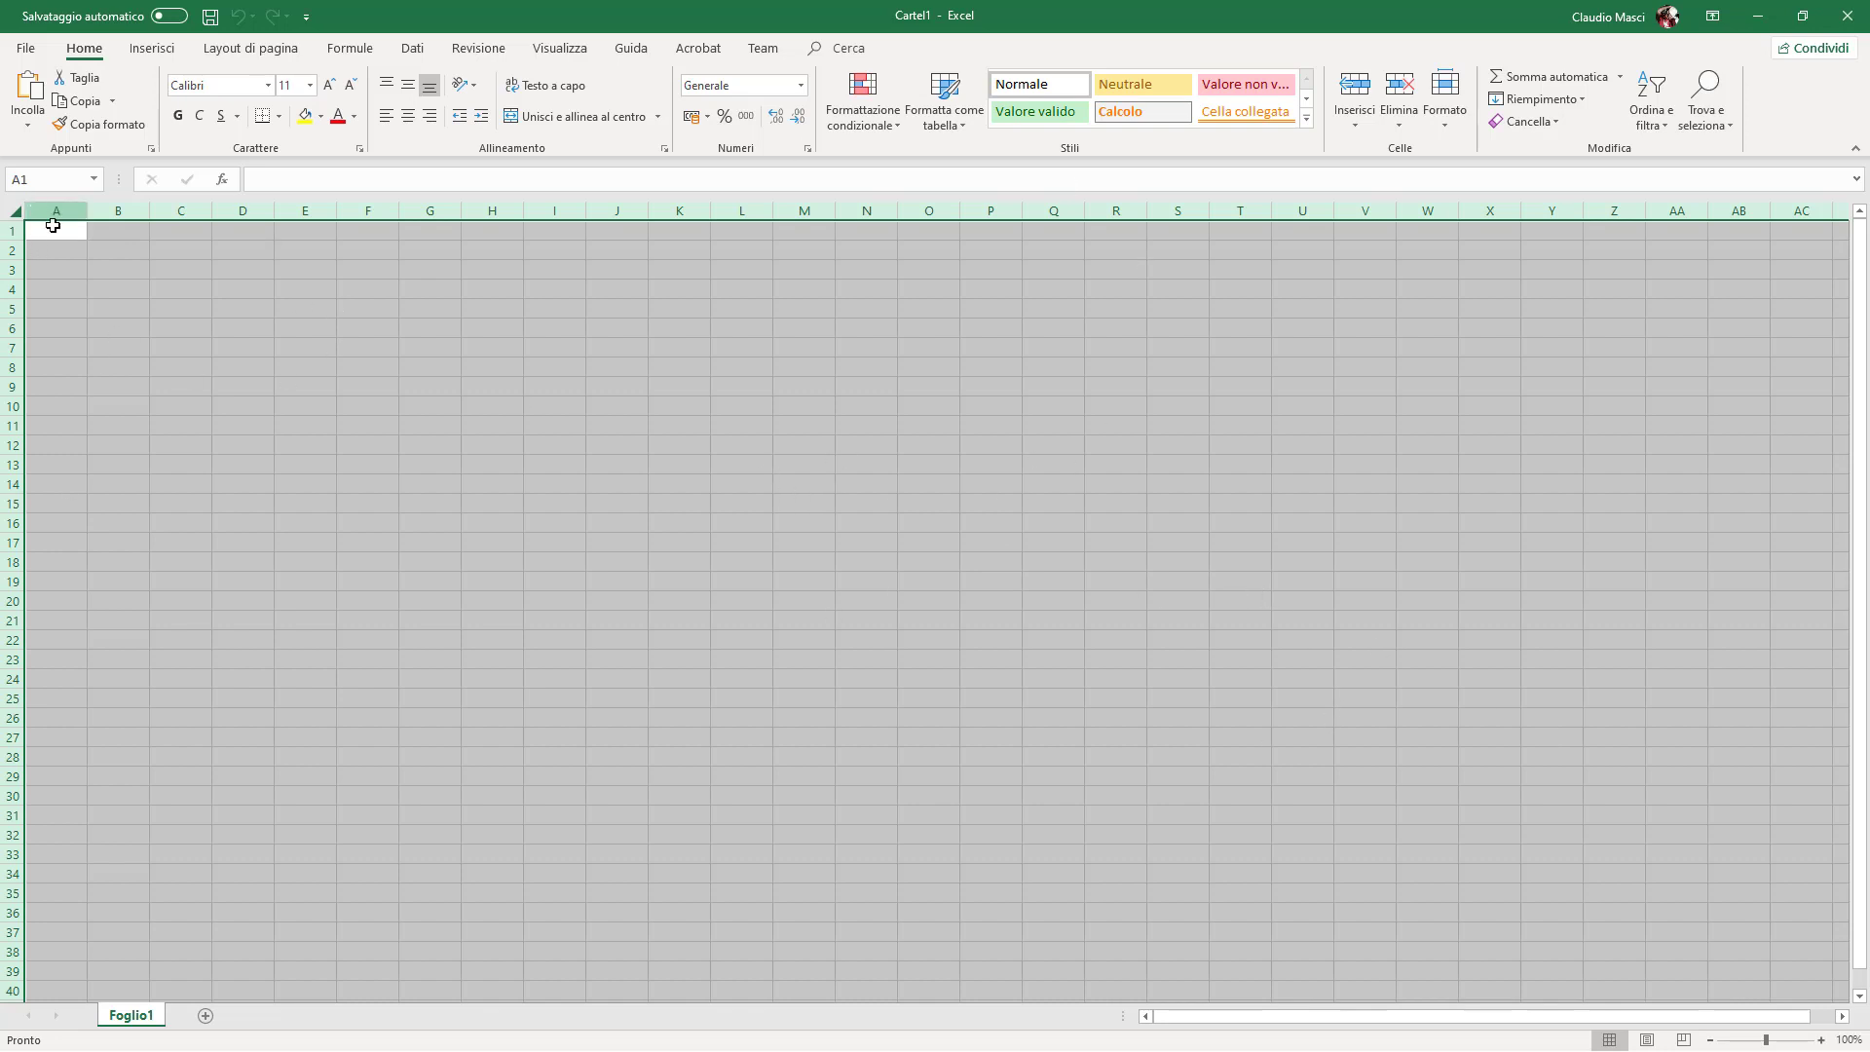
scroll(228, 419, "down", 9)
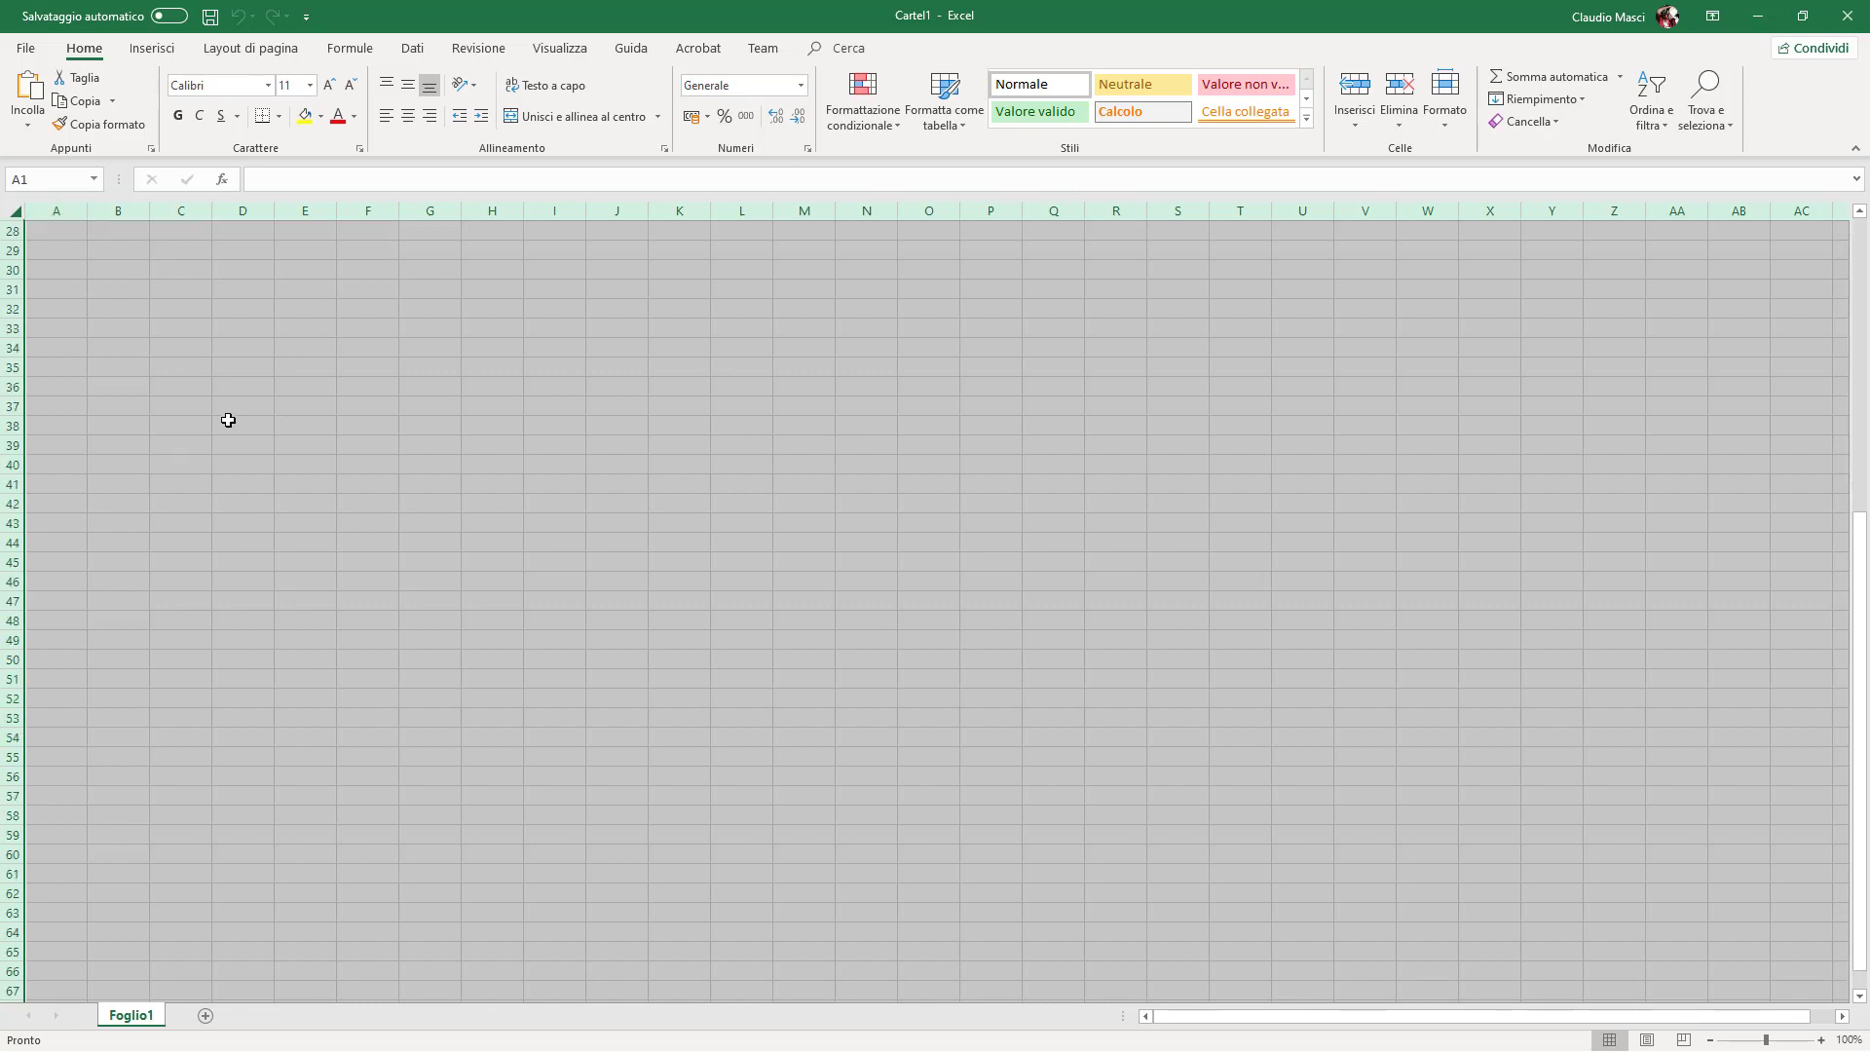
scroll(228, 419, "up", 9)
left_click(31, 232)
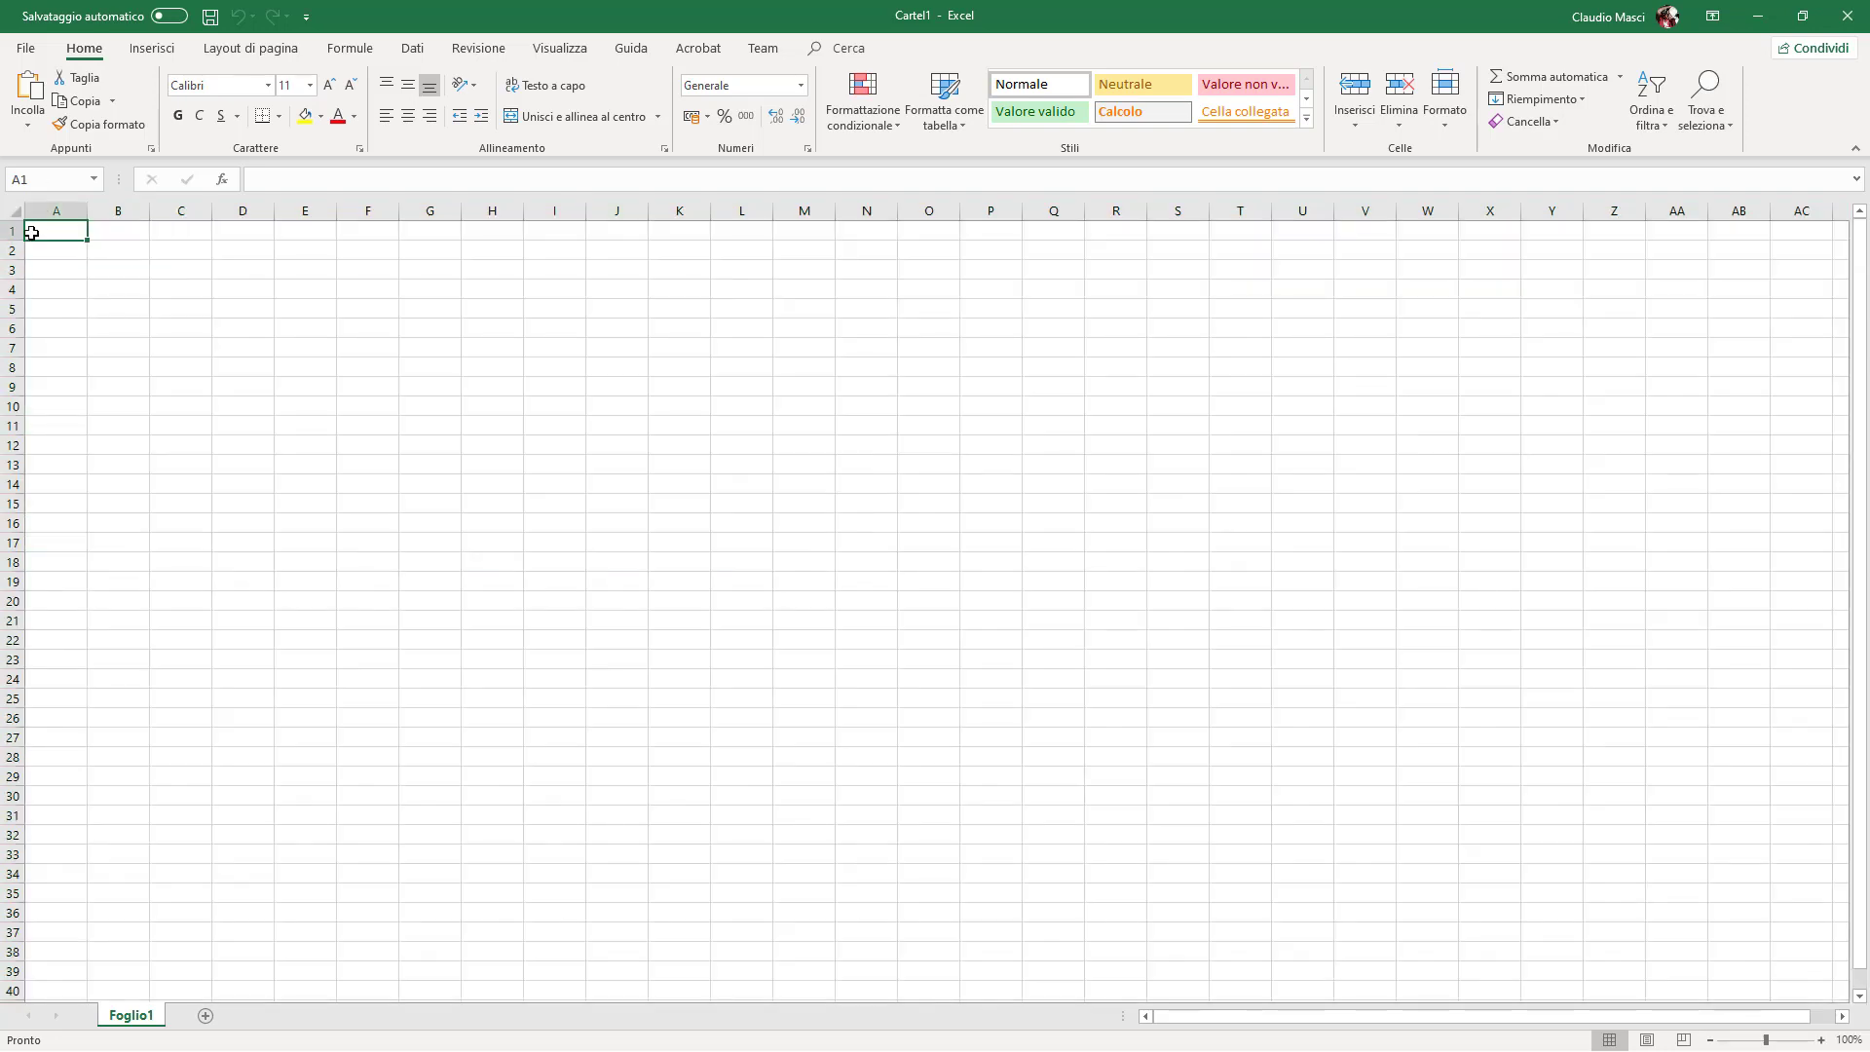
left_click(16, 211)
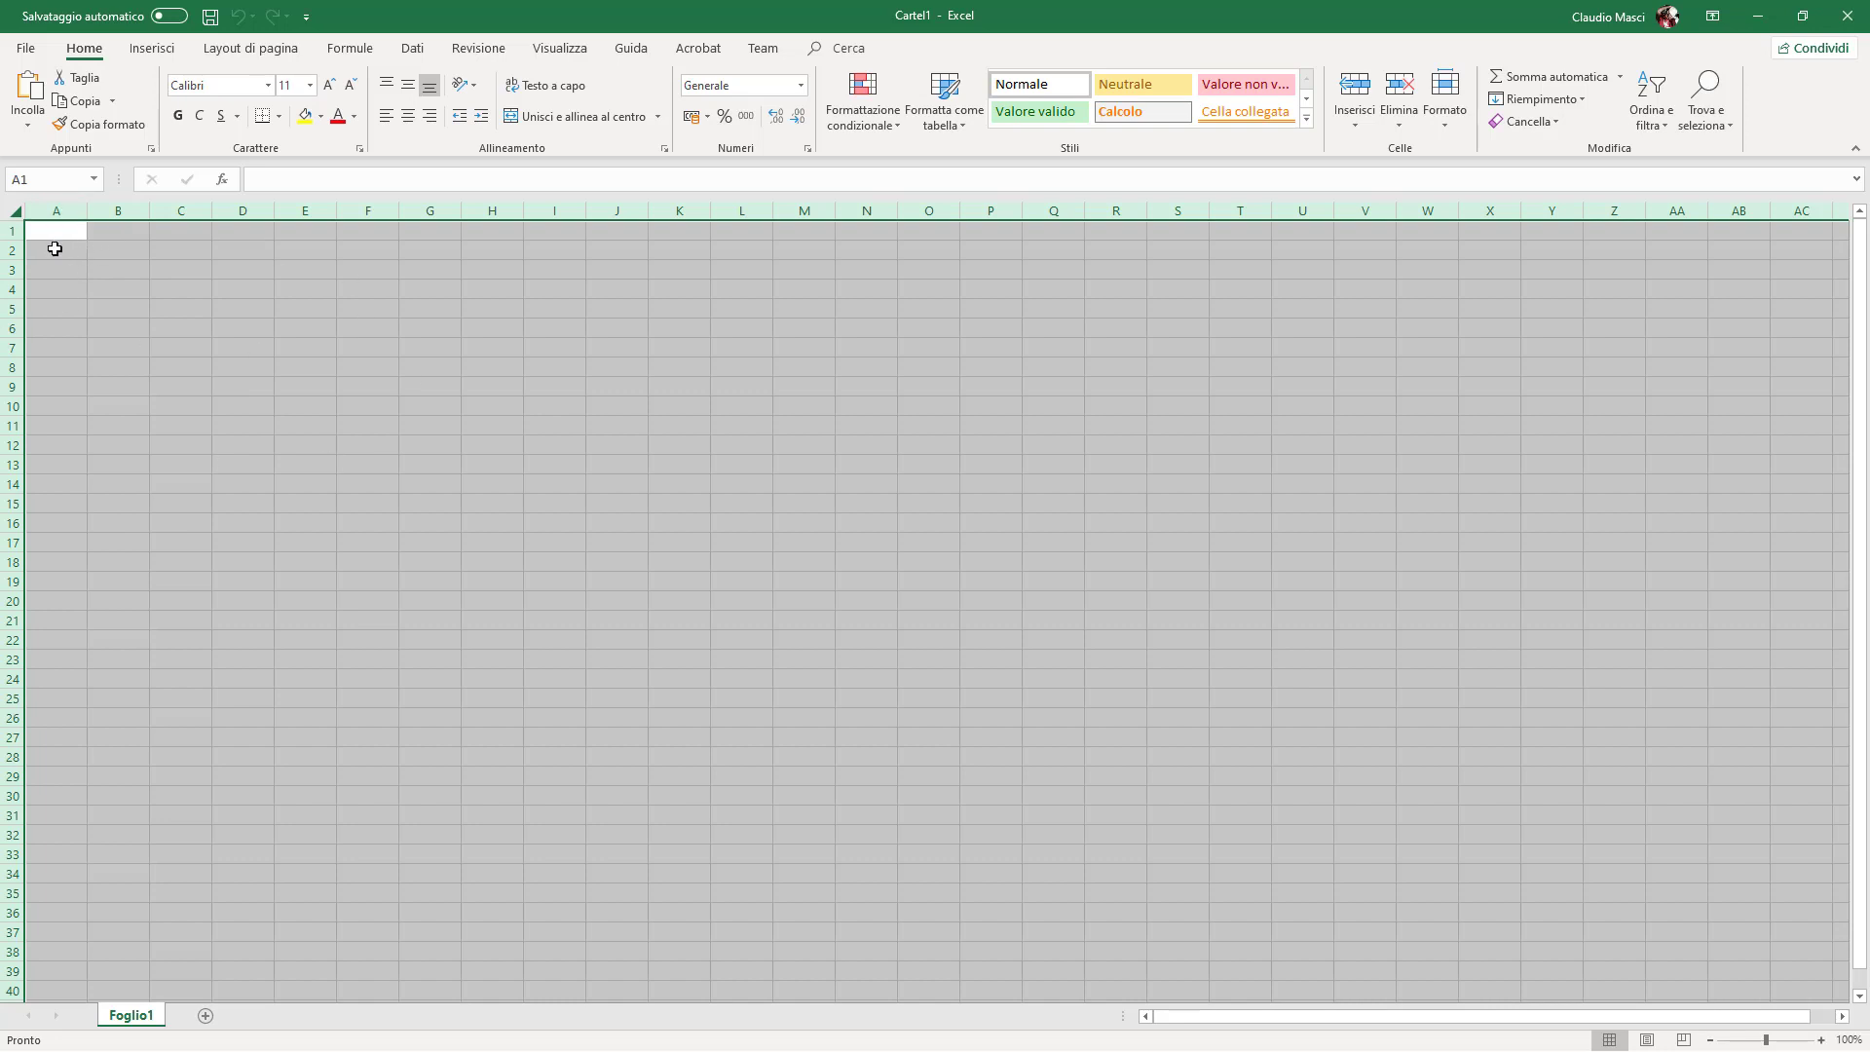
right_click(54, 249)
left_click(144, 459)
left_click_drag(366, 231, 467, 254)
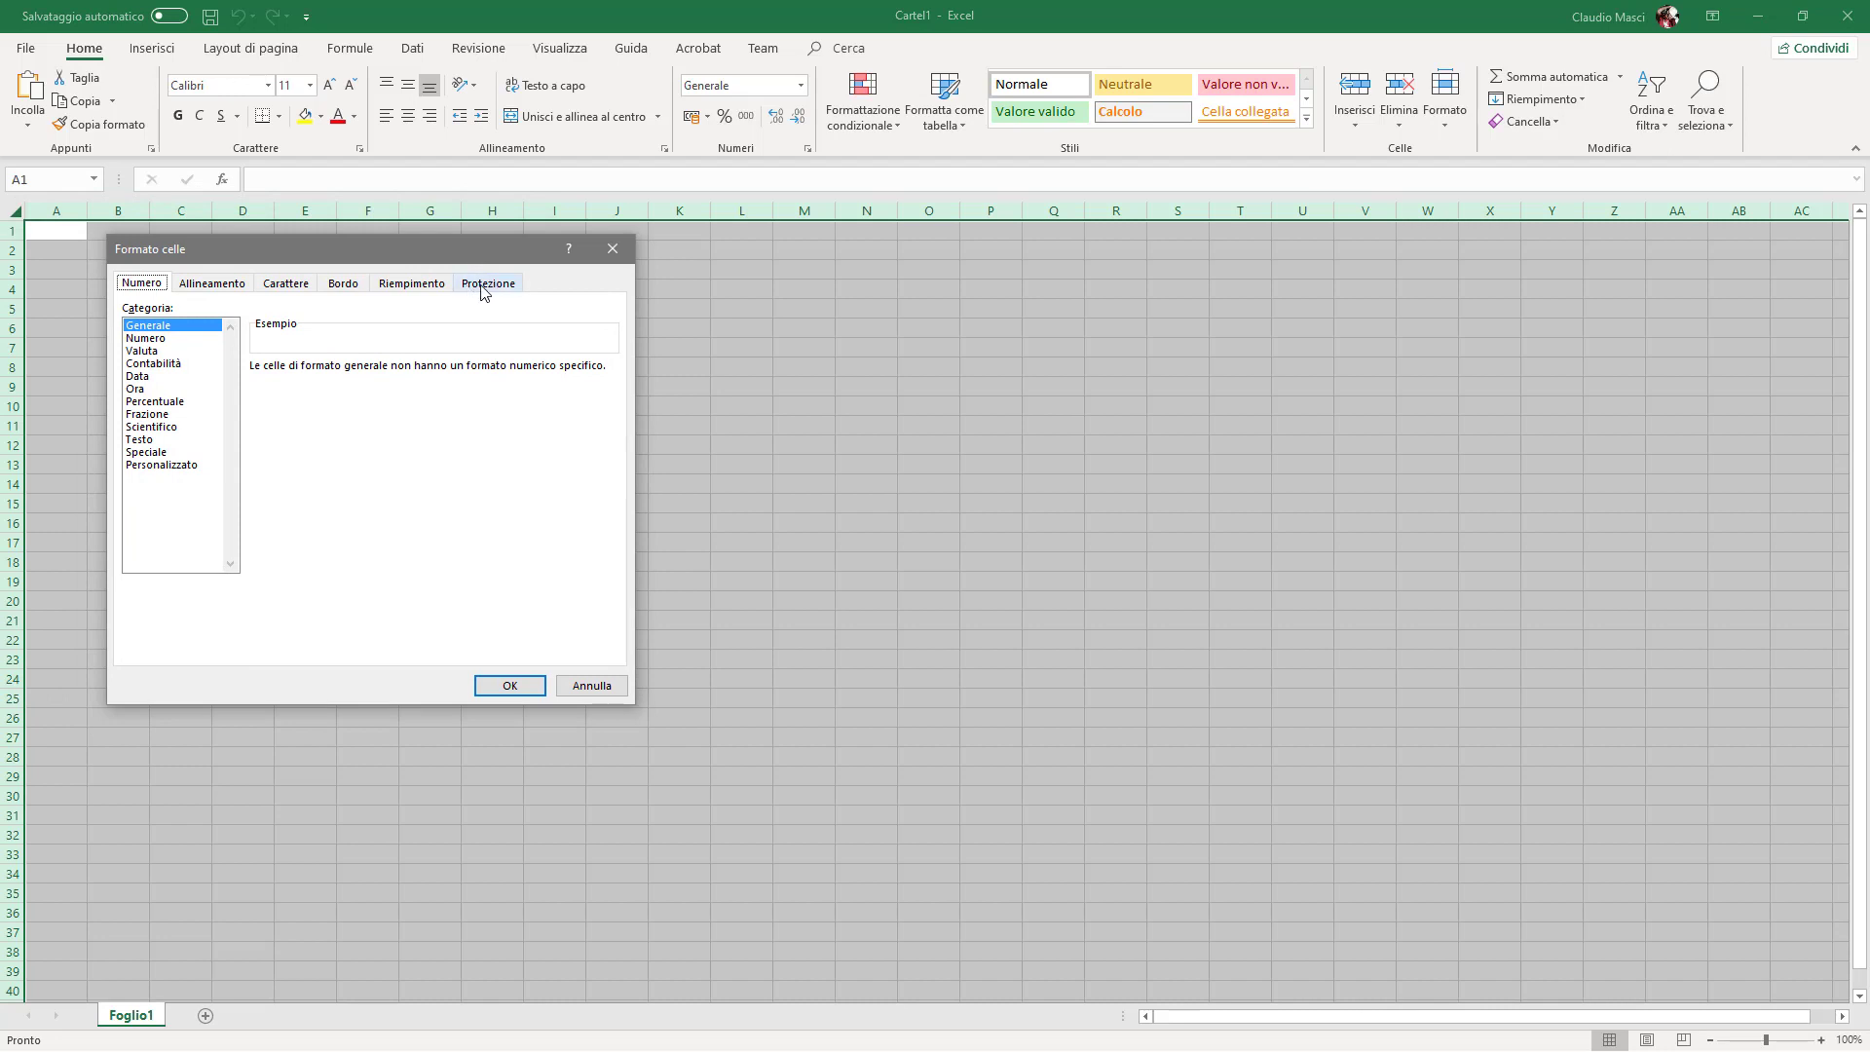
left_click(487, 284)
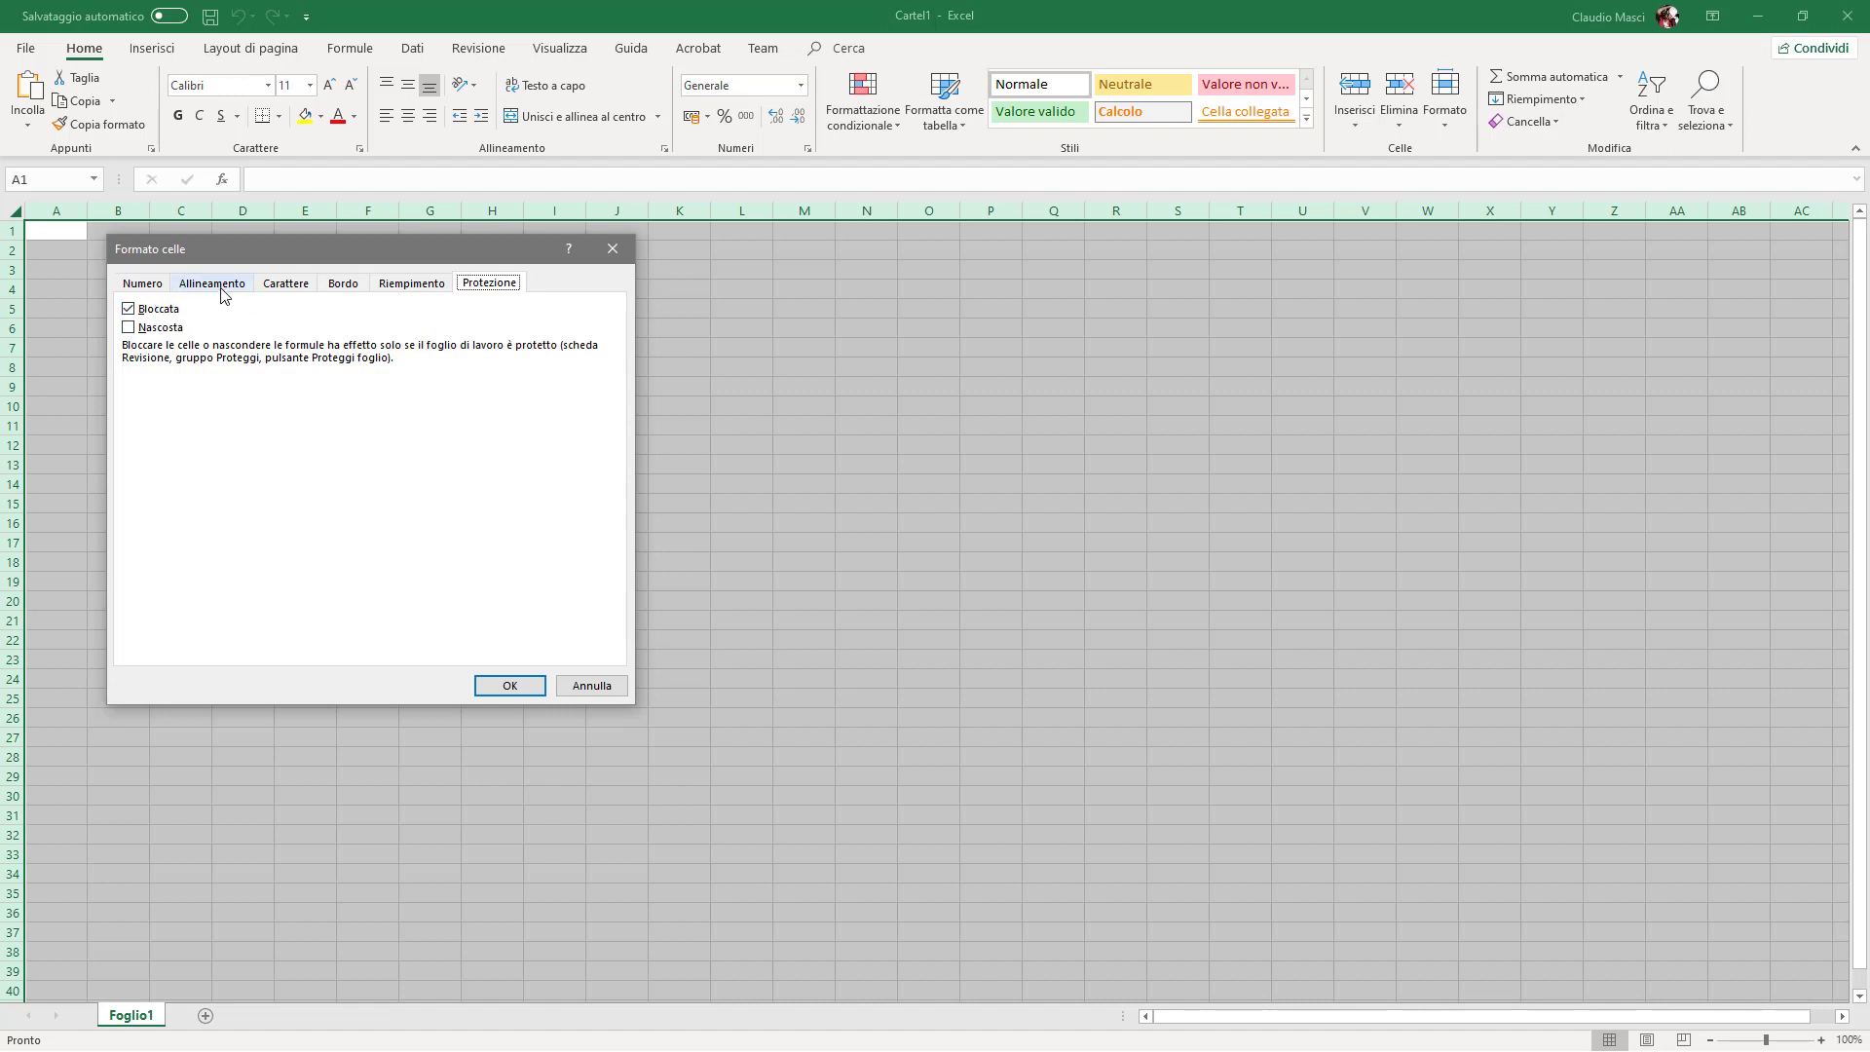
left_click(141, 314)
left_click(496, 684)
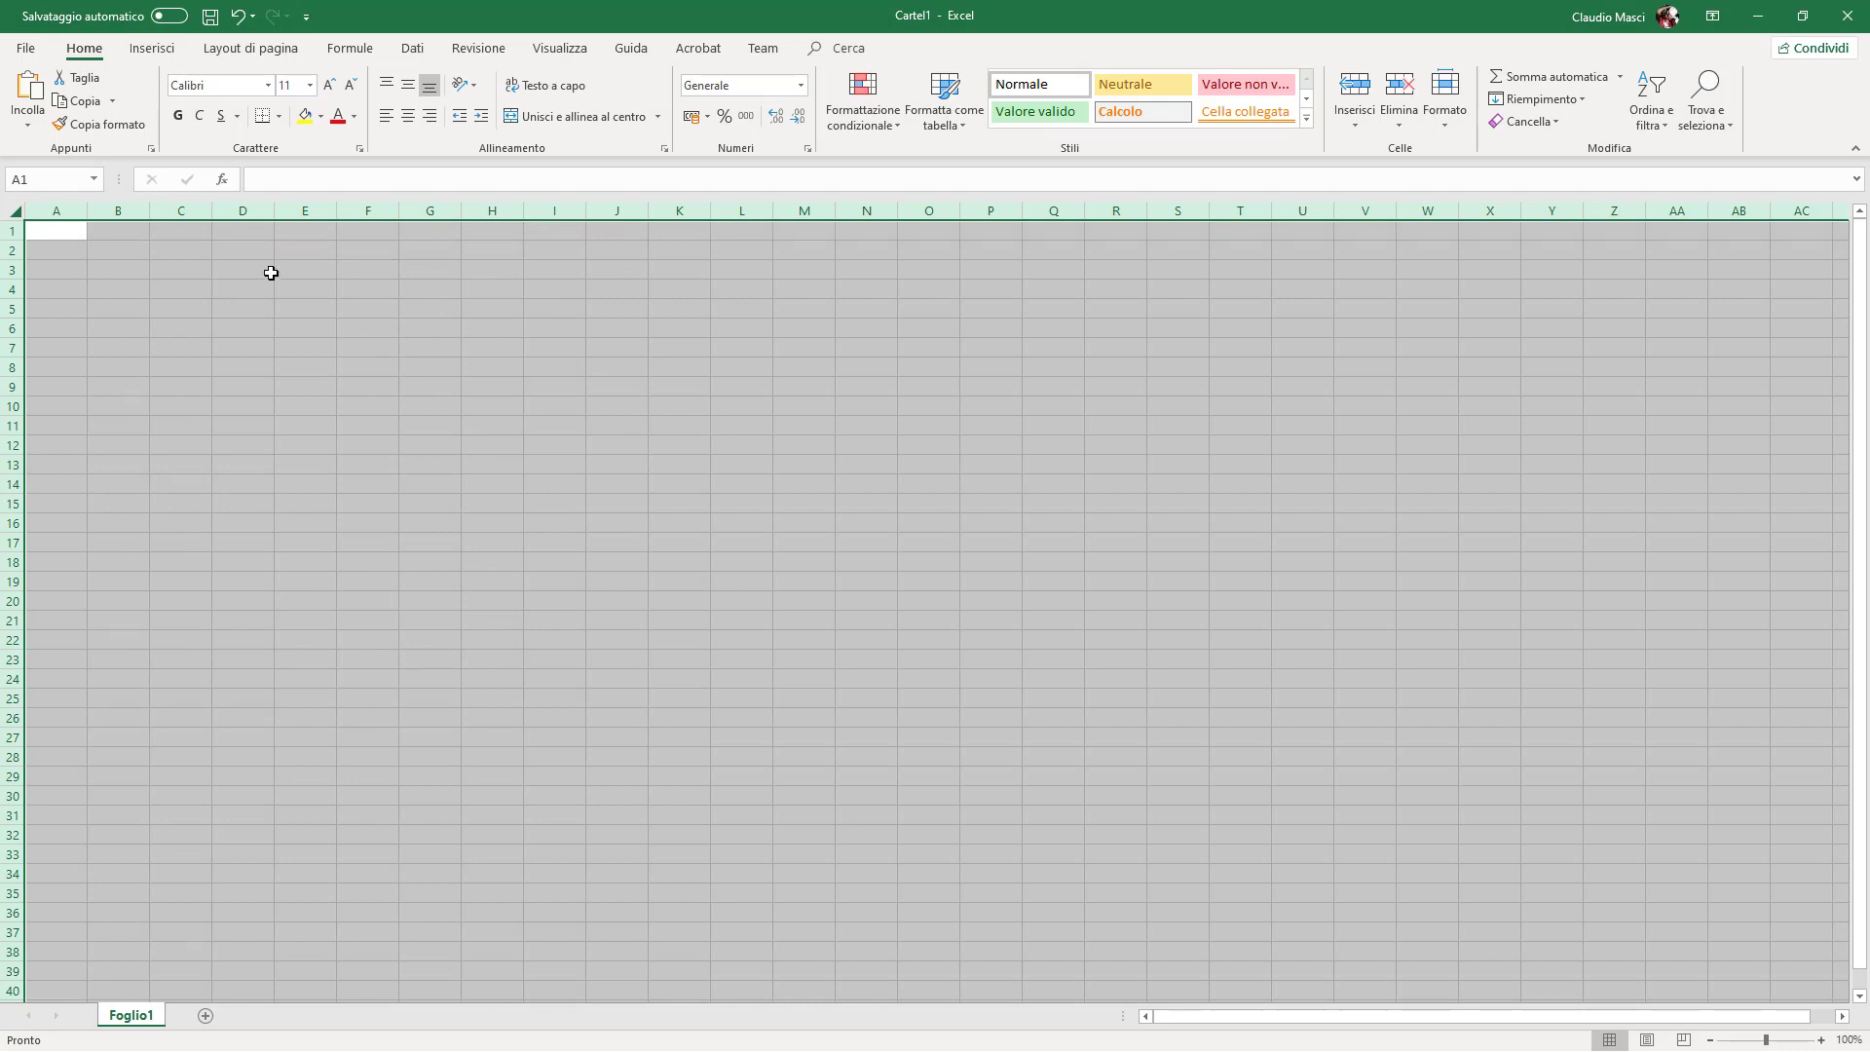
Enter 10, 20 and 30 in A1 to A3, then select the range A1:A3.
left_click(114, 245)
left_click(68, 232)
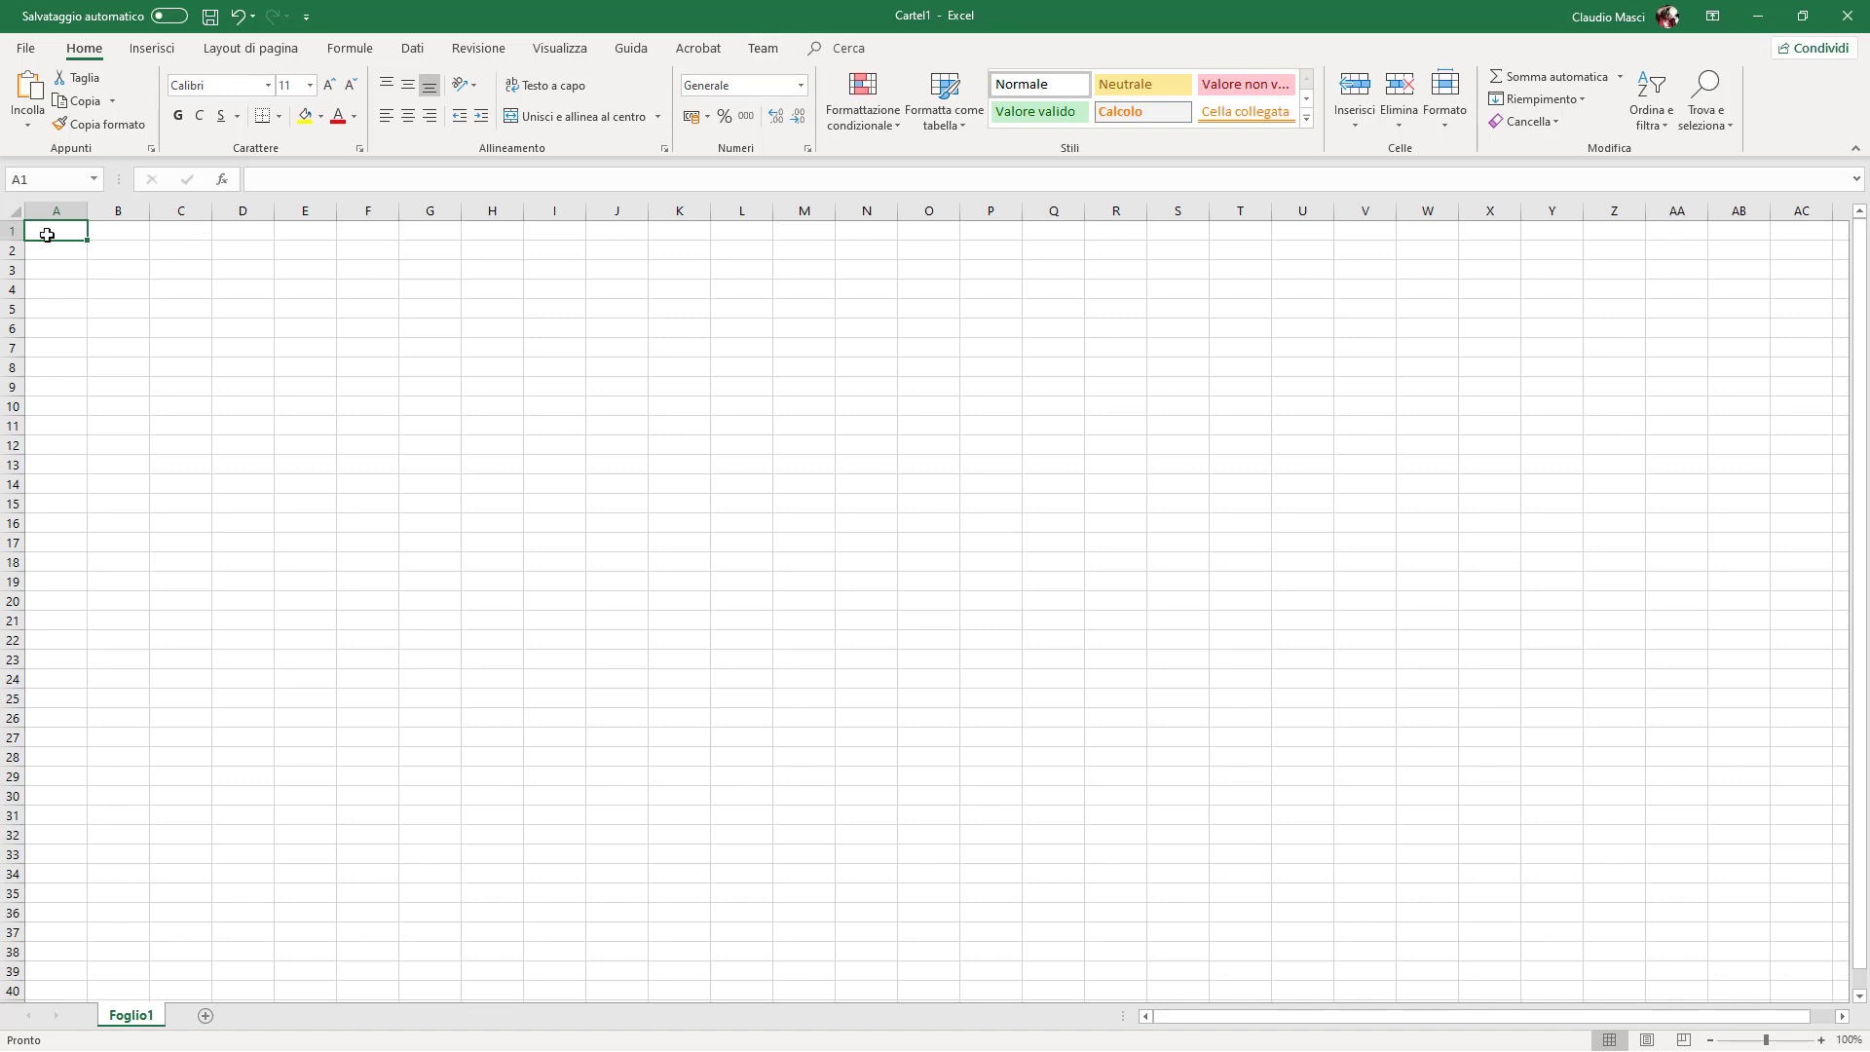
type("10")
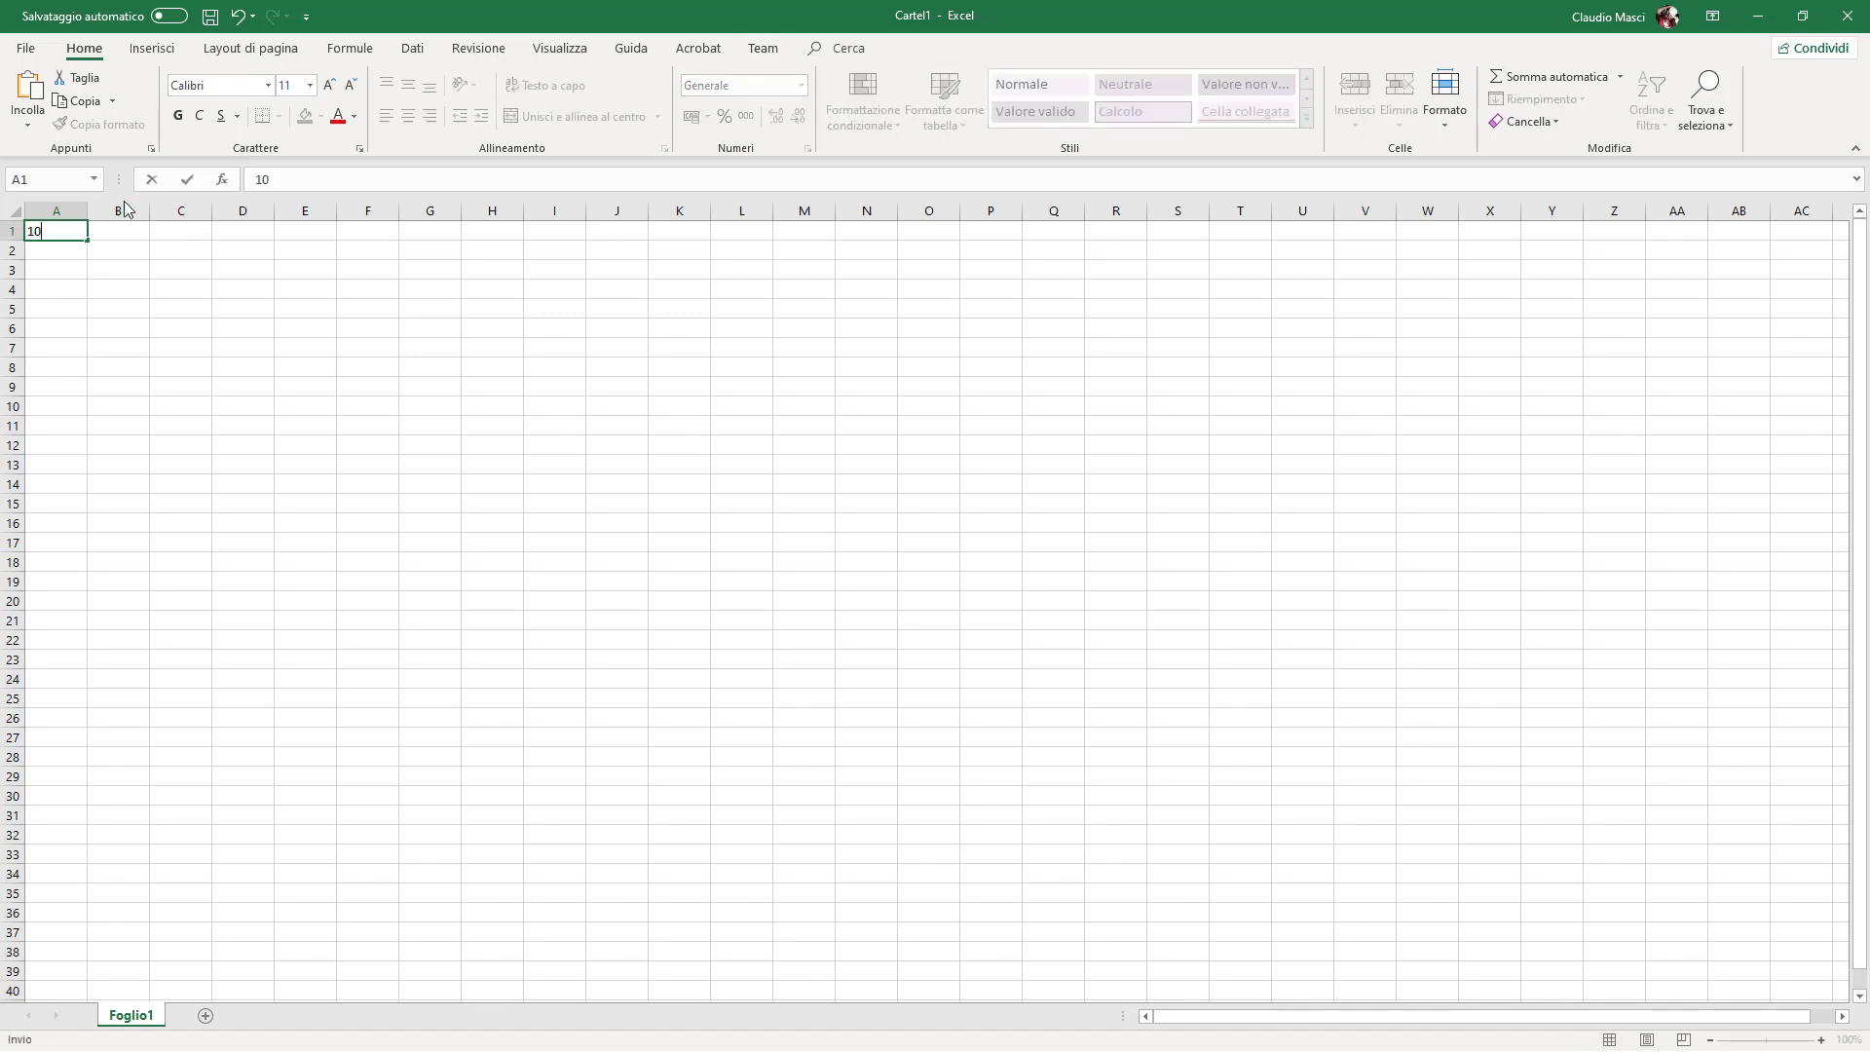
key("Return")
type("20")
key("Return")
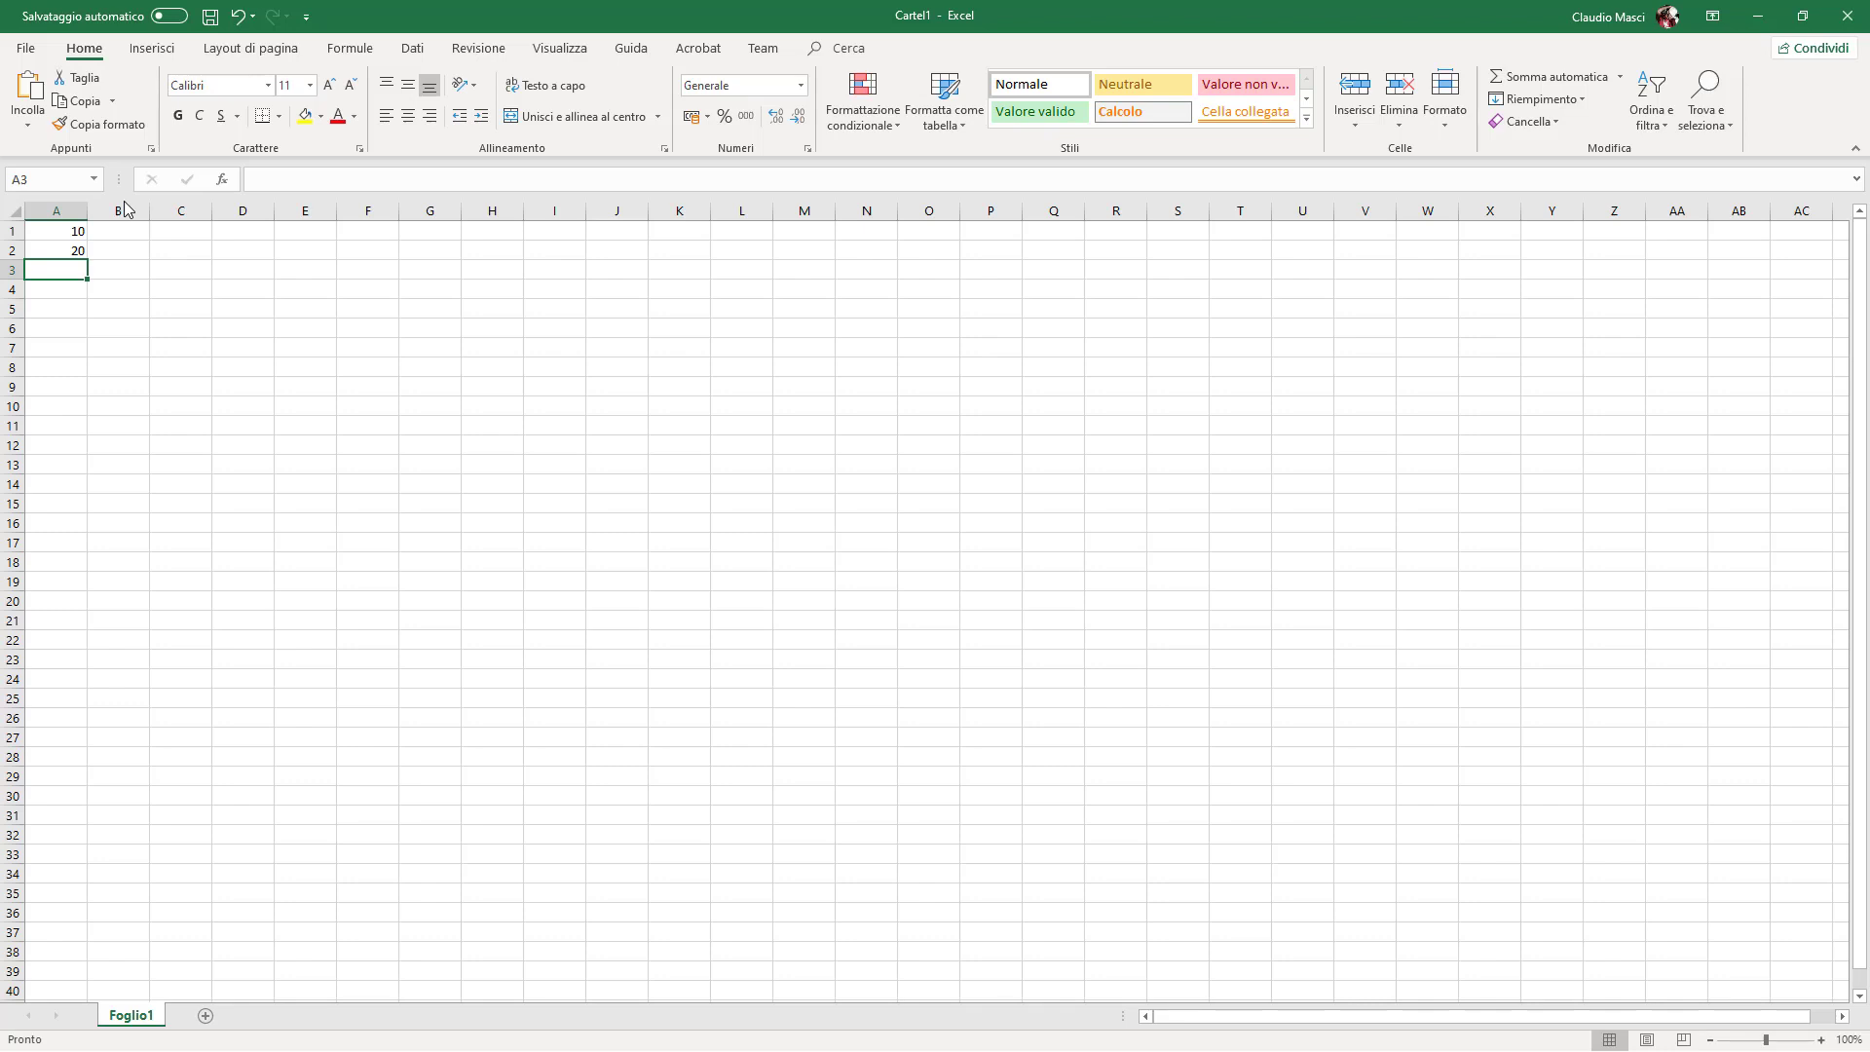
type("30")
key("Return")
key("Up")
key("Up")
key("Up")
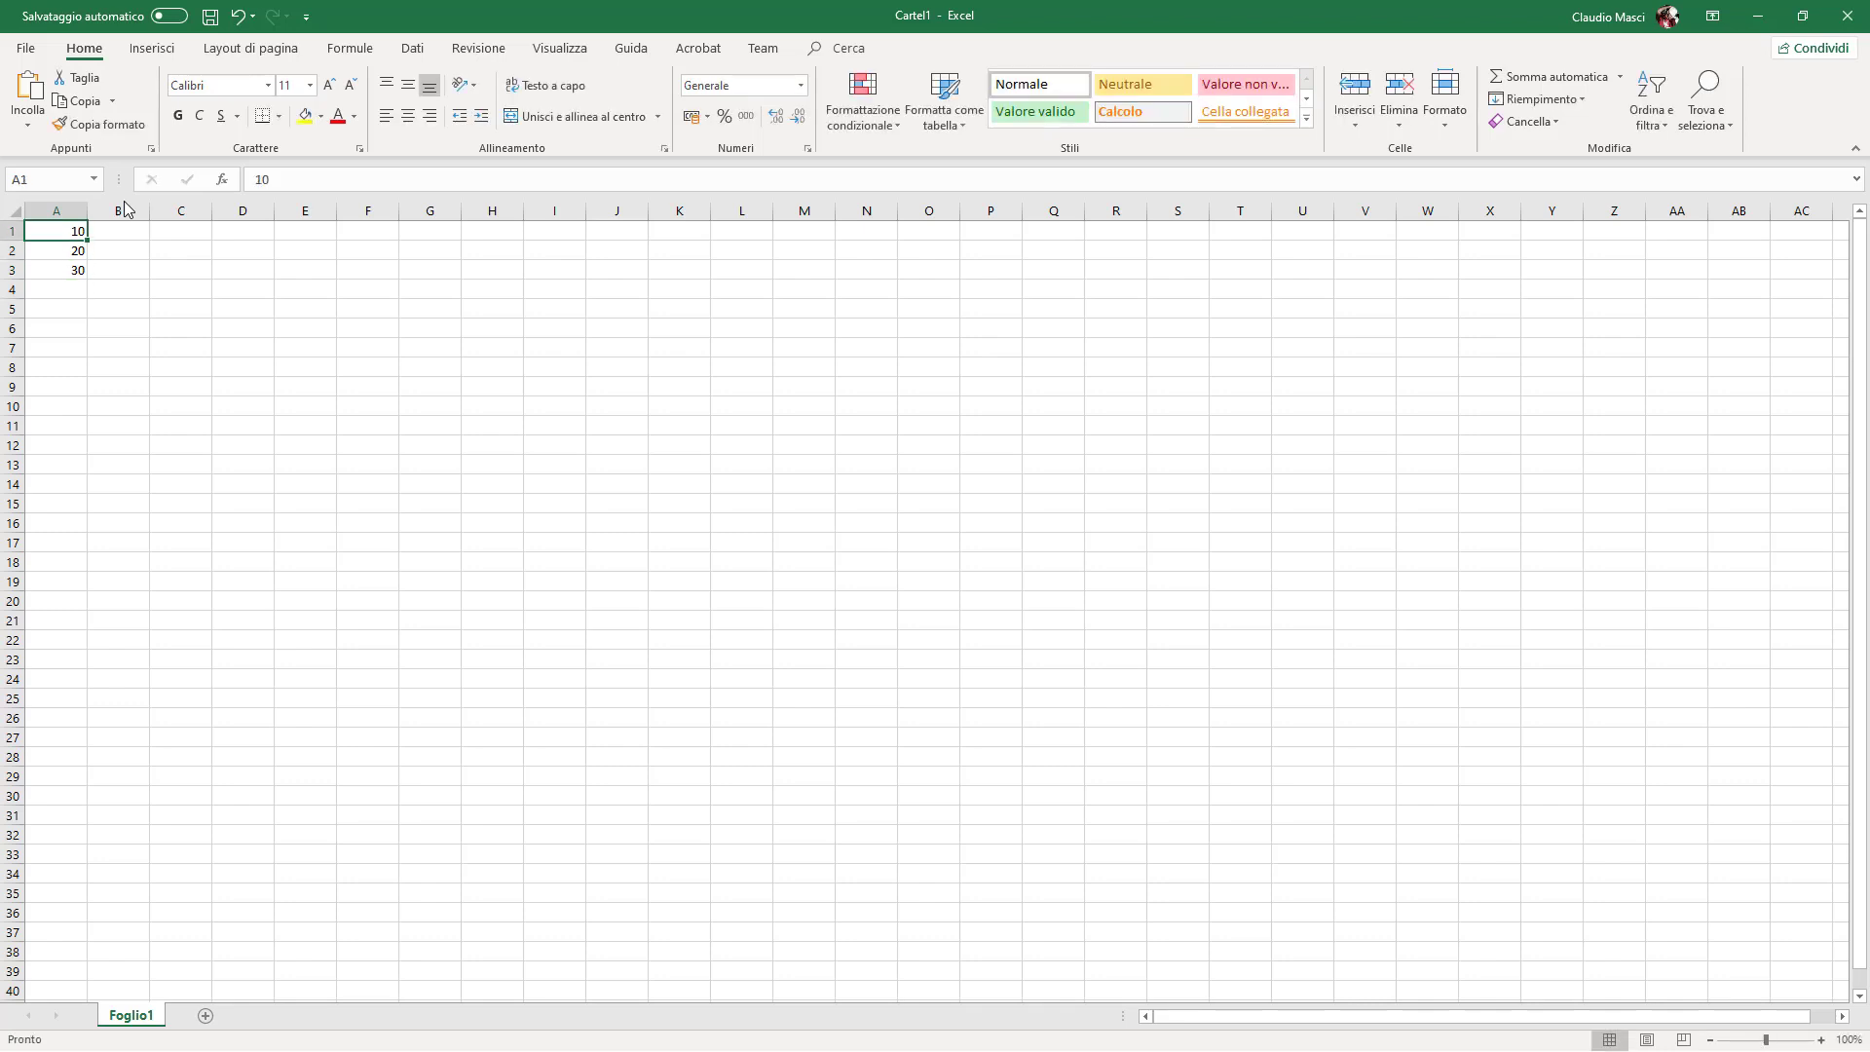
key("ctrl+shift+Down")
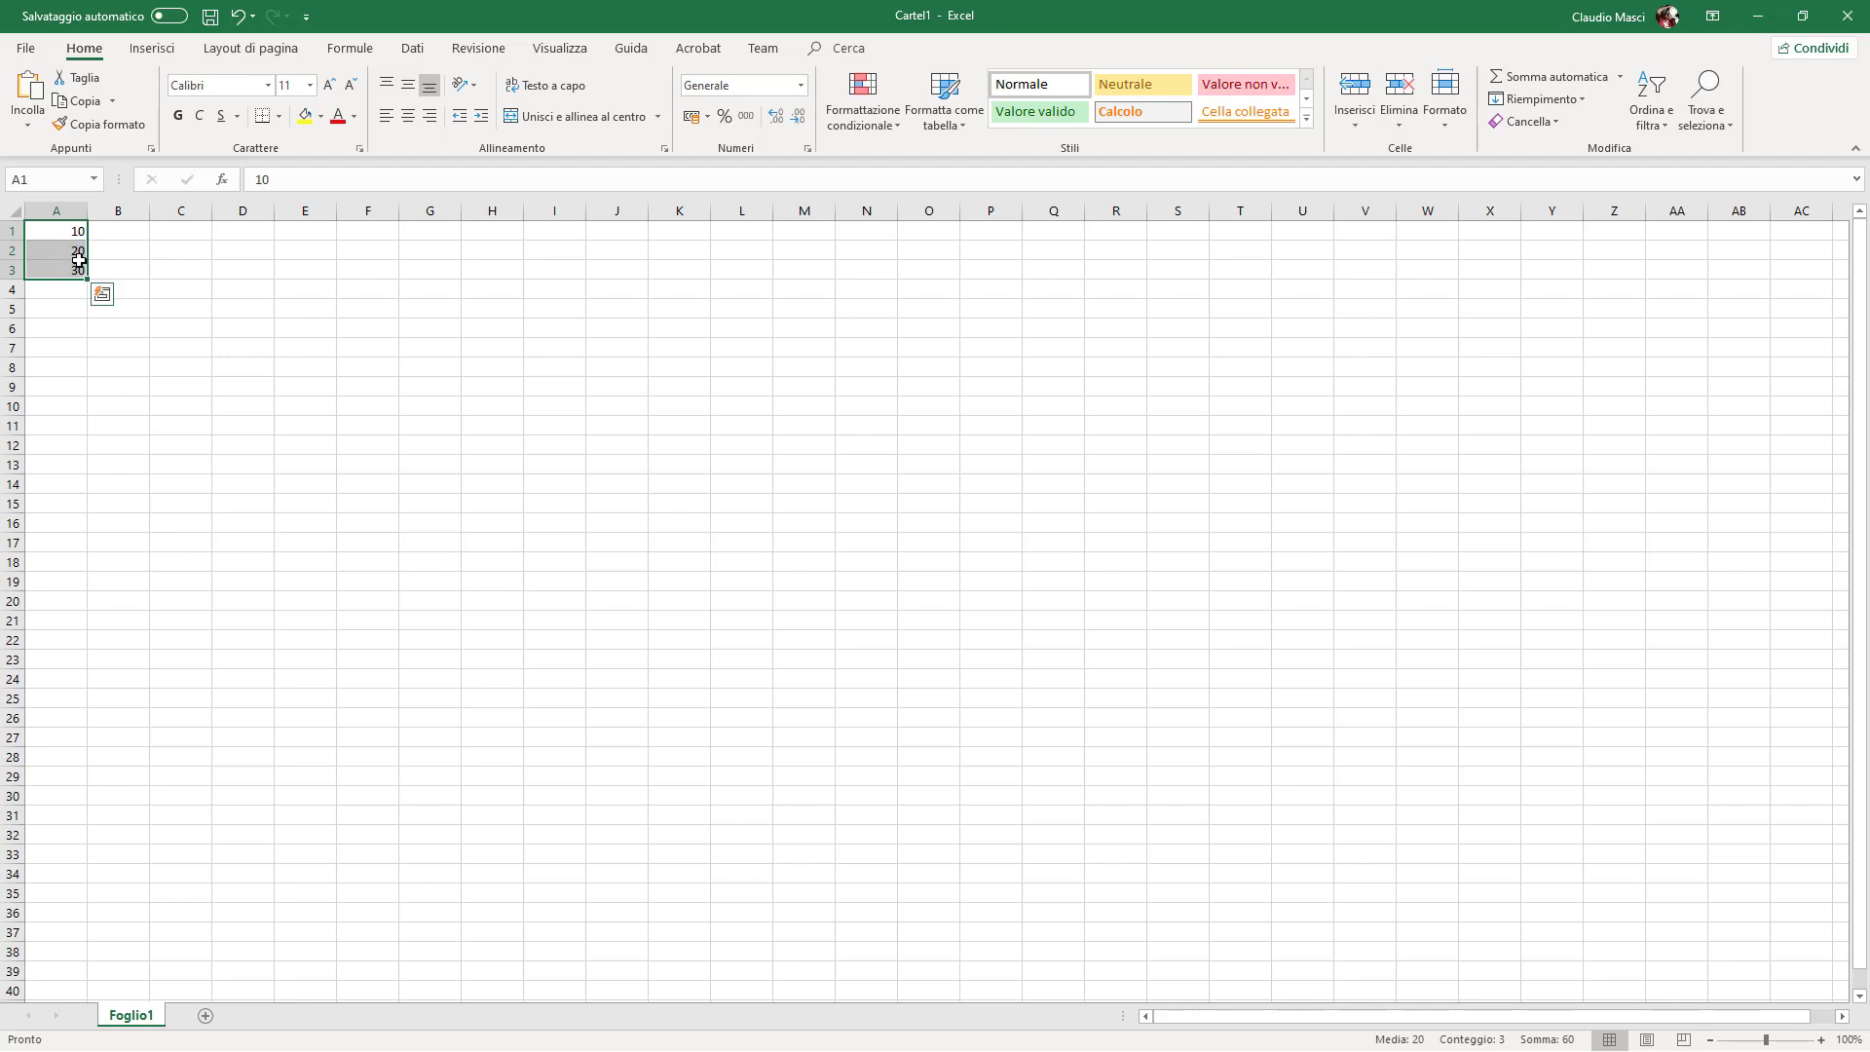
Mark A1:A3 as Bloccata in Formato celle, then start Proteggi foglio from Revisione.
right_click(70, 235)
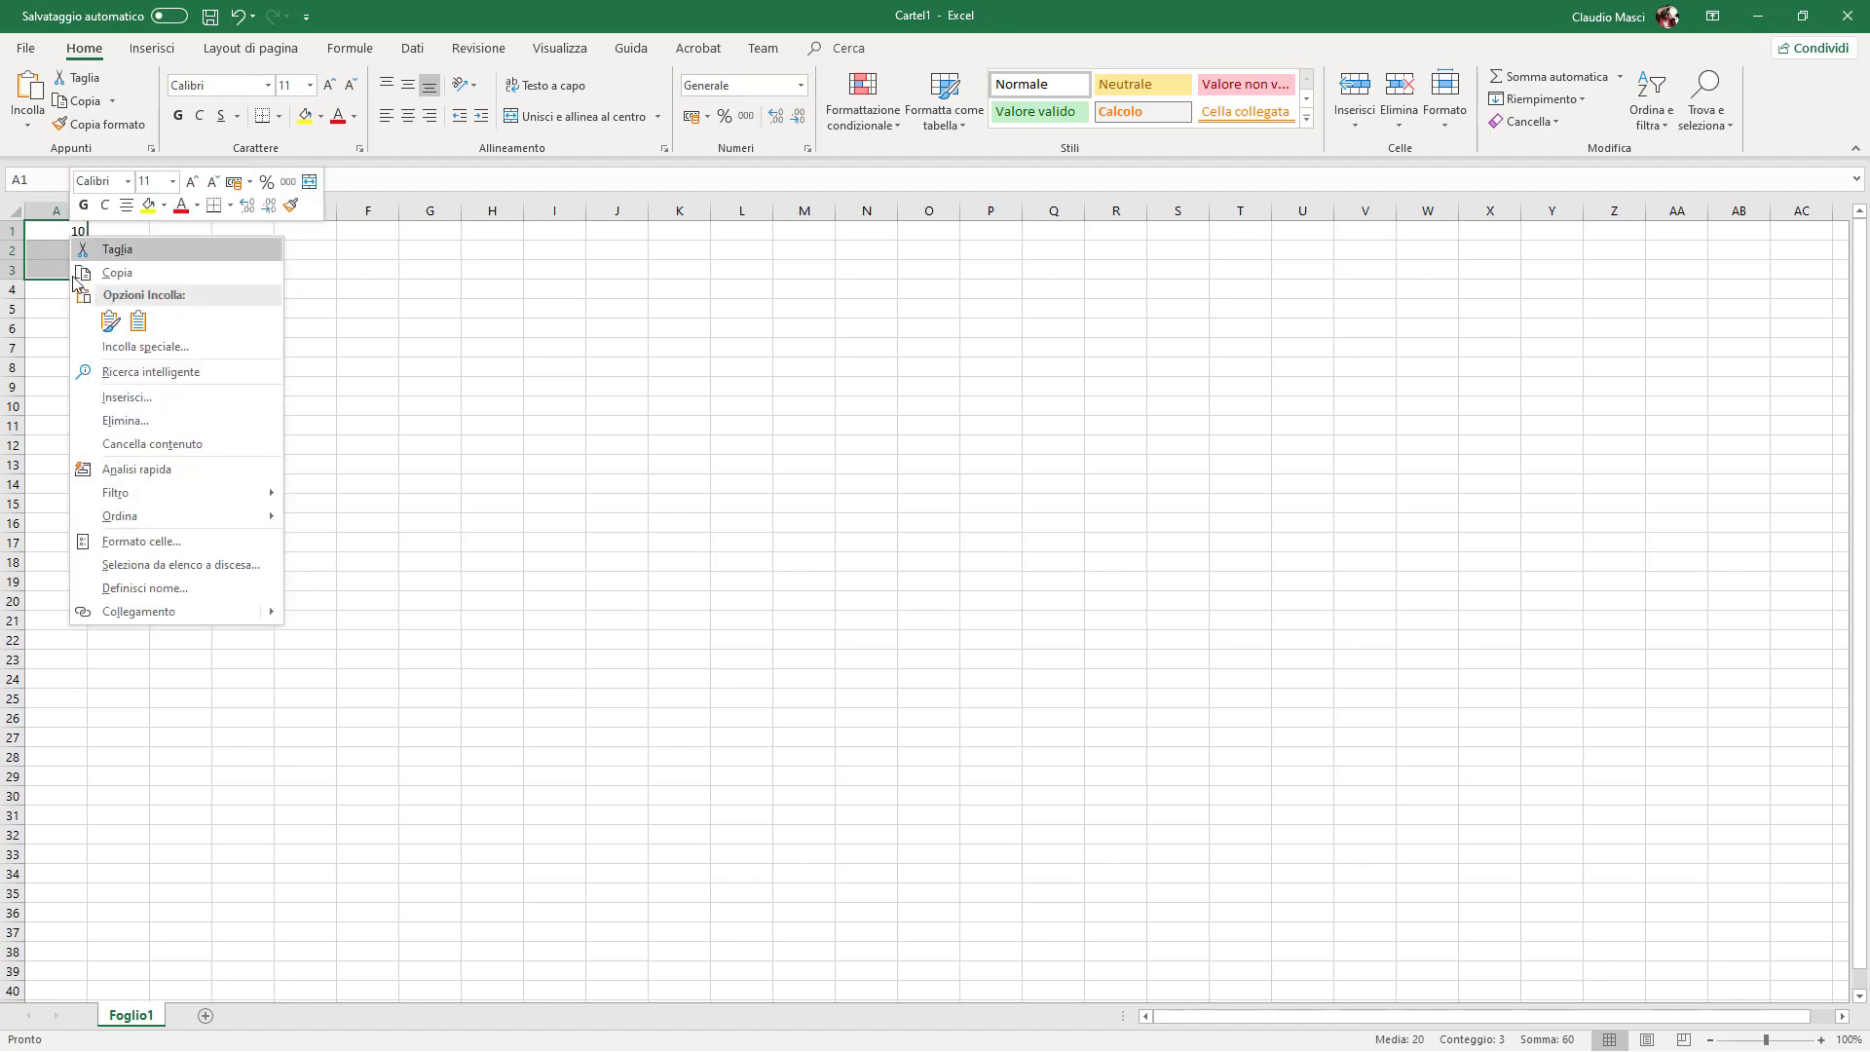
left_click(156, 541)
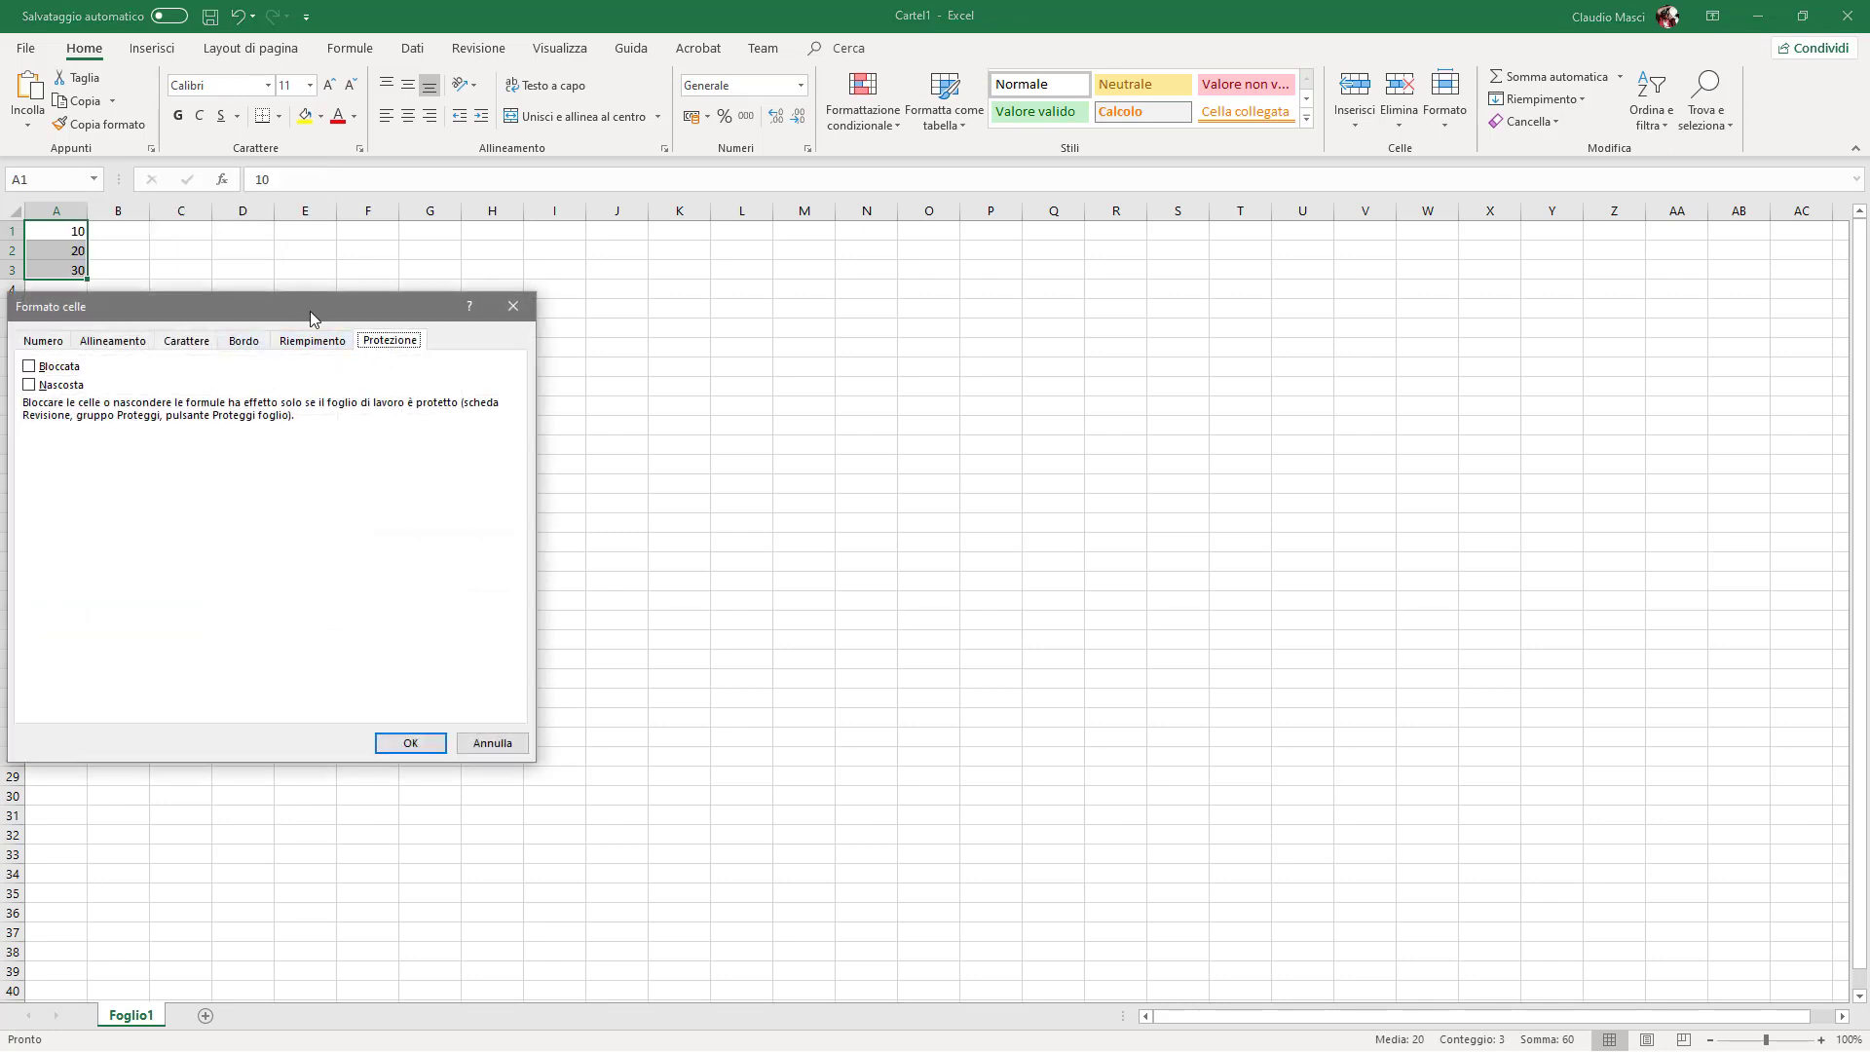
left_click_drag(312, 308, 402, 283)
left_click(139, 351)
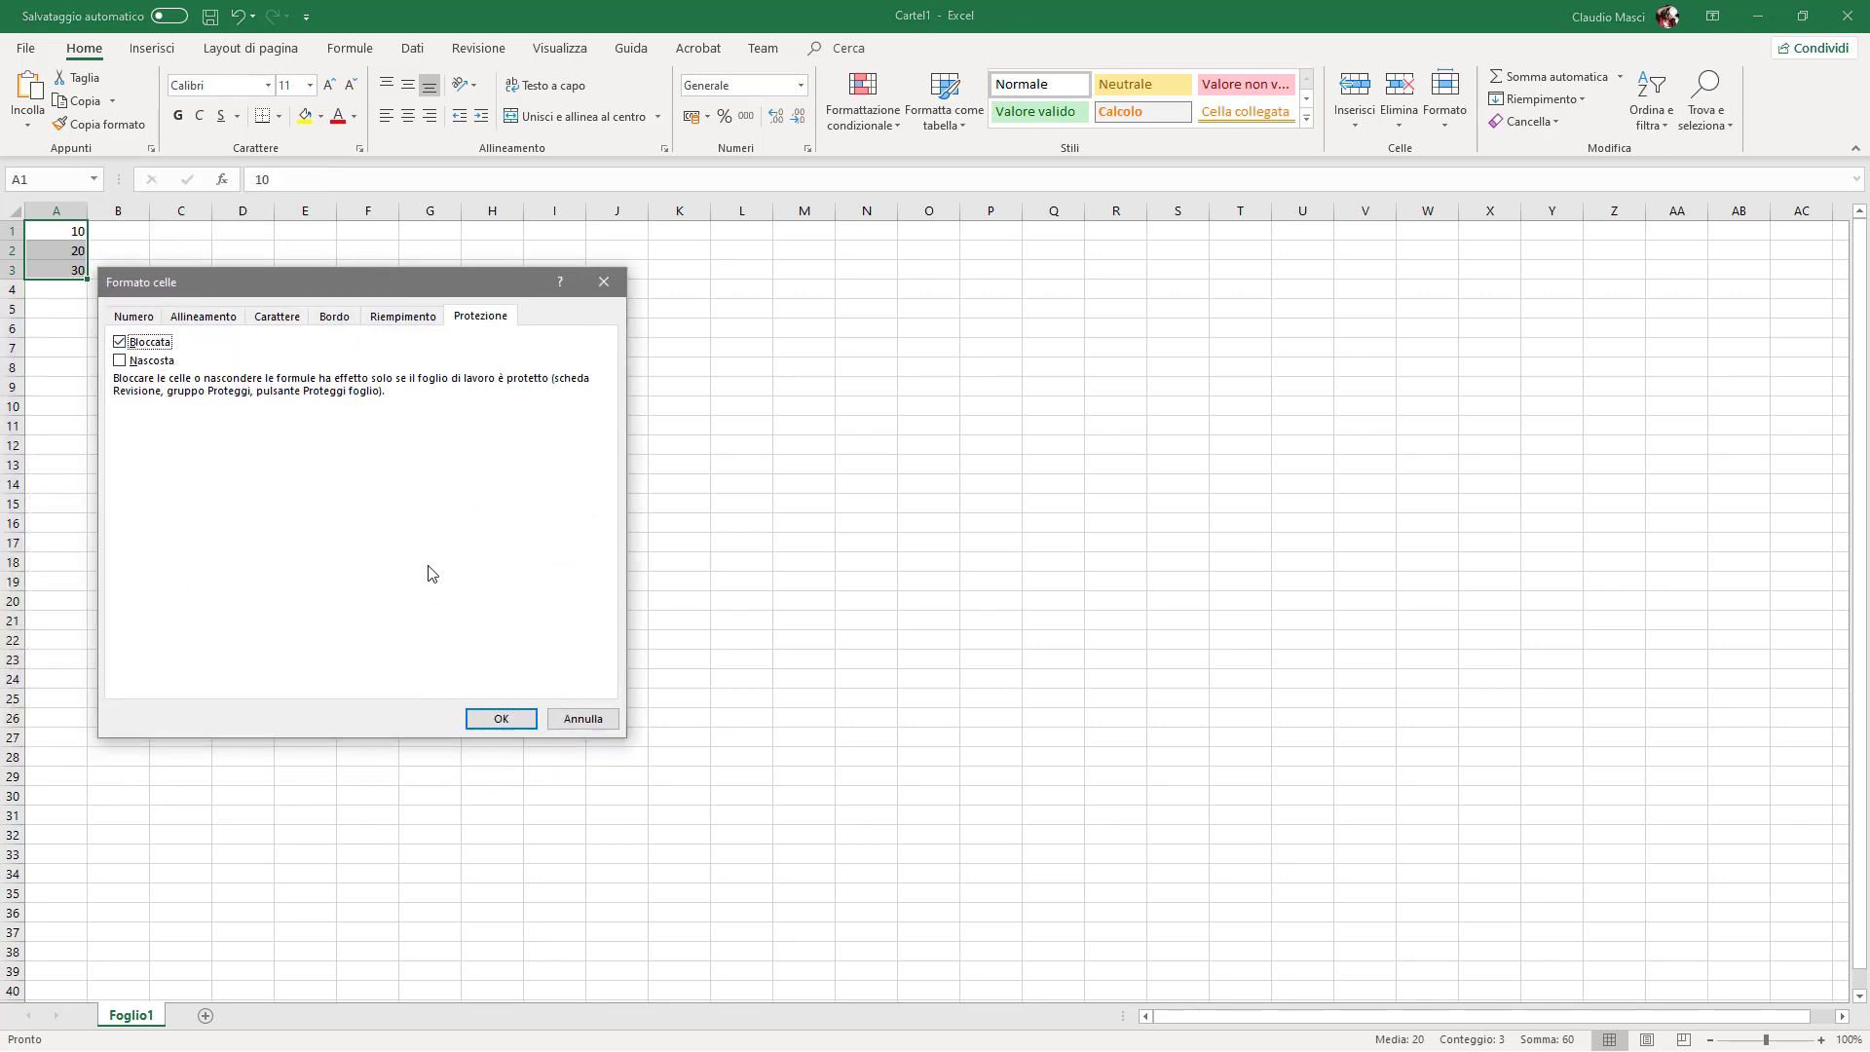
left_click(499, 718)
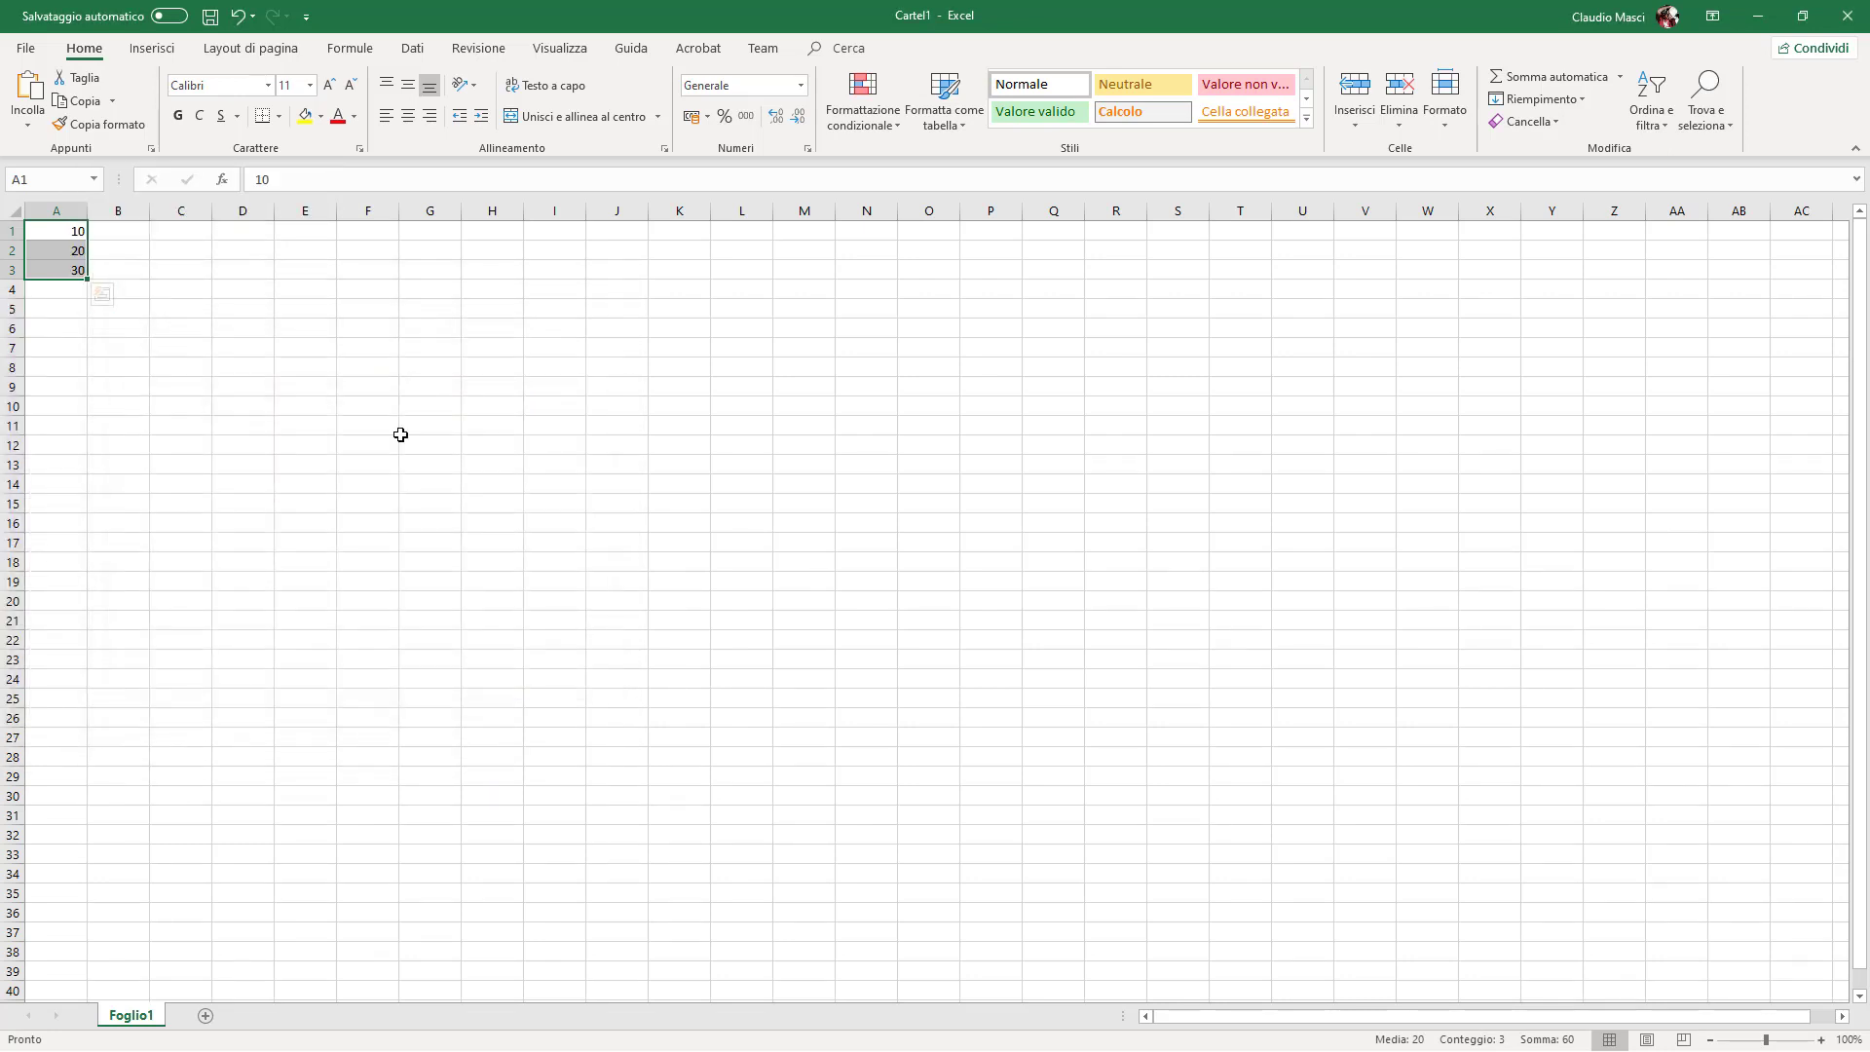
left_click(478, 48)
left_click(822, 129)
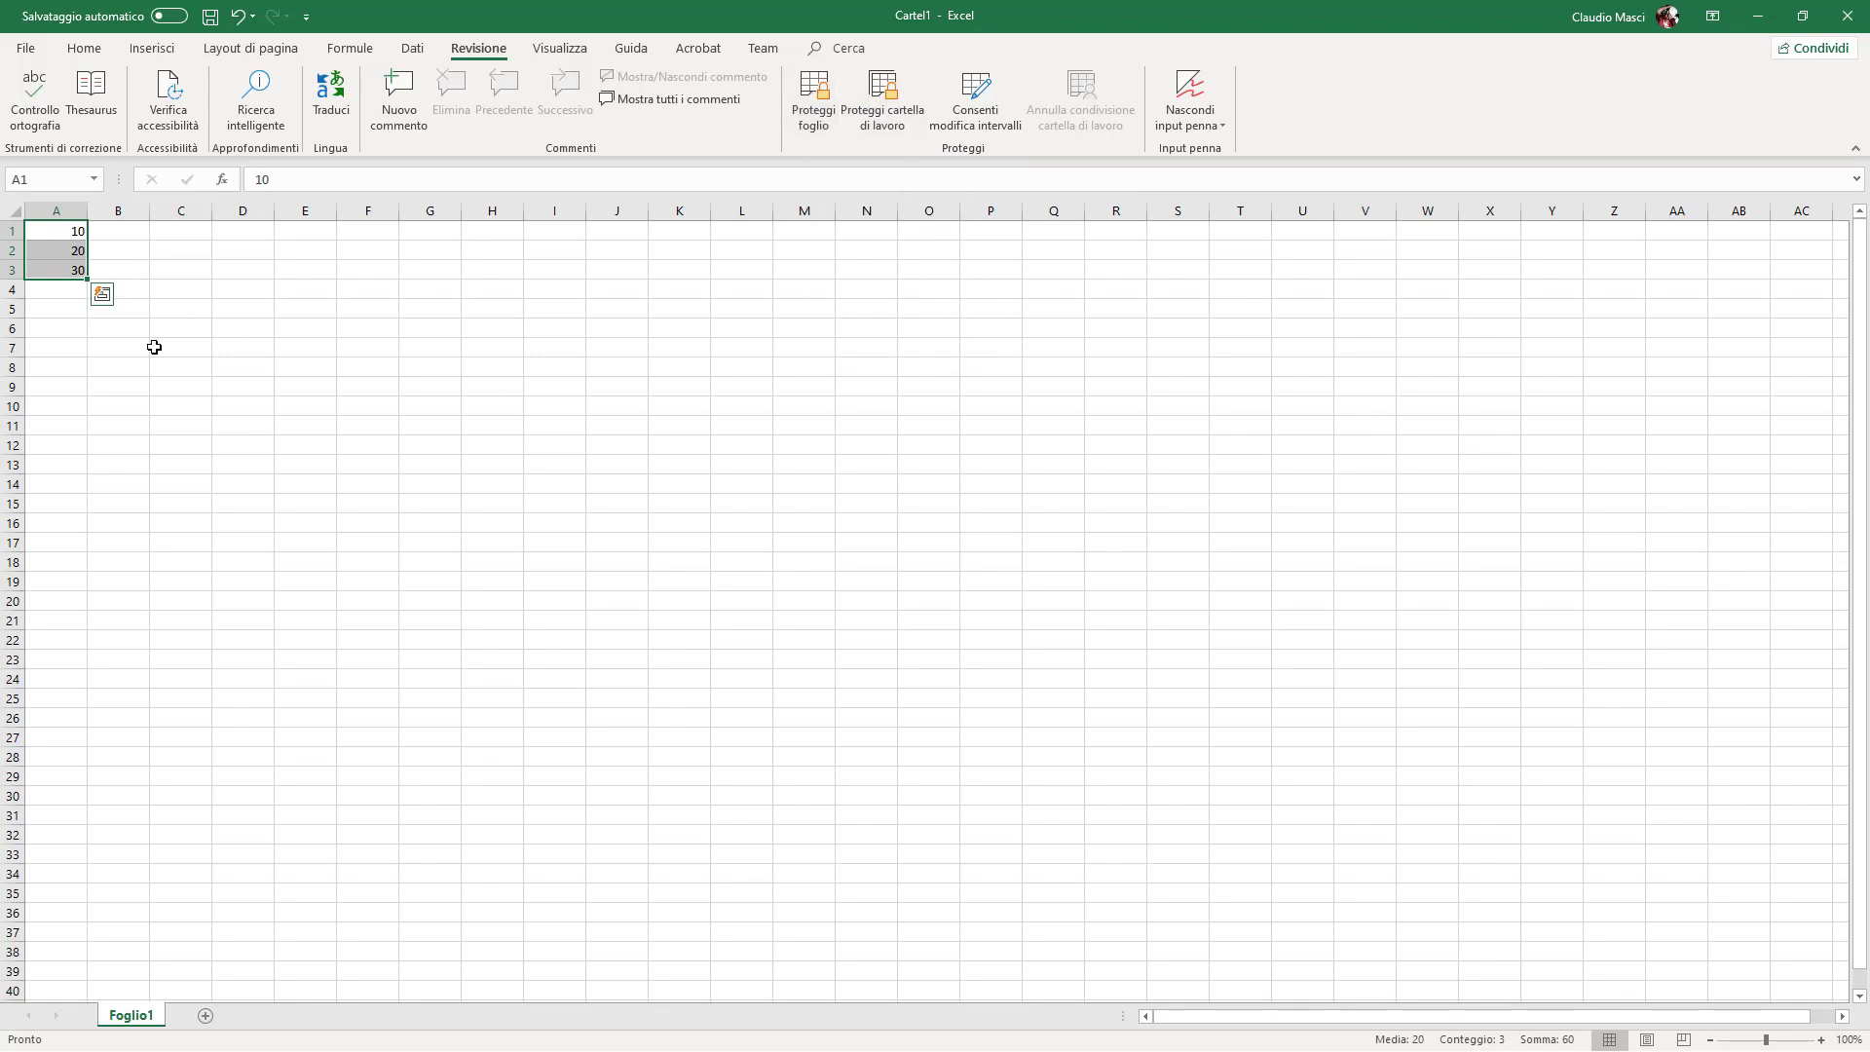
Add a new sheet Foglio2, switch between the two tabs, and finish on Foglio1.
left_click(205, 1015)
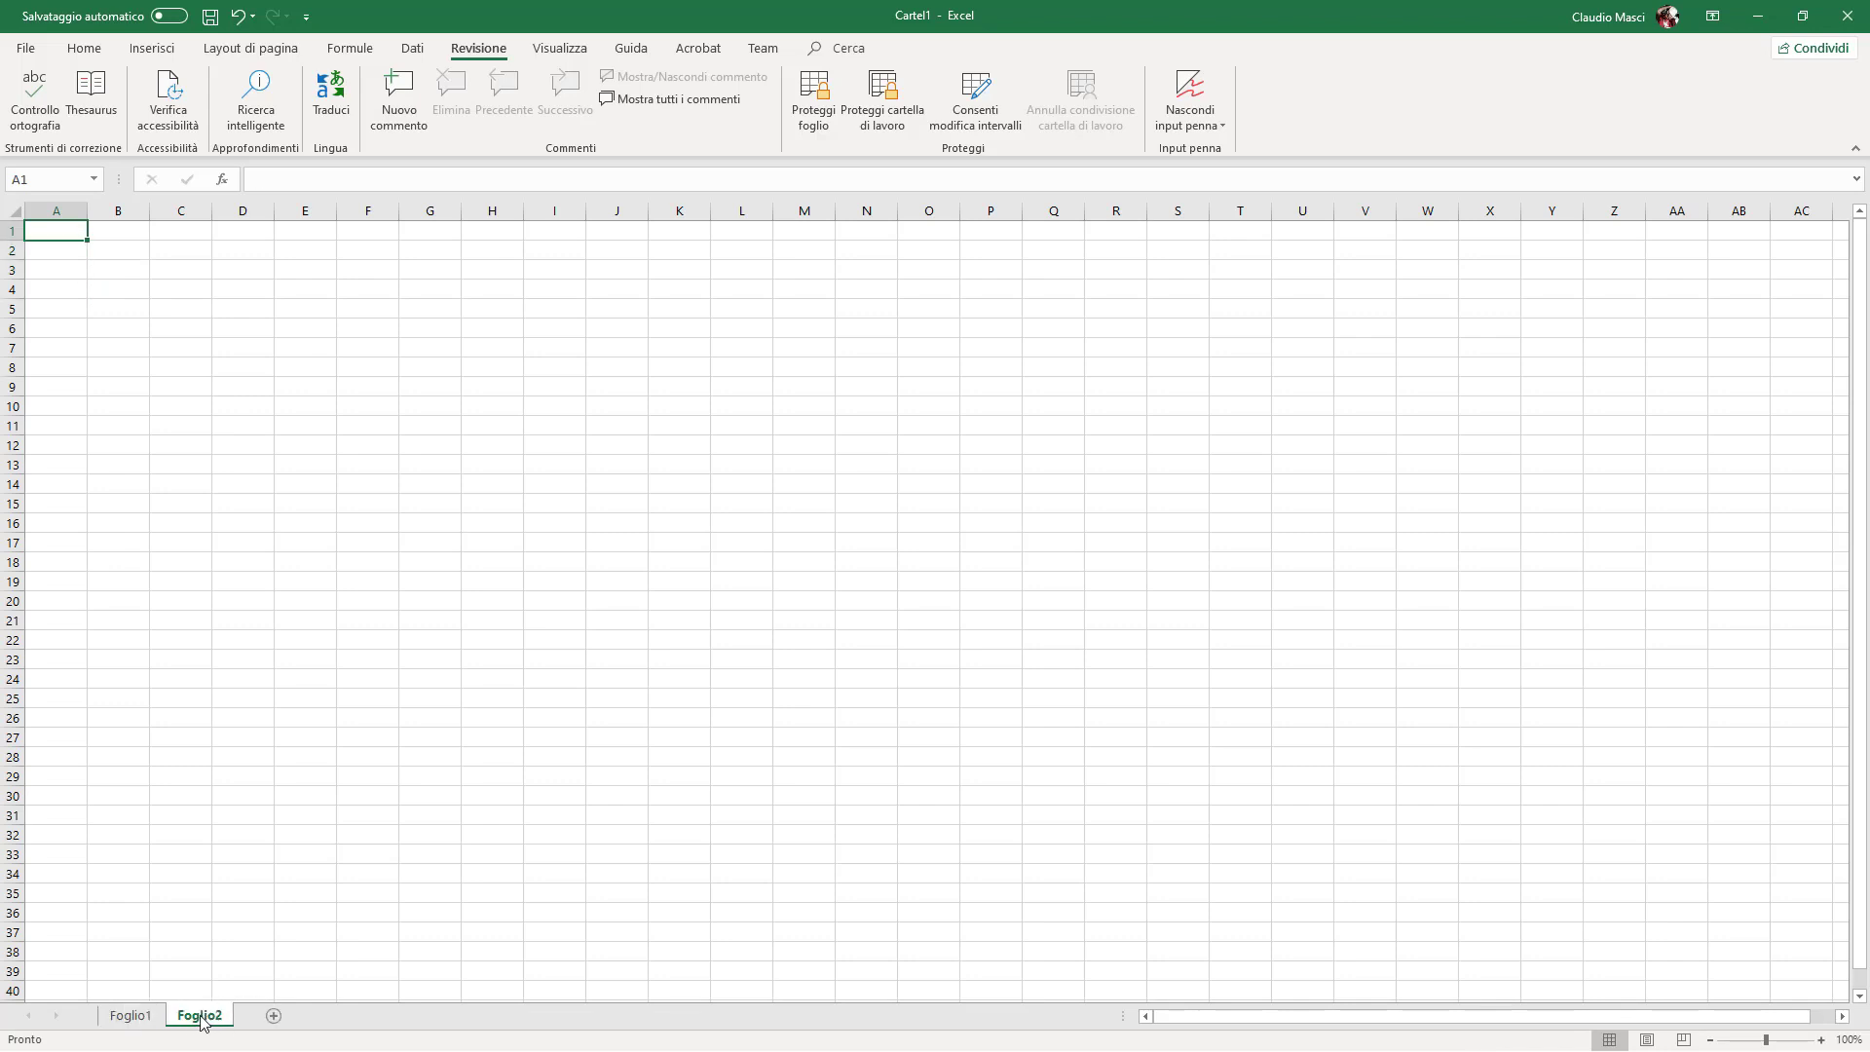
left_click(142, 1017)
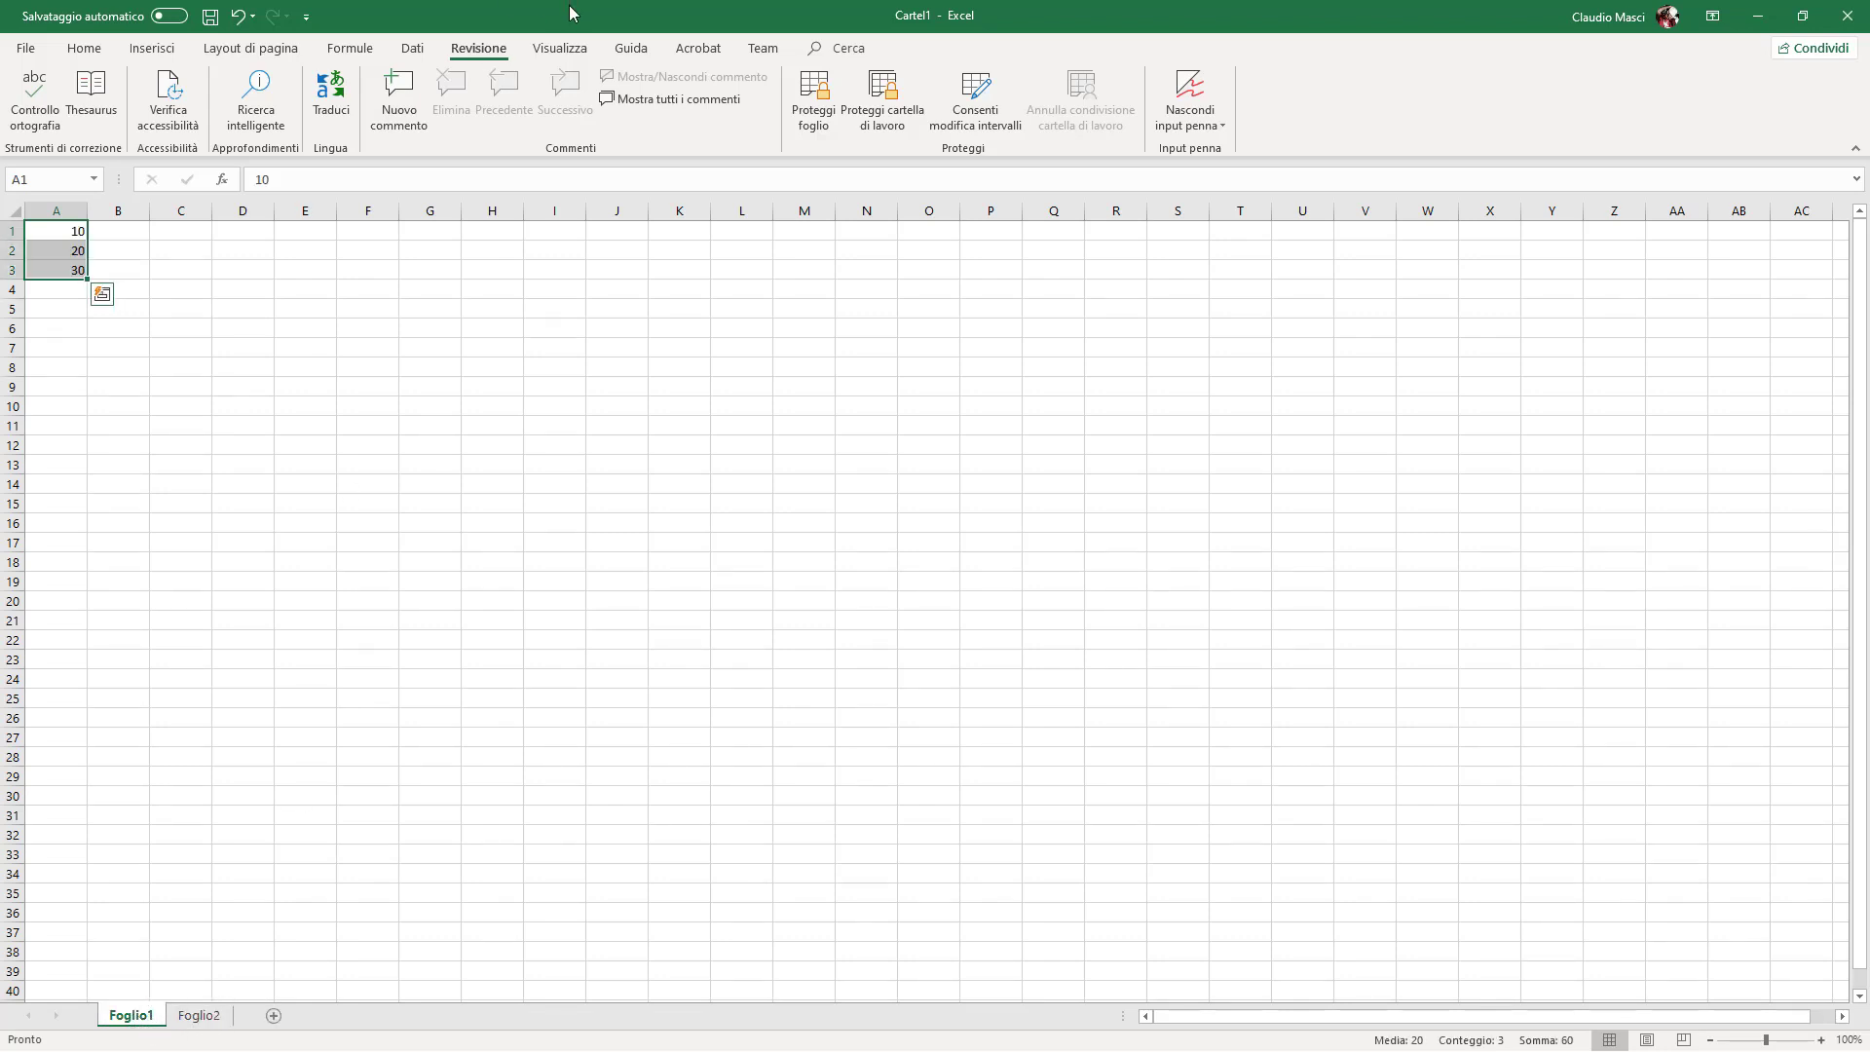
left_click(200, 1016)
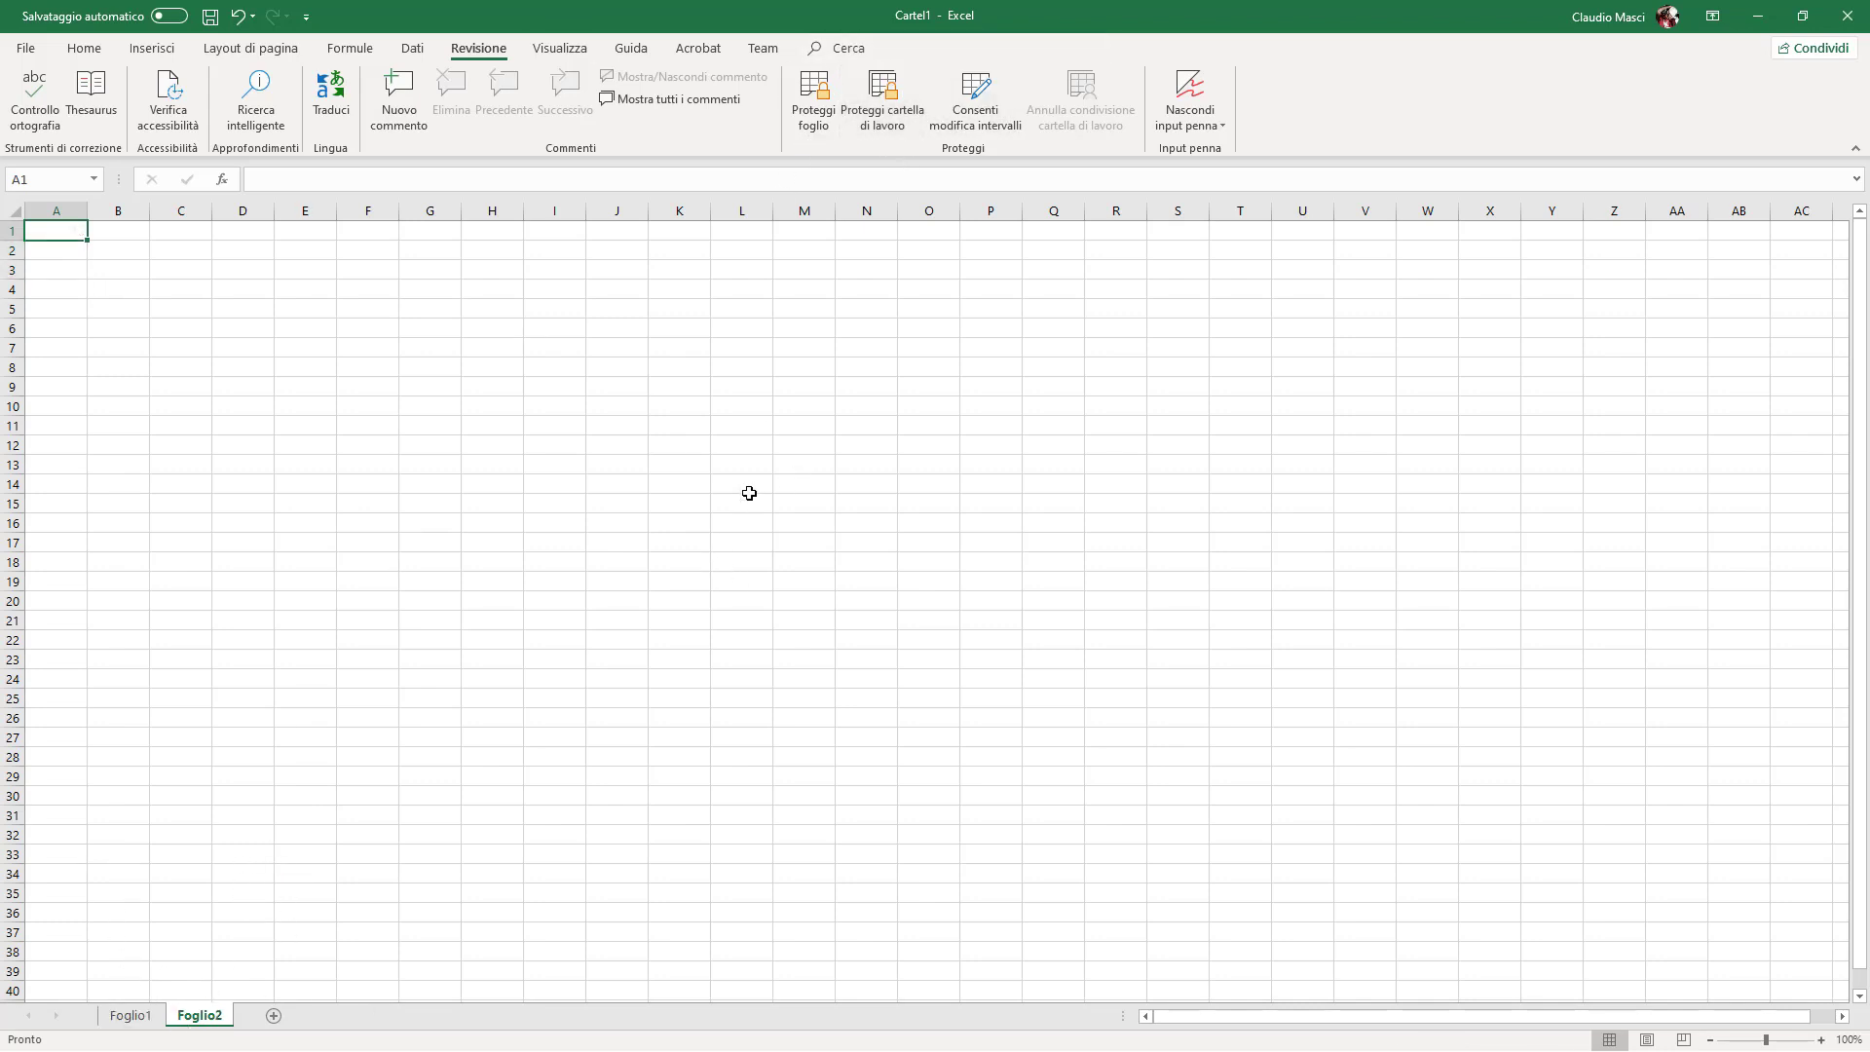
left_click(131, 1017)
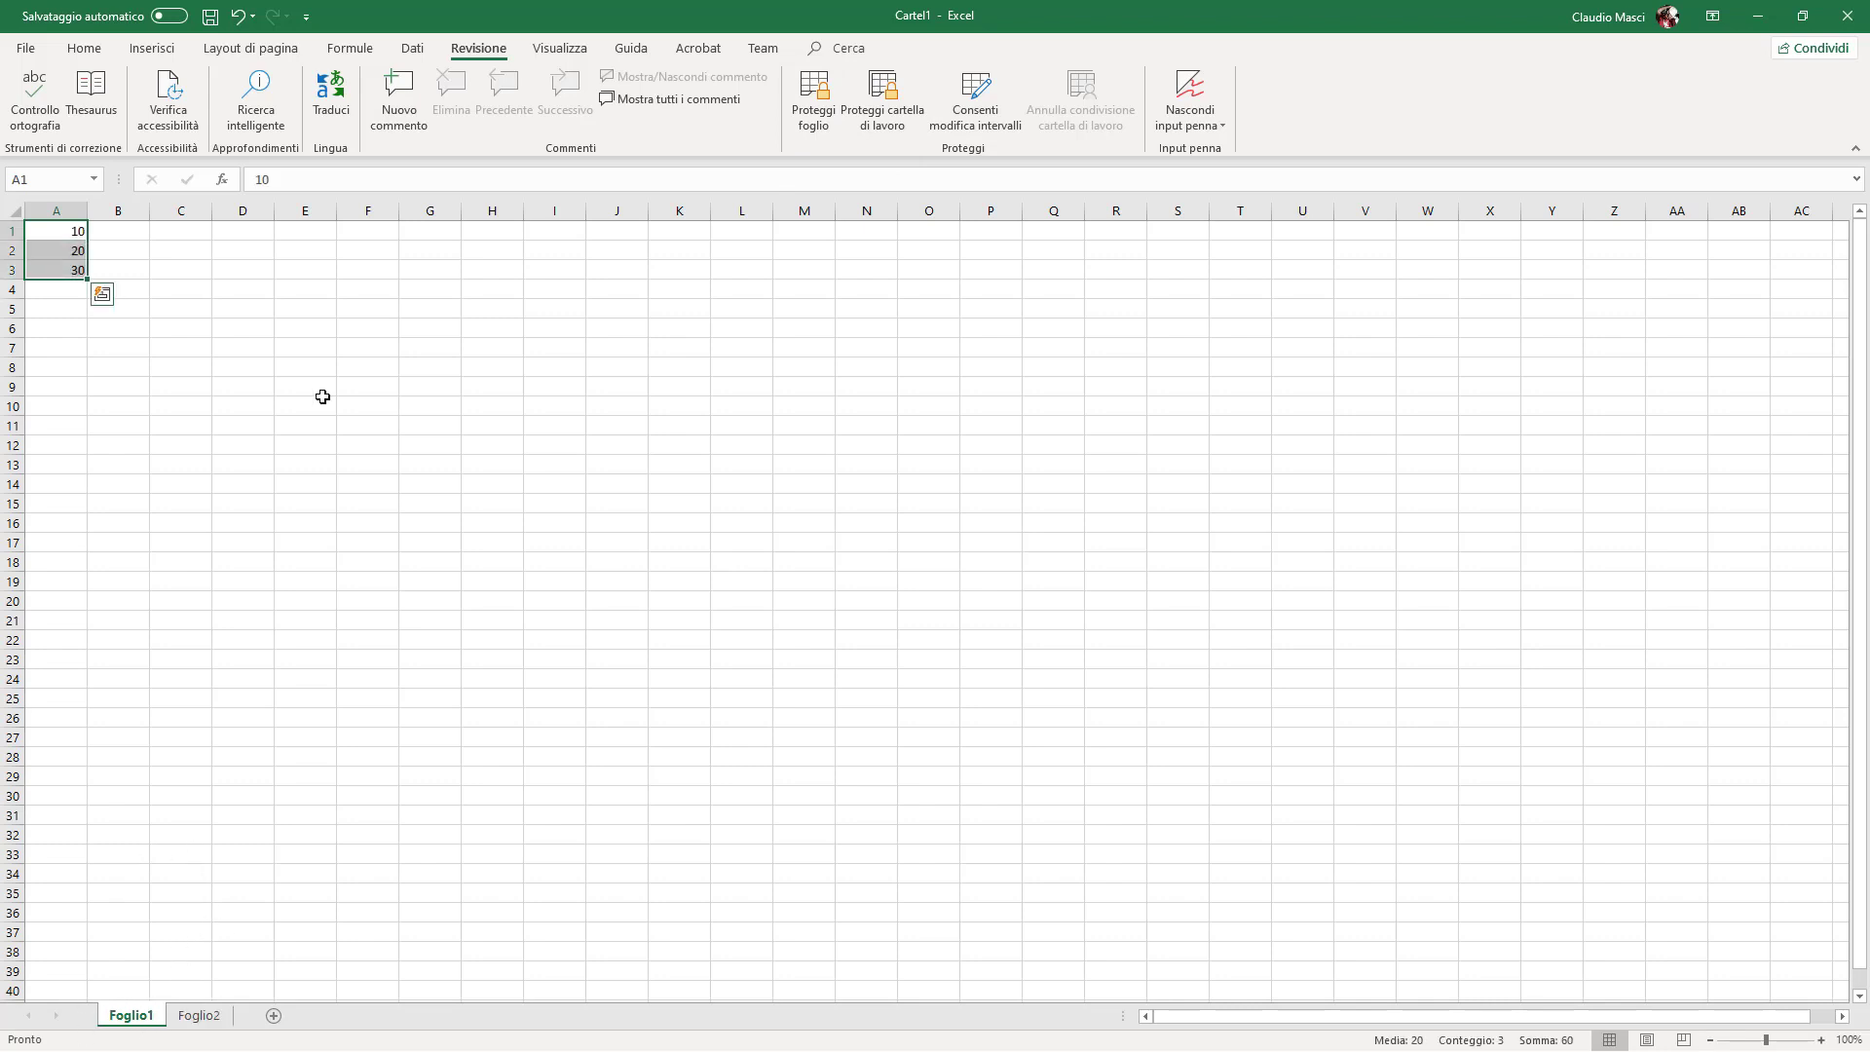
Protect Foglio1 with a password, entering it a second time to confirm.
left_click(821, 98)
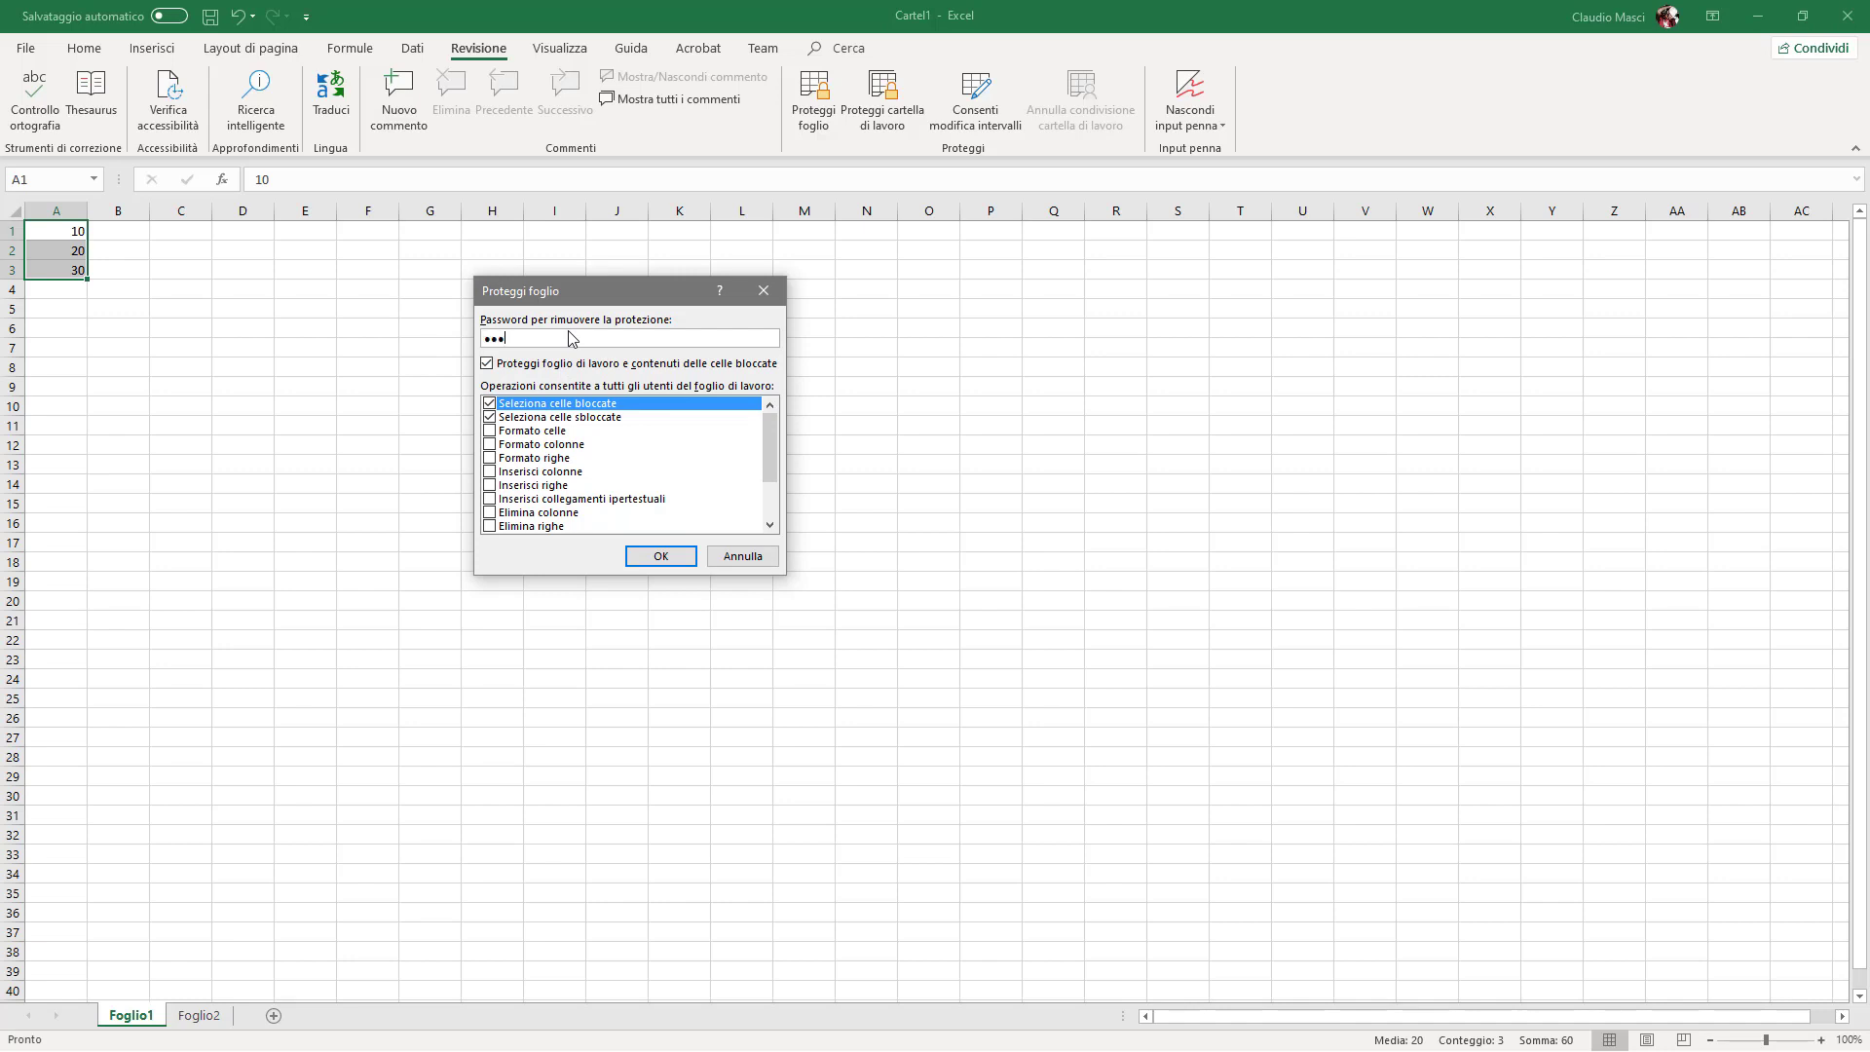
left_click(675, 555)
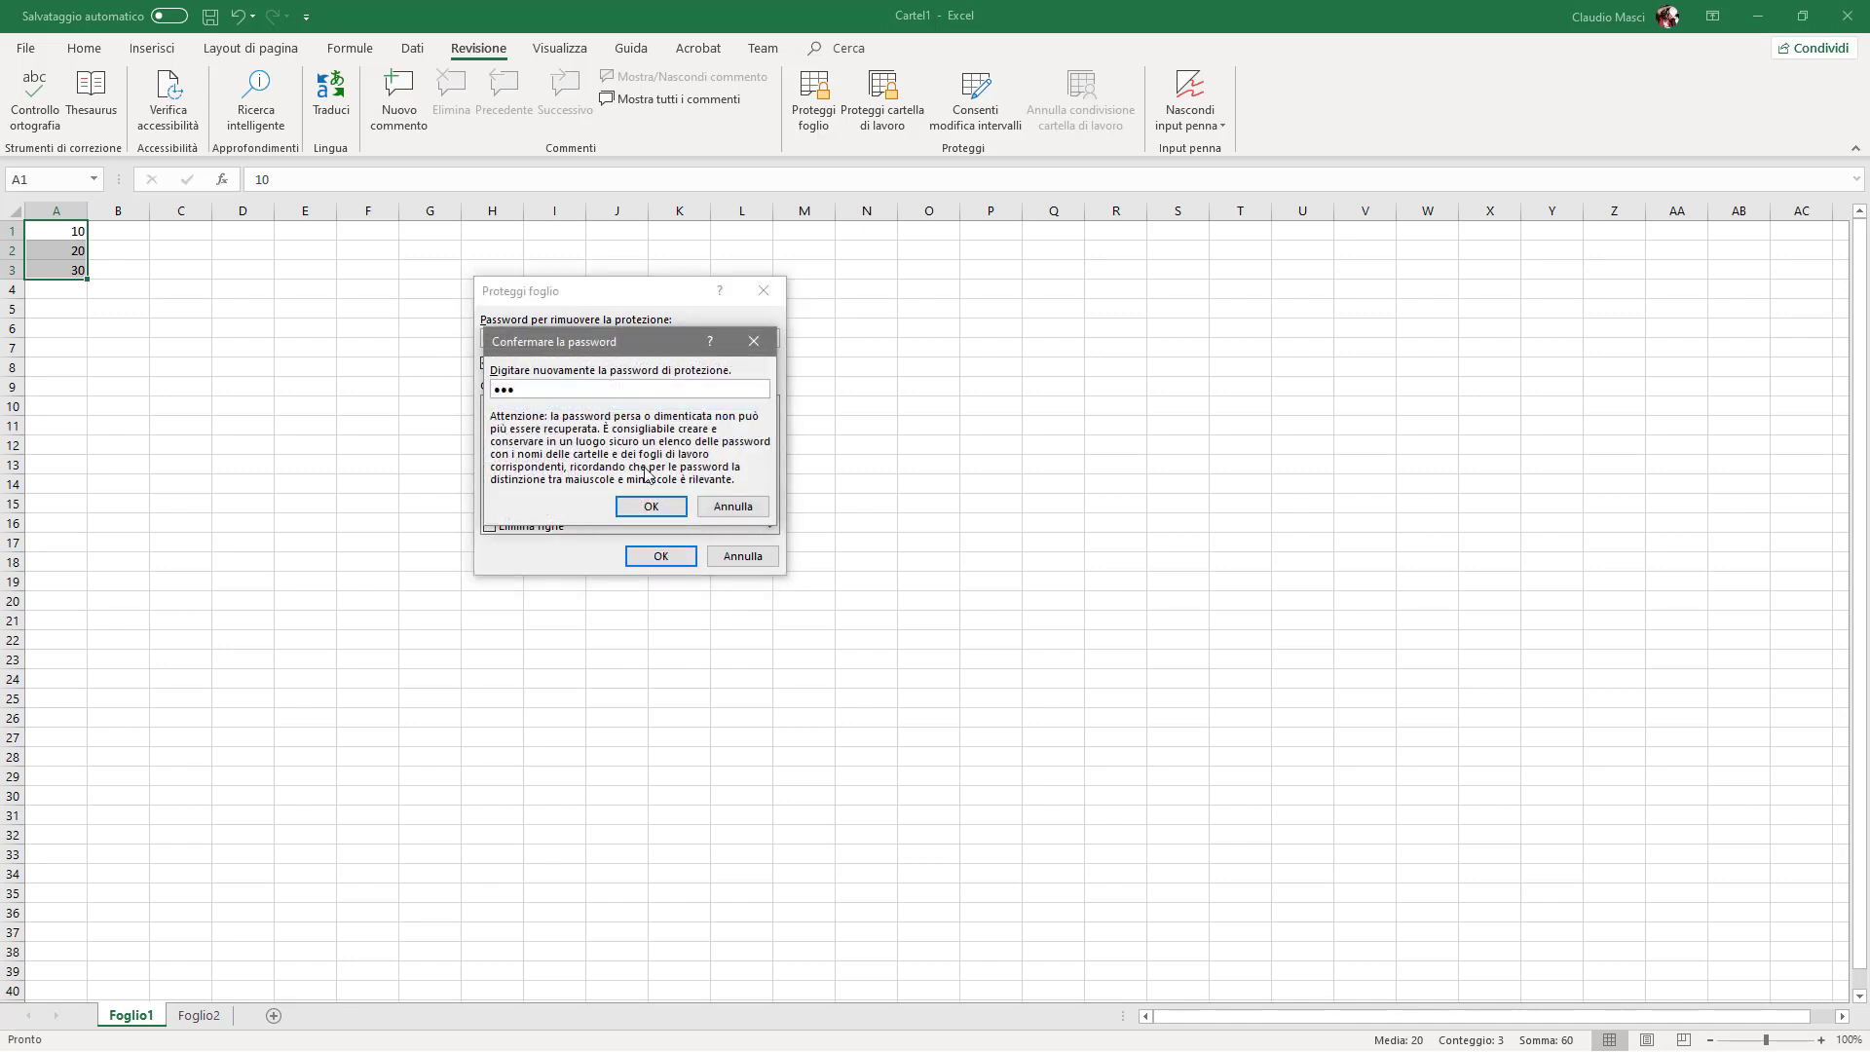
left_click(641, 507)
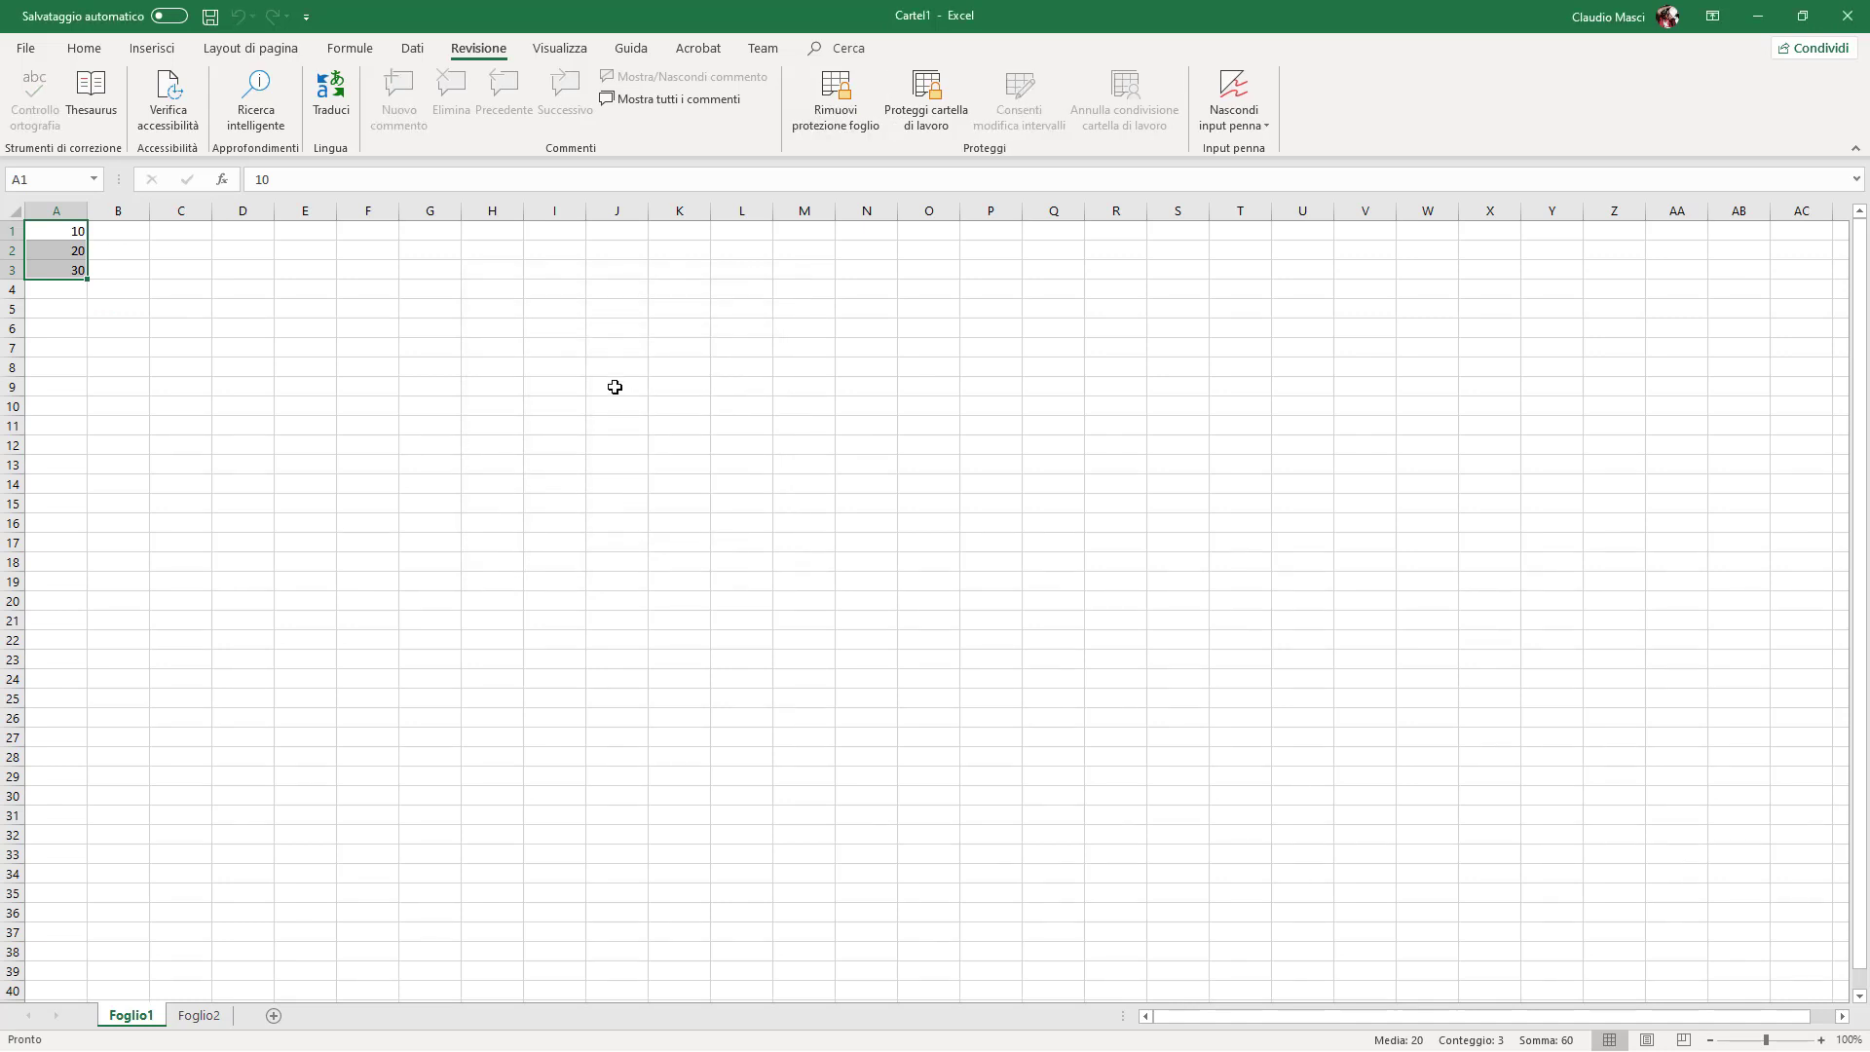
Enter 45645646 in A6 and 4564 in A7 on the protected sheet.
left_click(155, 287)
left_click(78, 233)
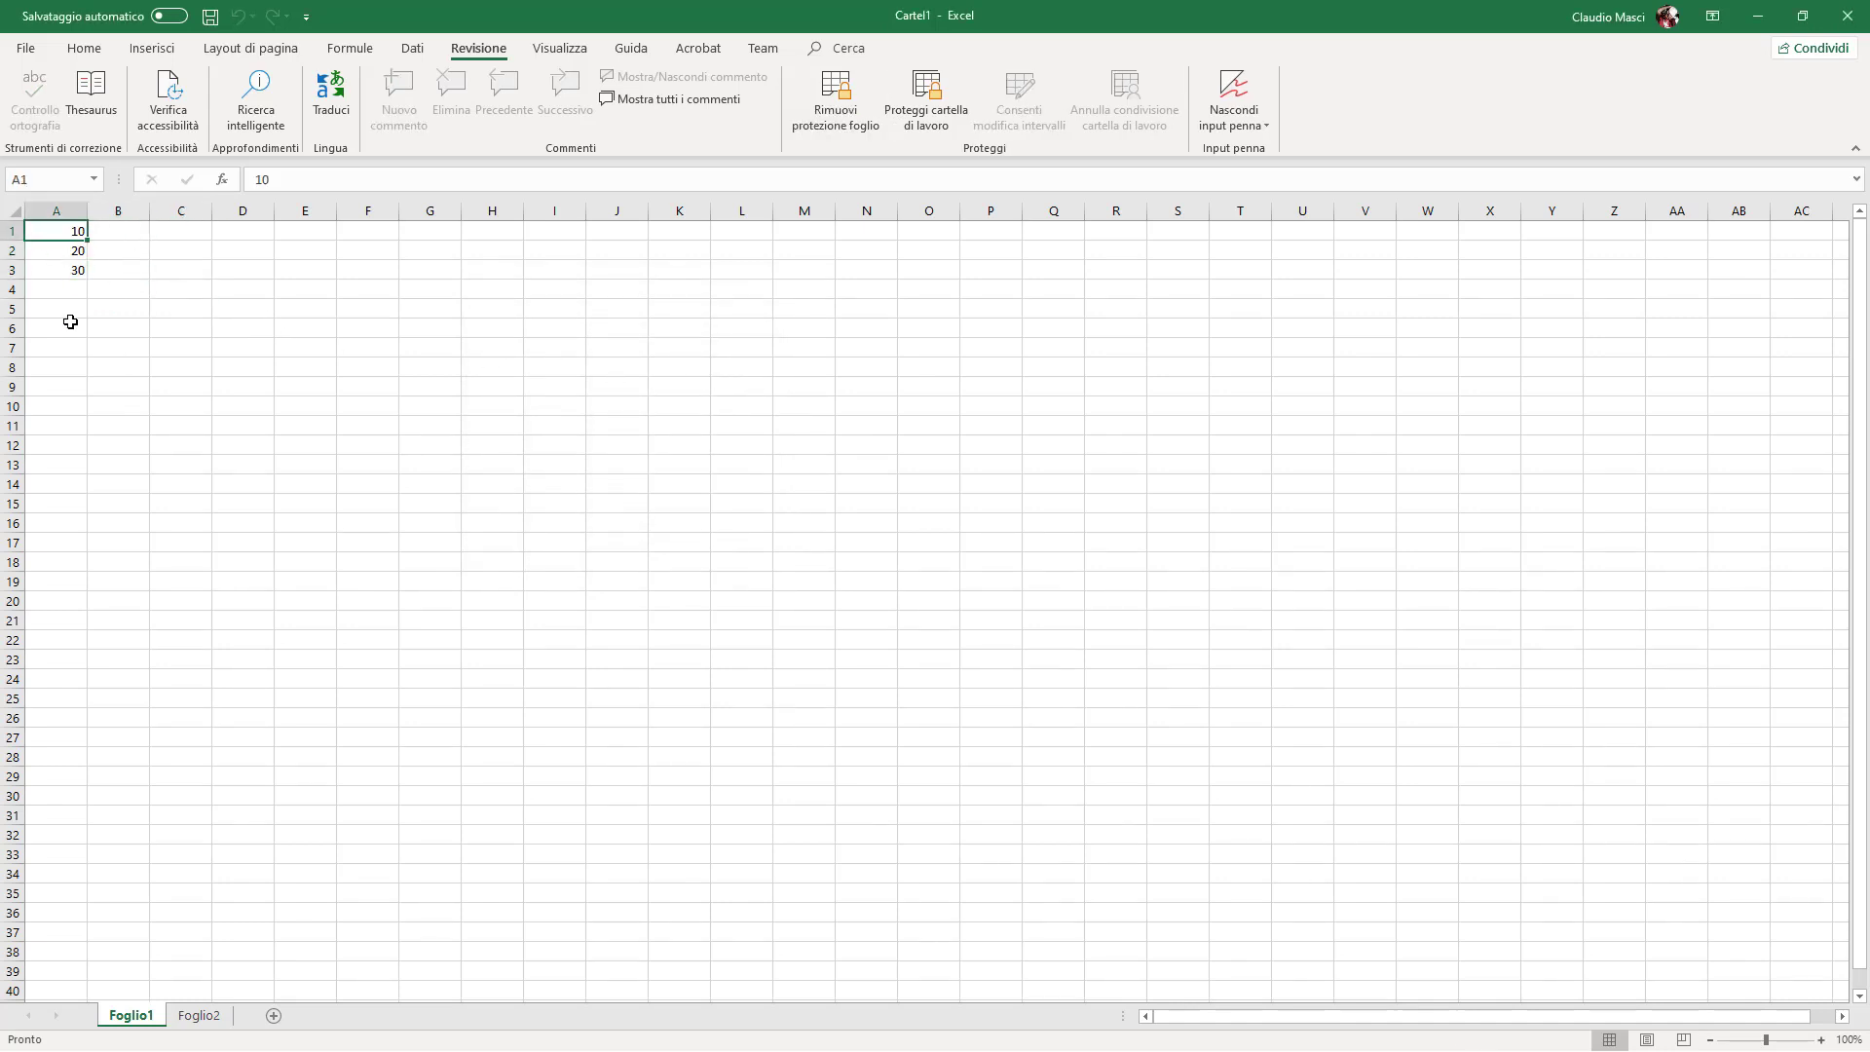
left_click(70, 321)
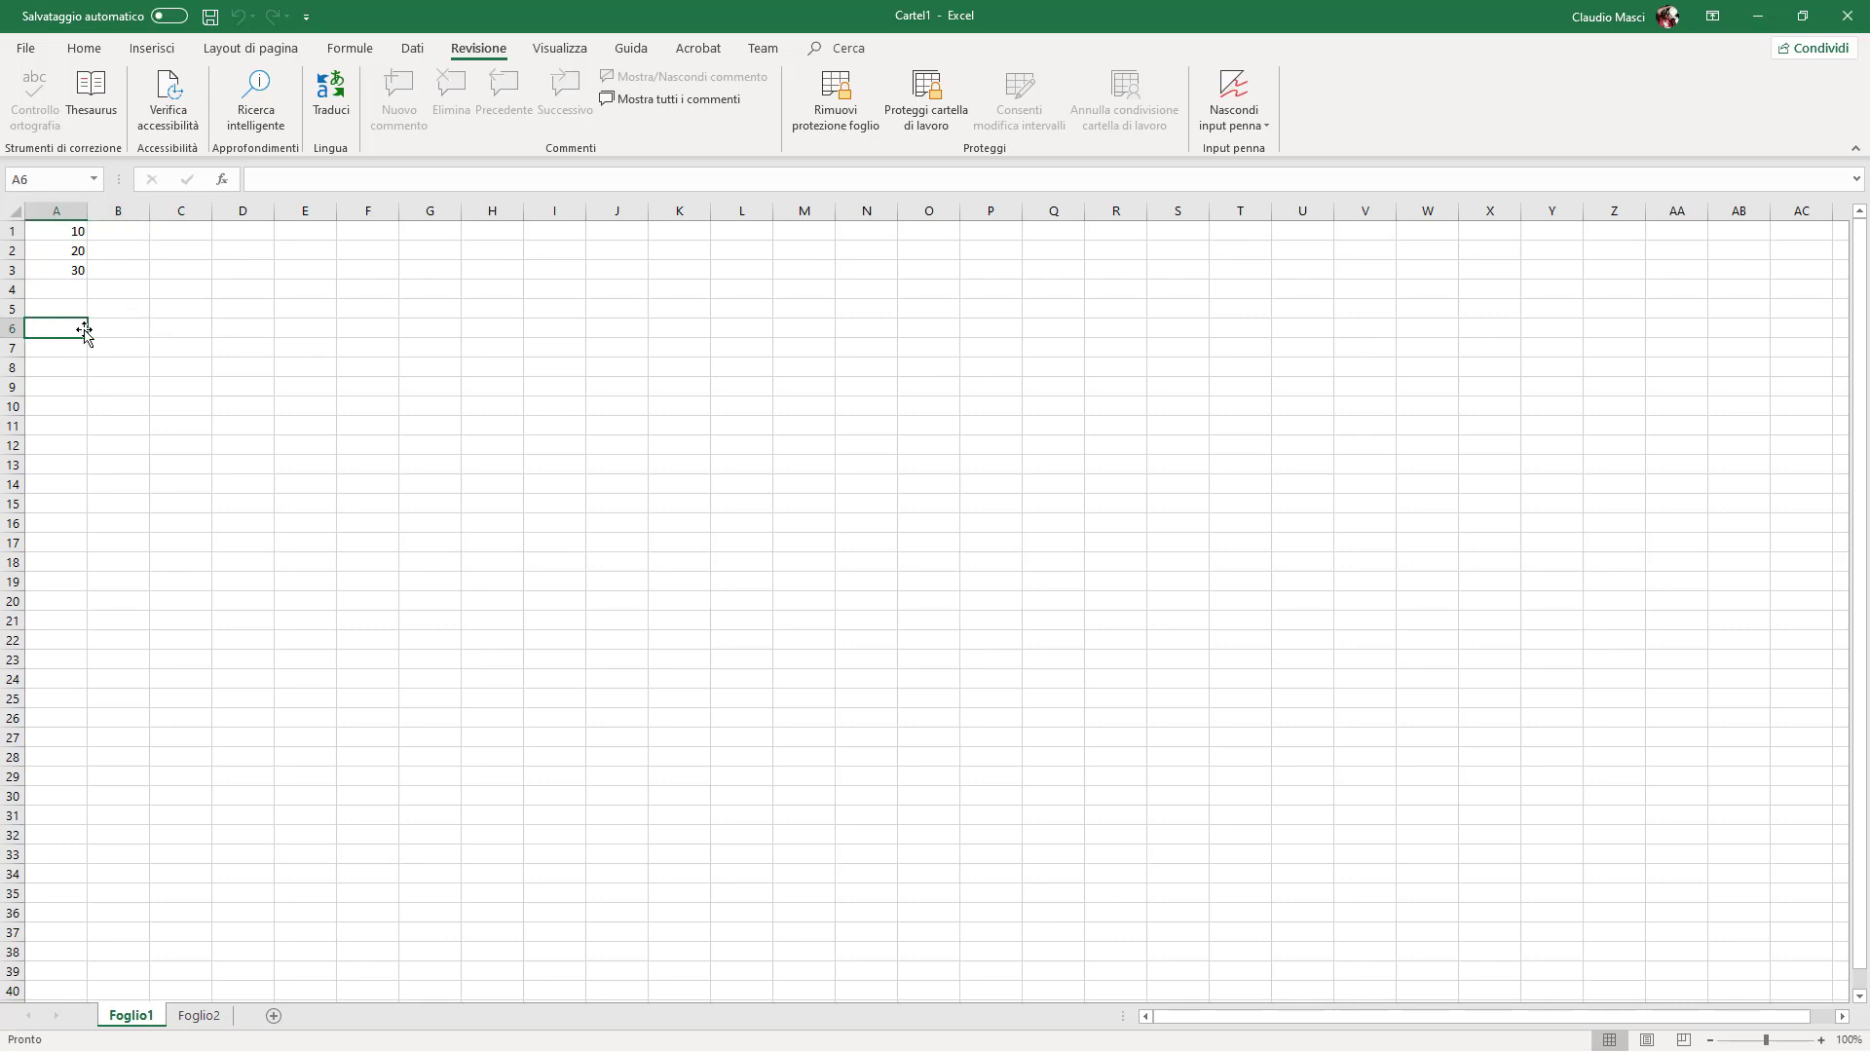
type("45645646")
key("Return")
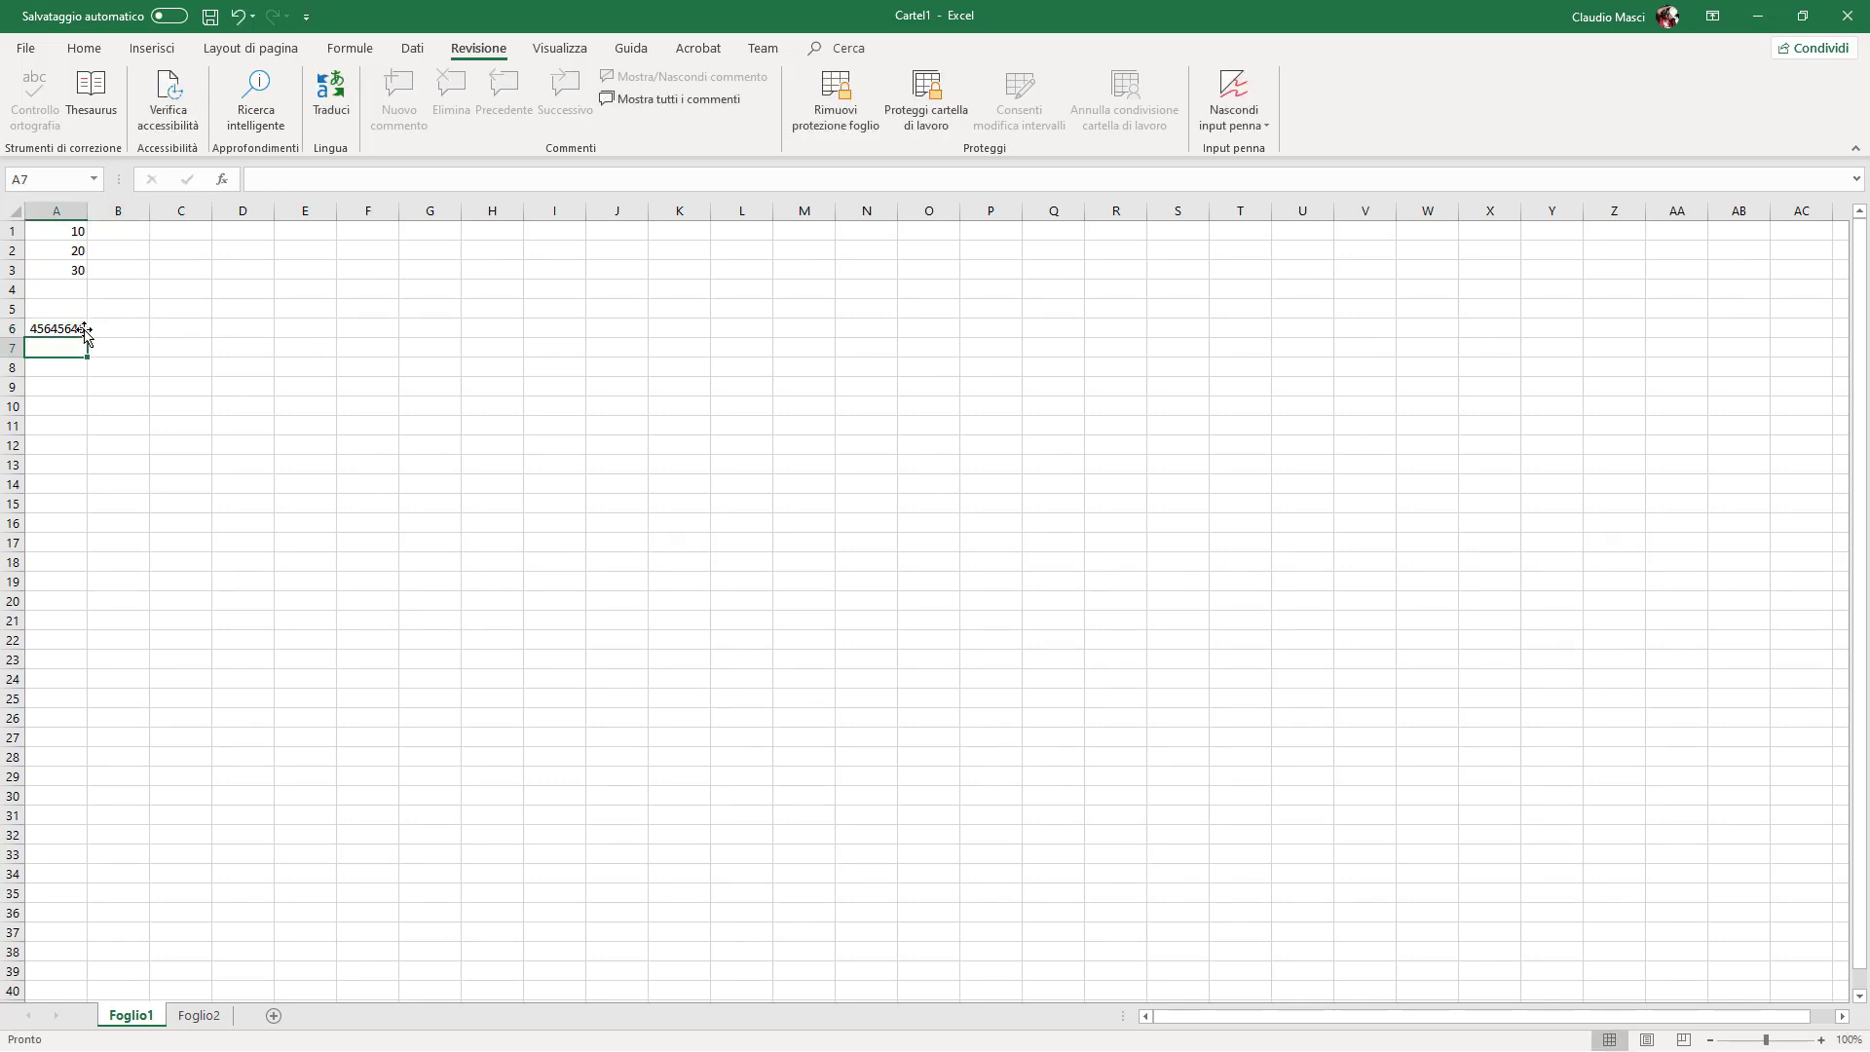
type("4564")
key("Return")
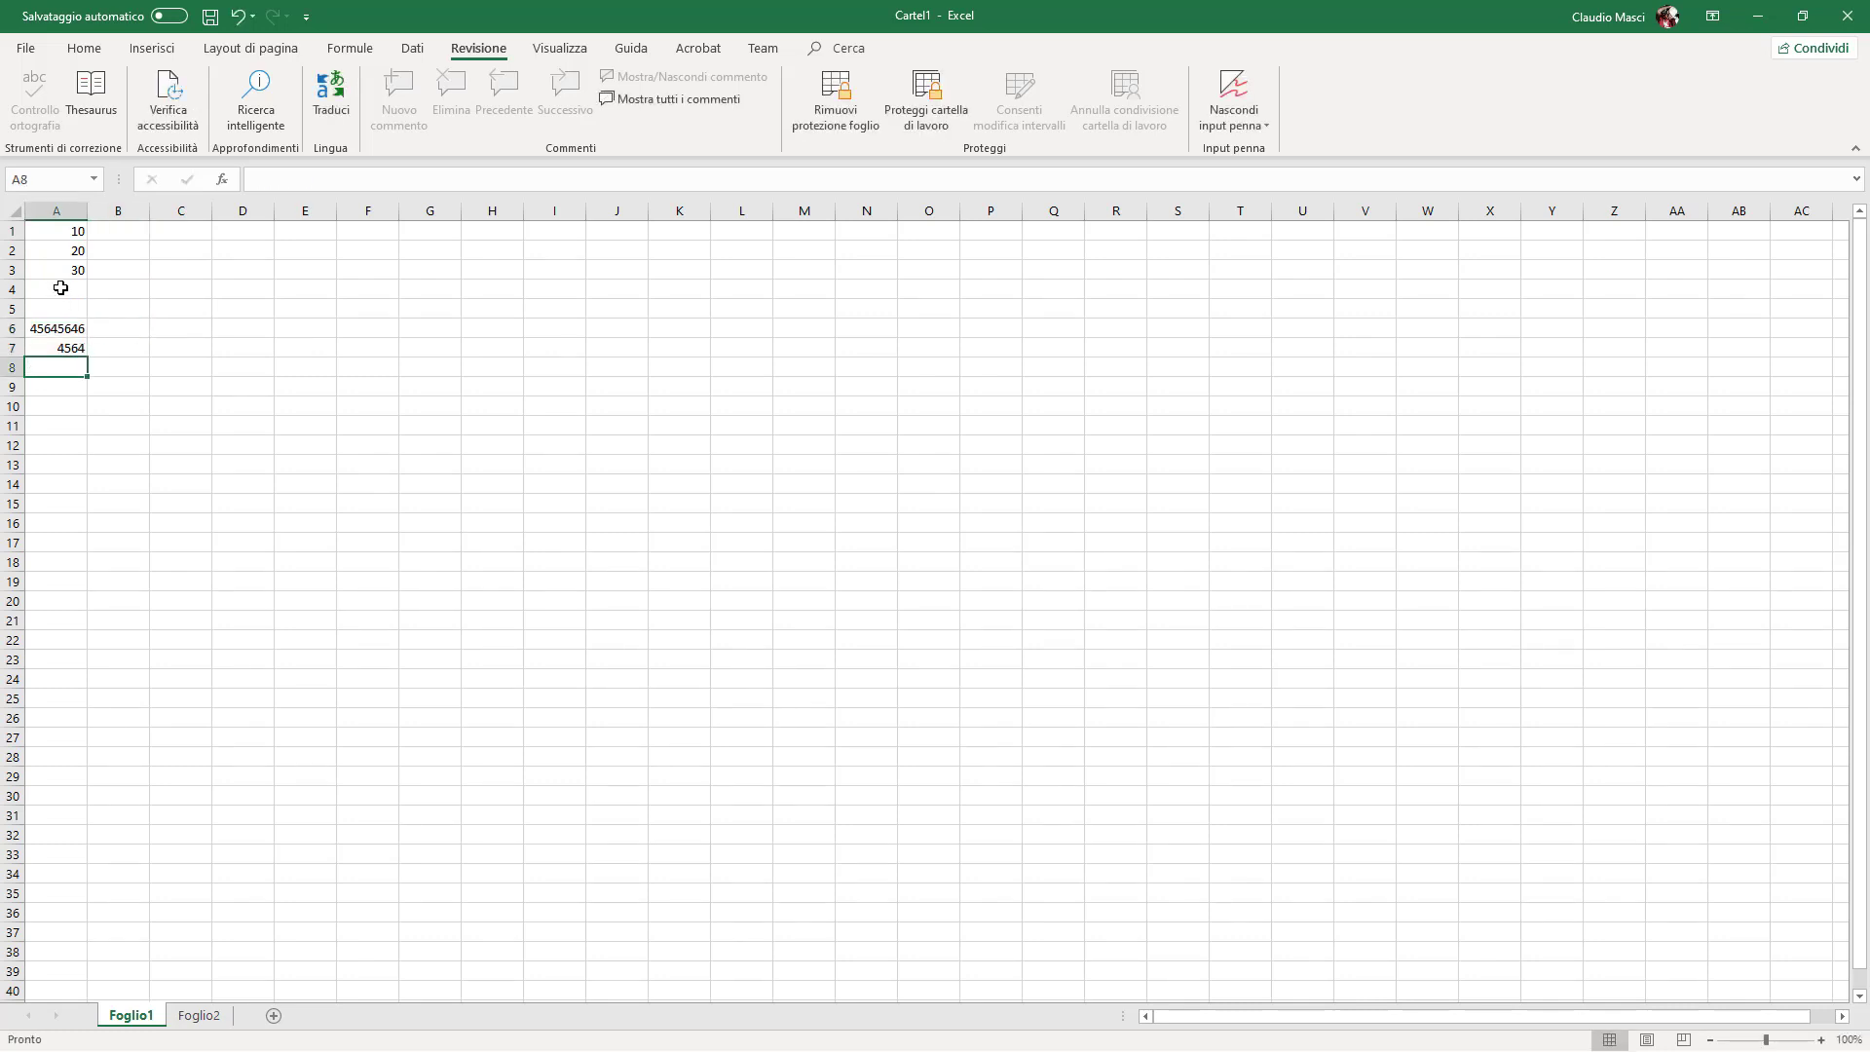
Try editing locked cell A3 and dismiss the protected-sheet warning.
left_click(80, 272)
double_click(80, 272)
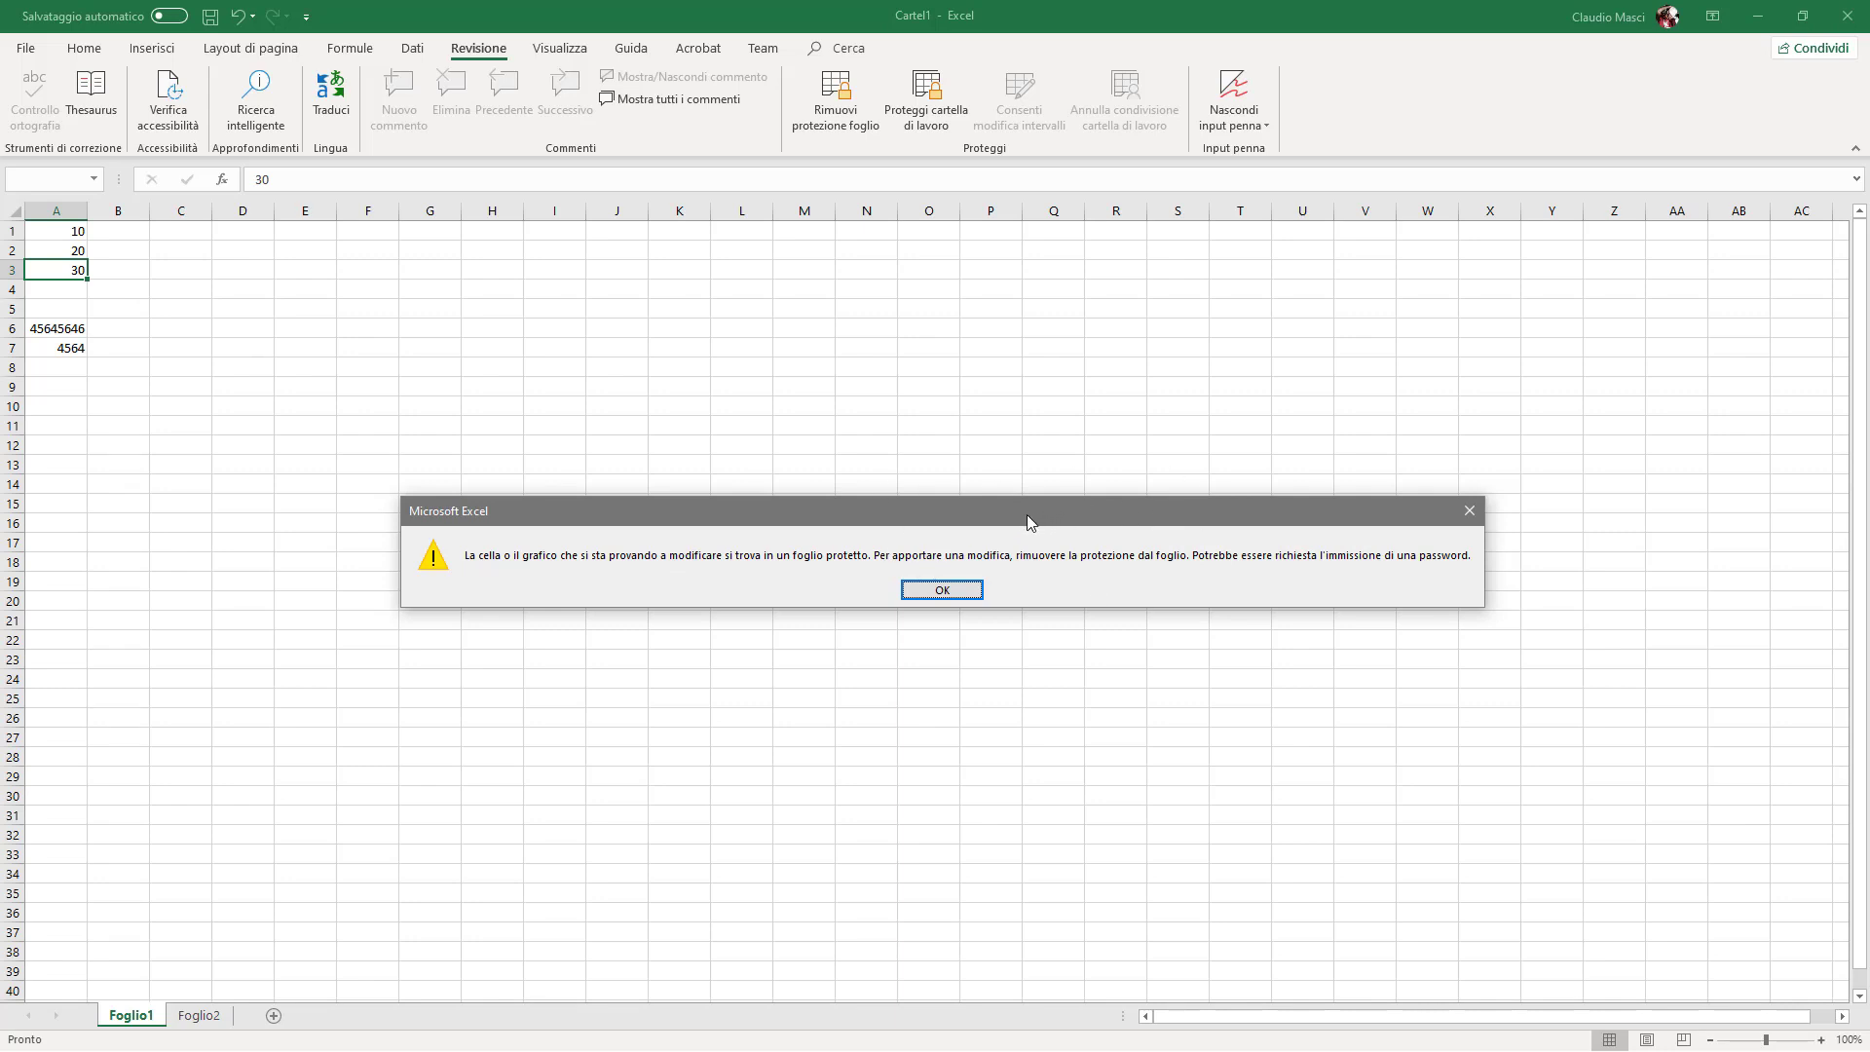
left_click_drag(1027, 514, 943, 451)
left_click(836, 528)
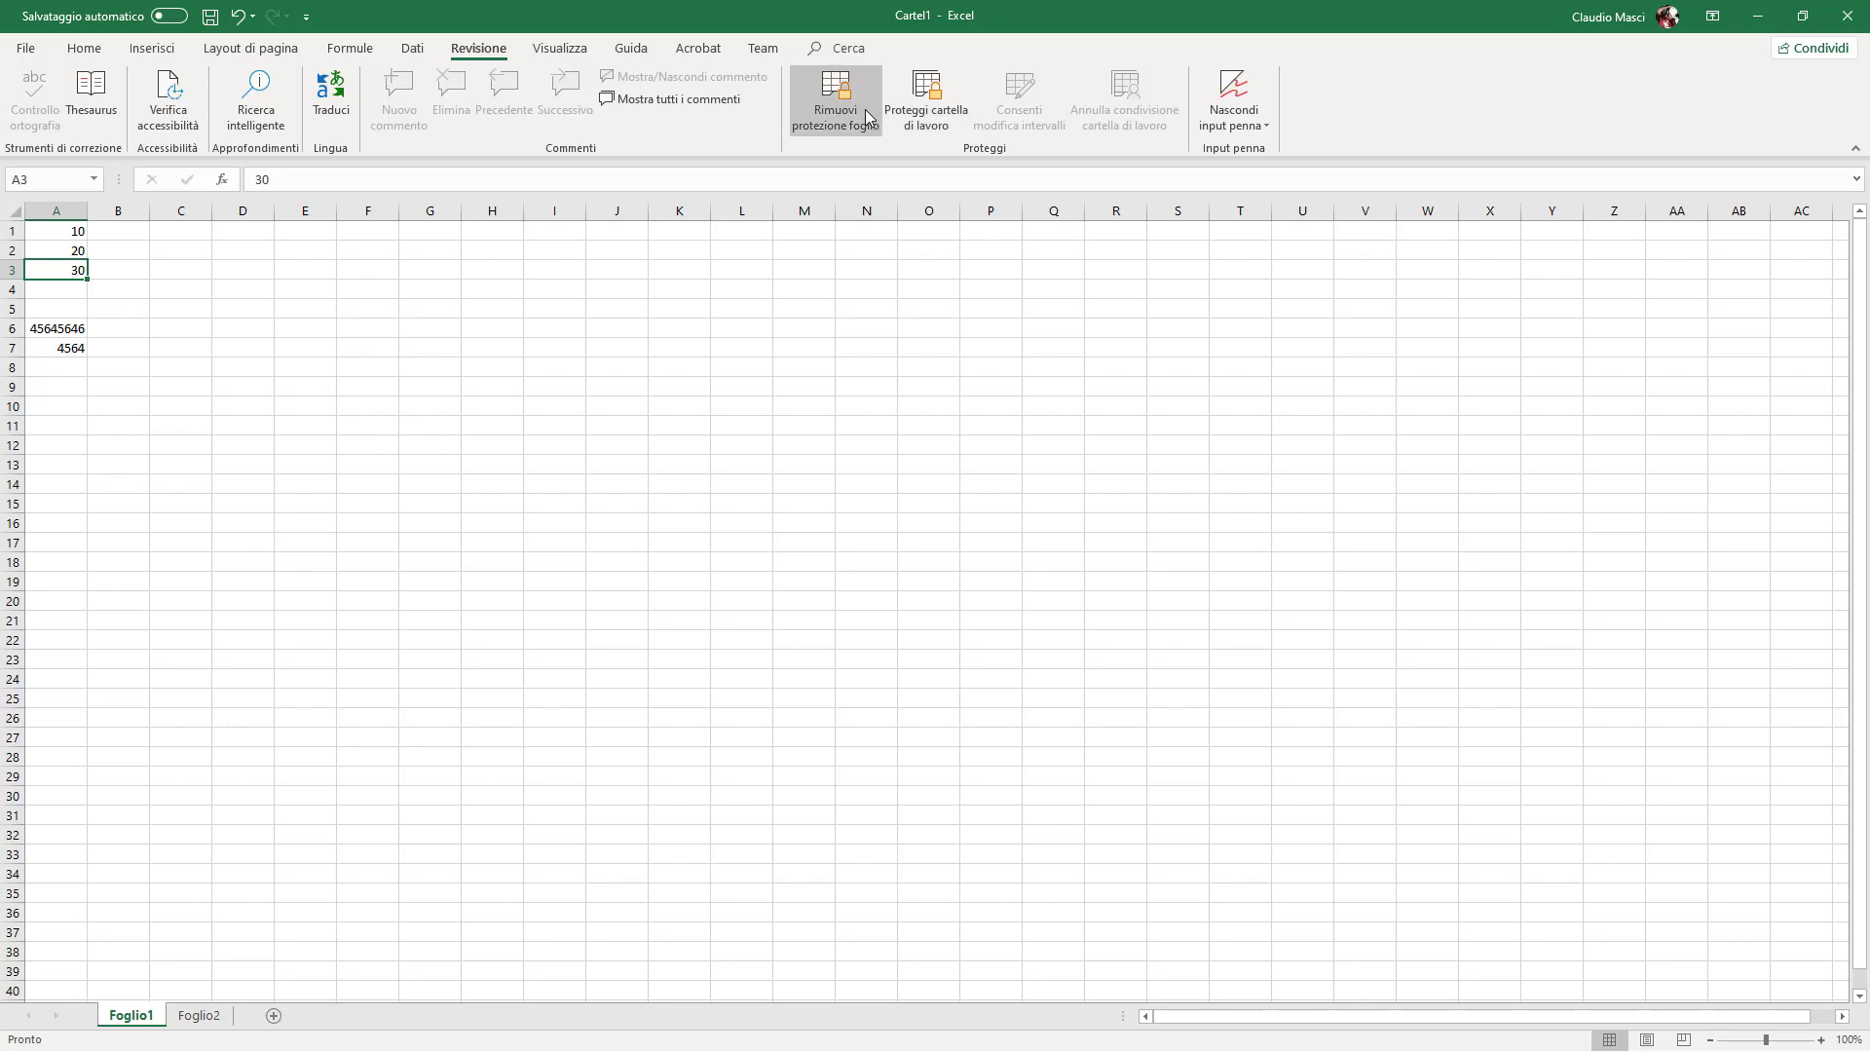
Unprotect the sheet with its password and change A3 to 5465.
left_click(836, 98)
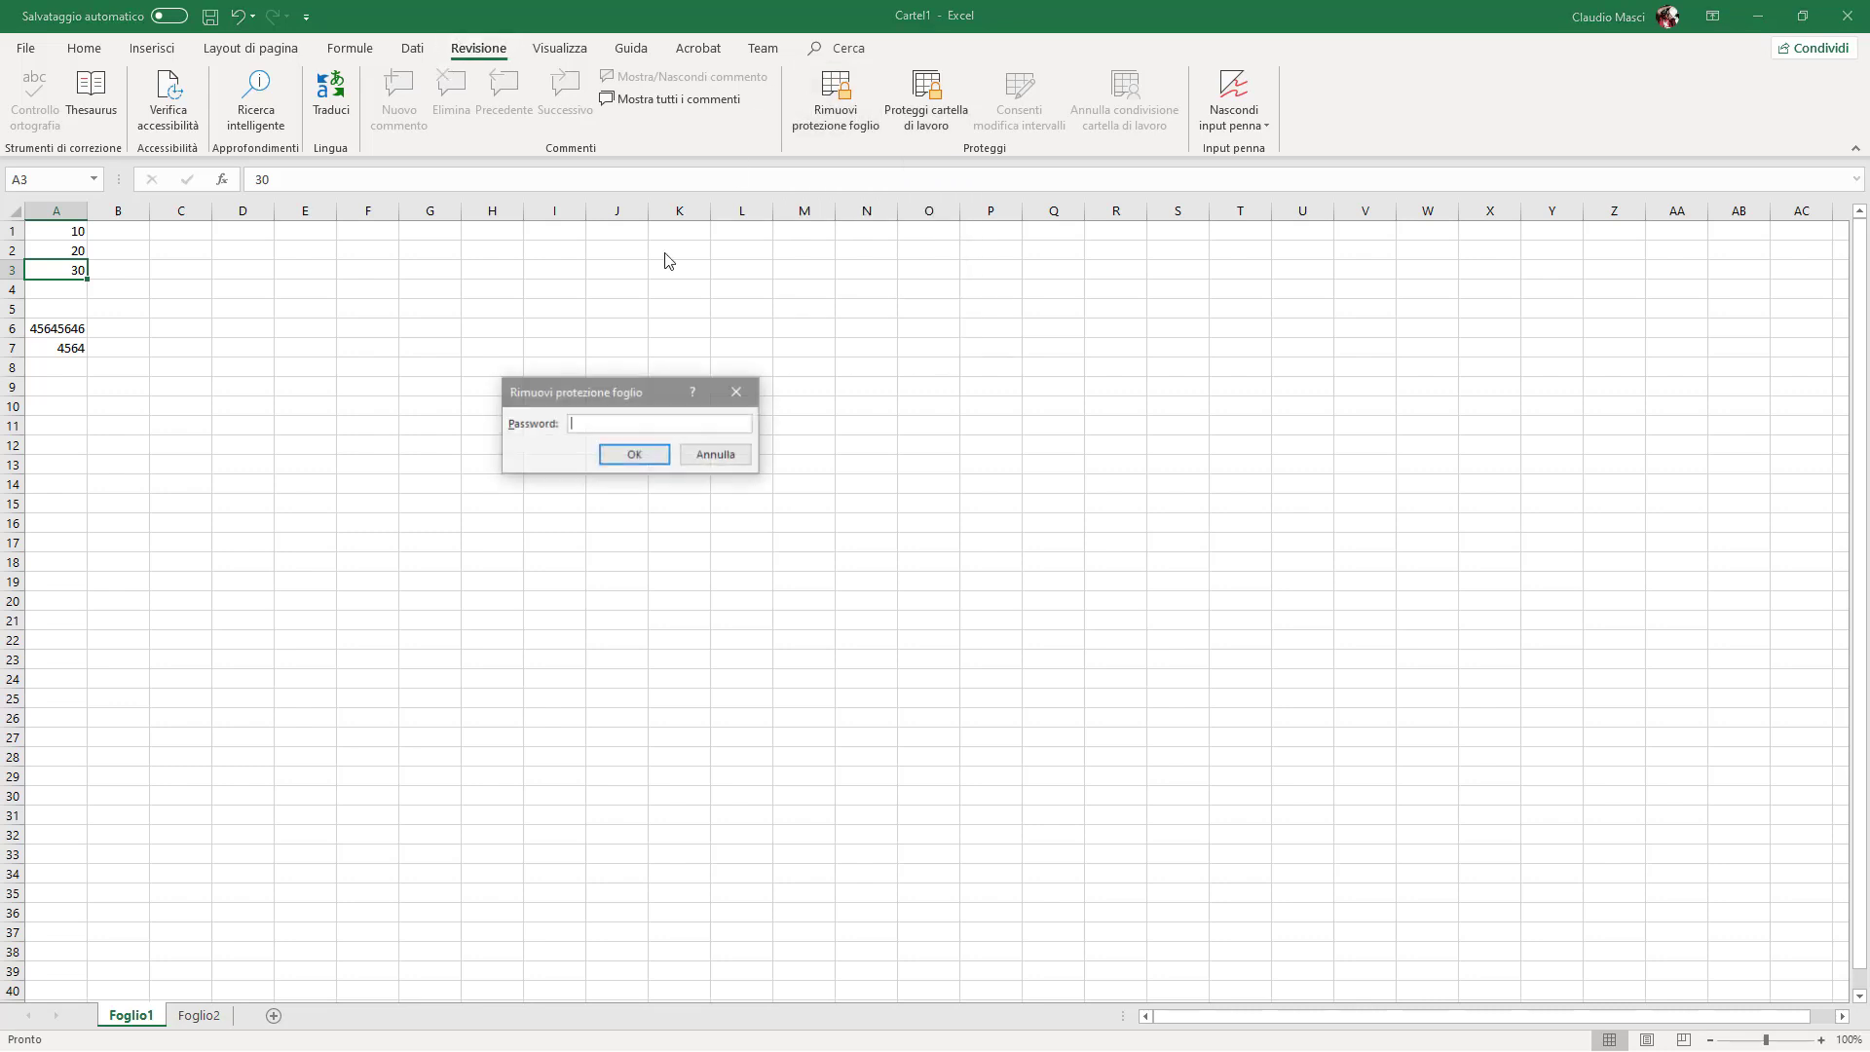
key("Return")
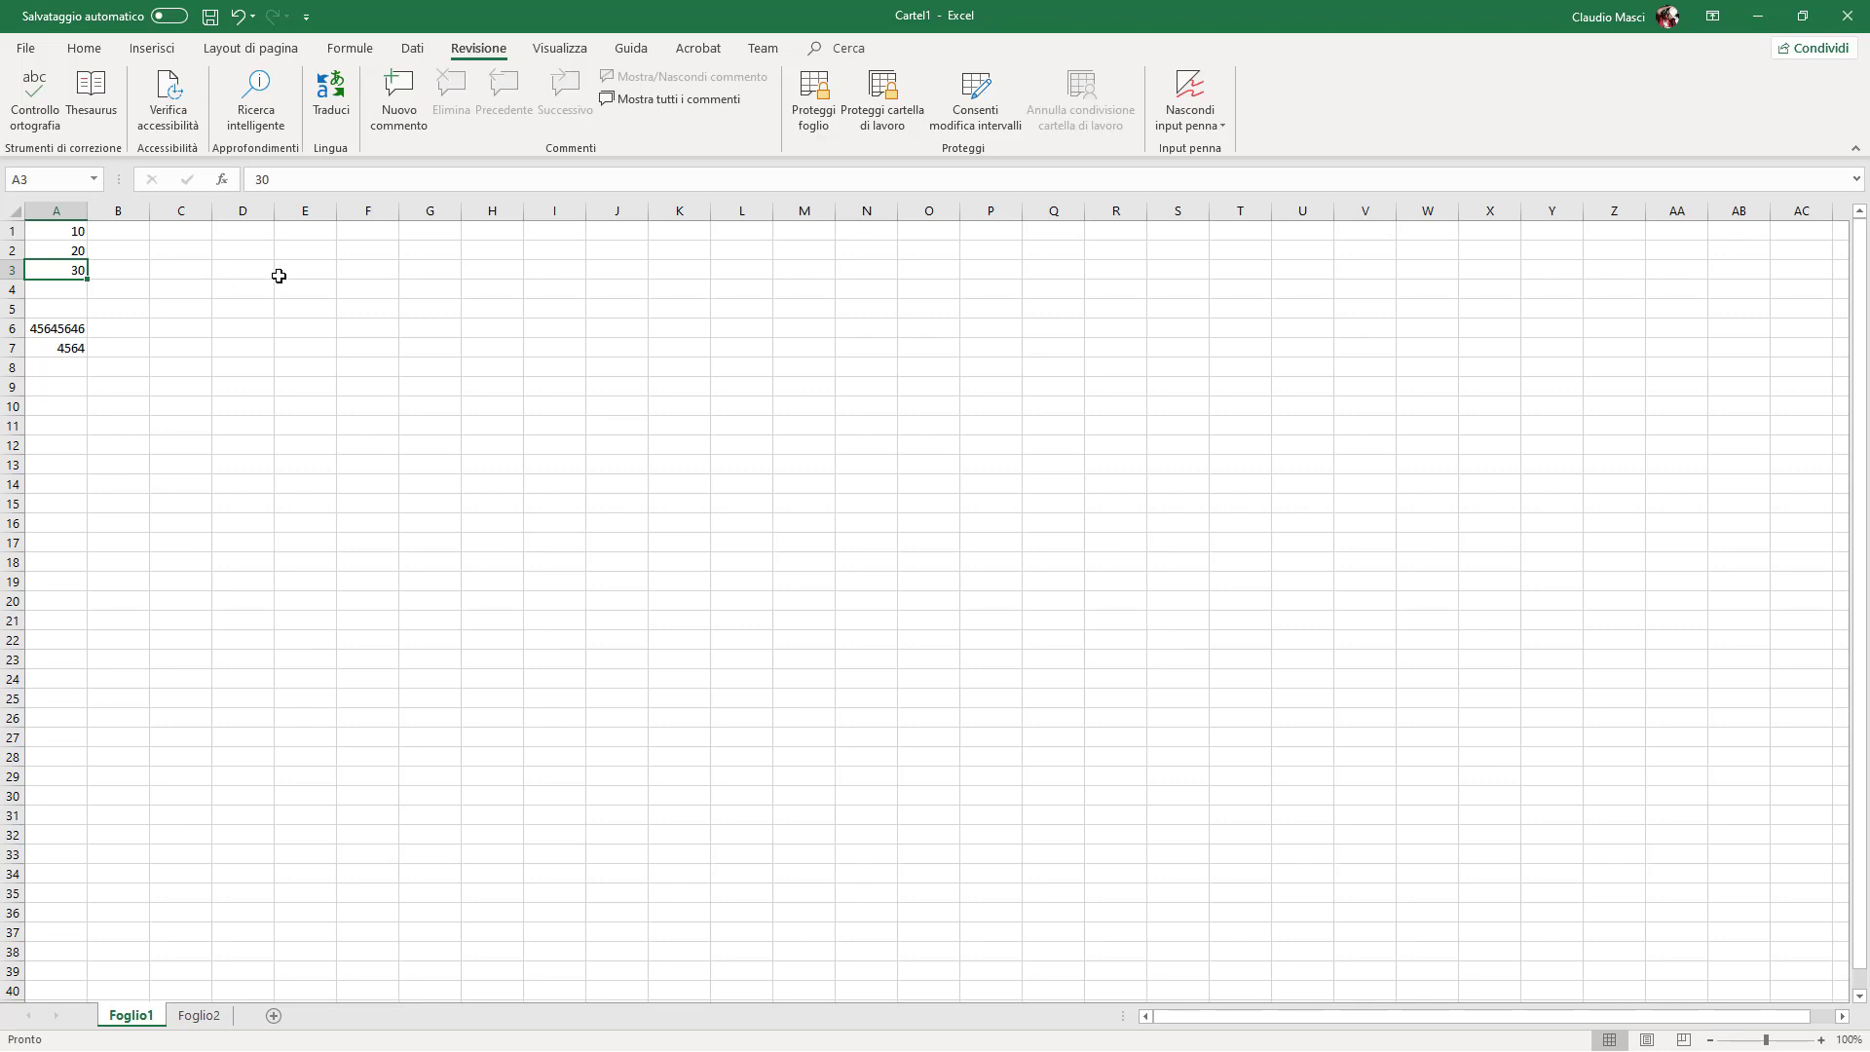
type("5465")
key("ctrl+Return")
Re-protect the sheet with a confirmed password and enter 456465 in A5.
left_click(814, 97)
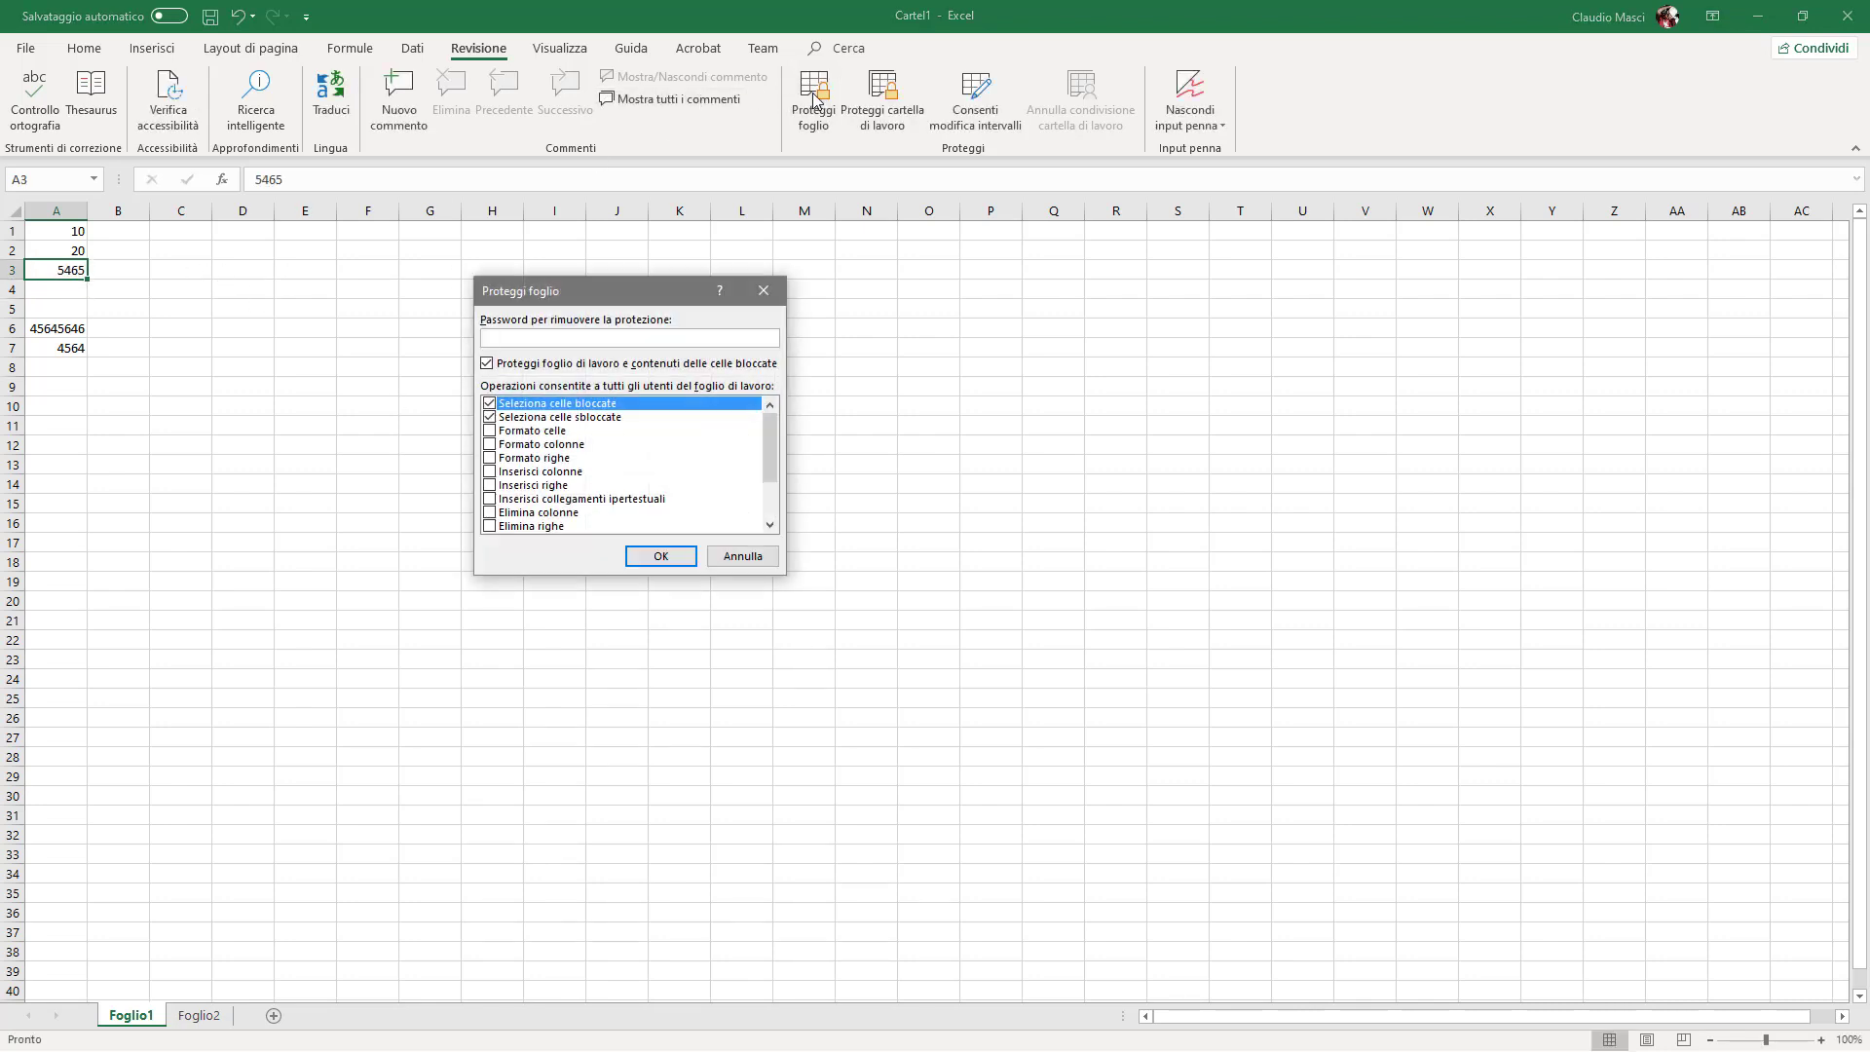
key("Return")
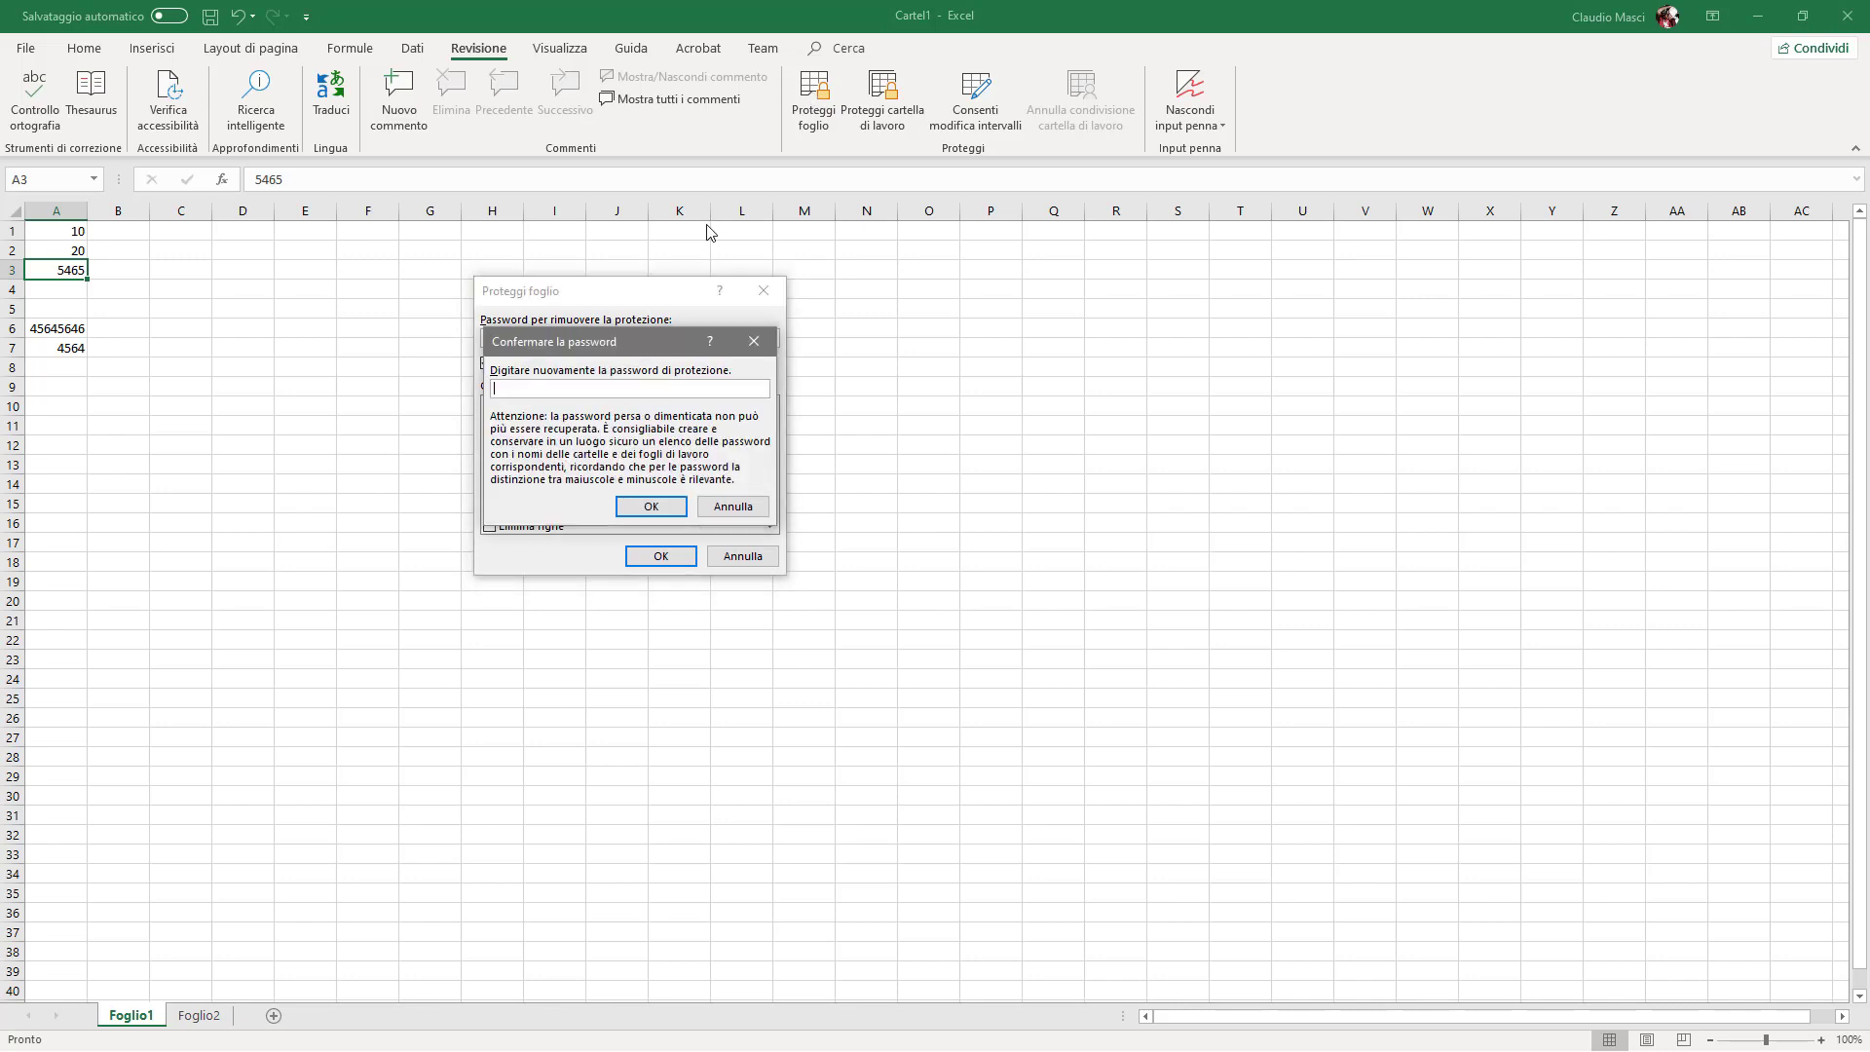
key("Return")
key("Down")
key("Down")
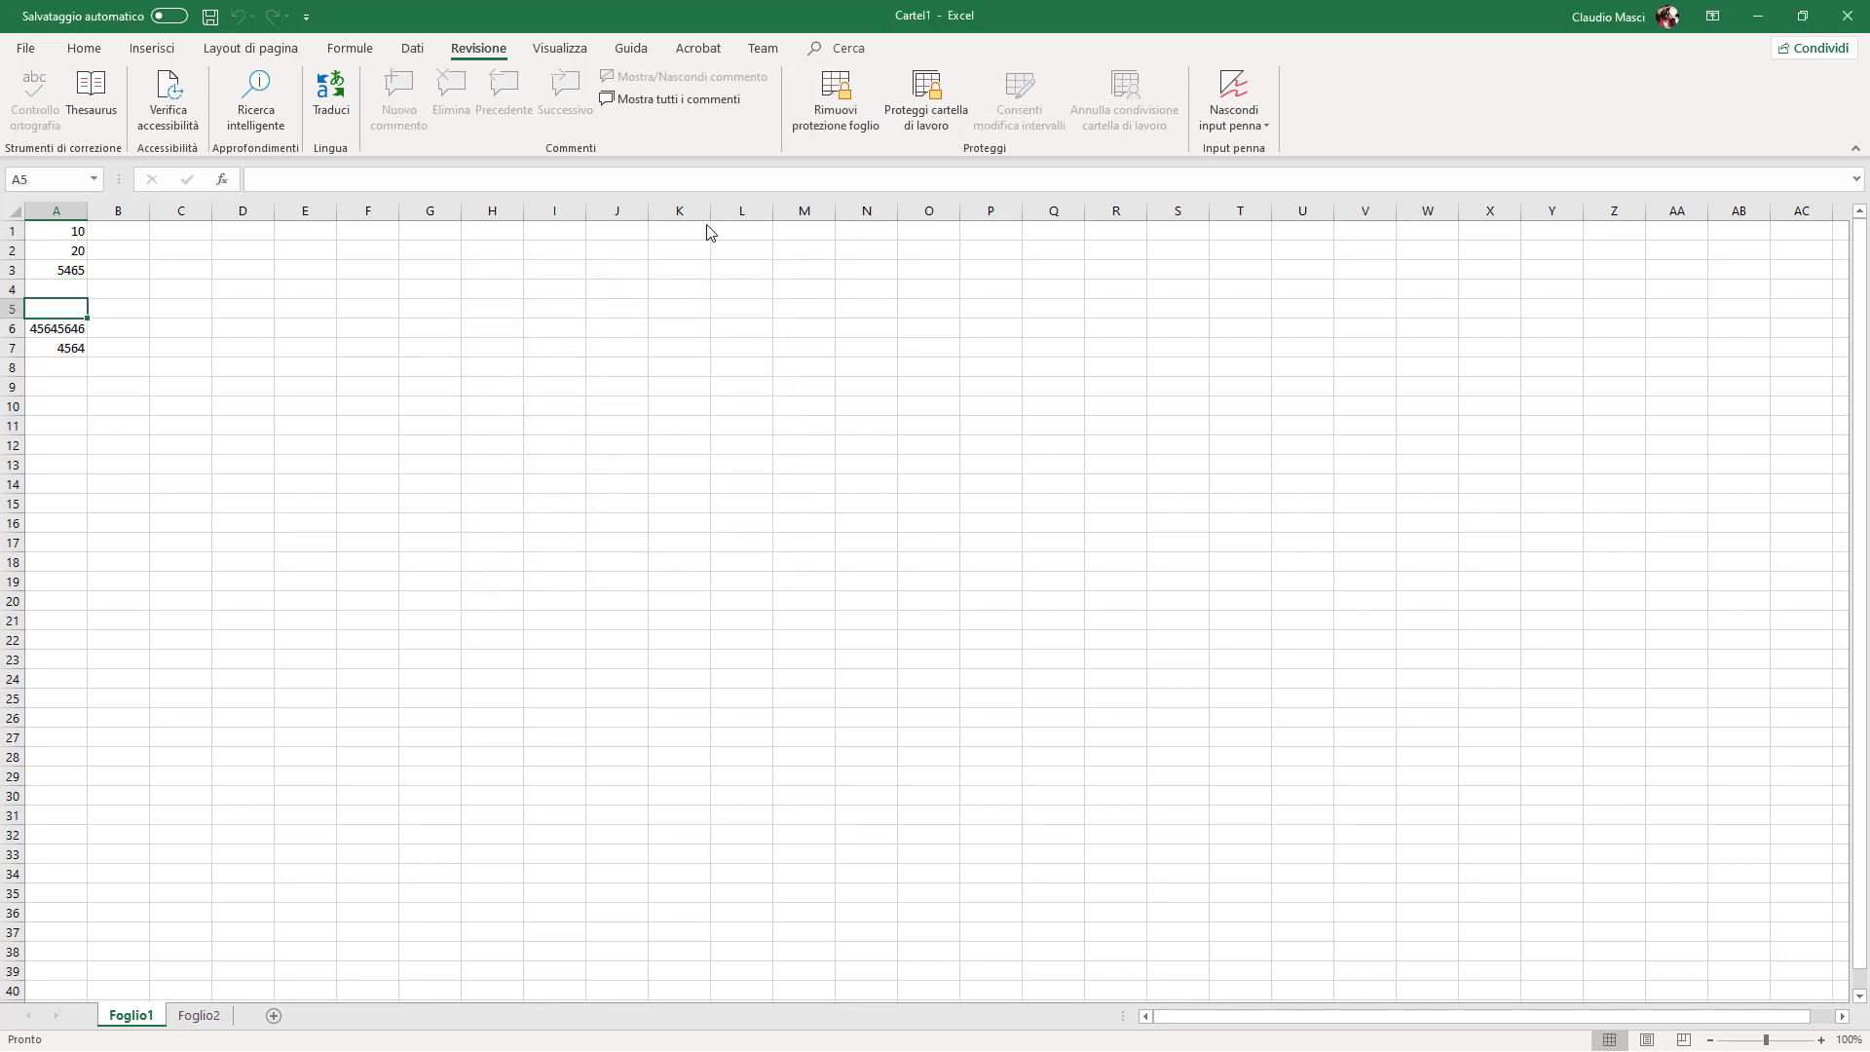
type("456465")
key("Down")
key("Down")
key("Down")
key("Down")
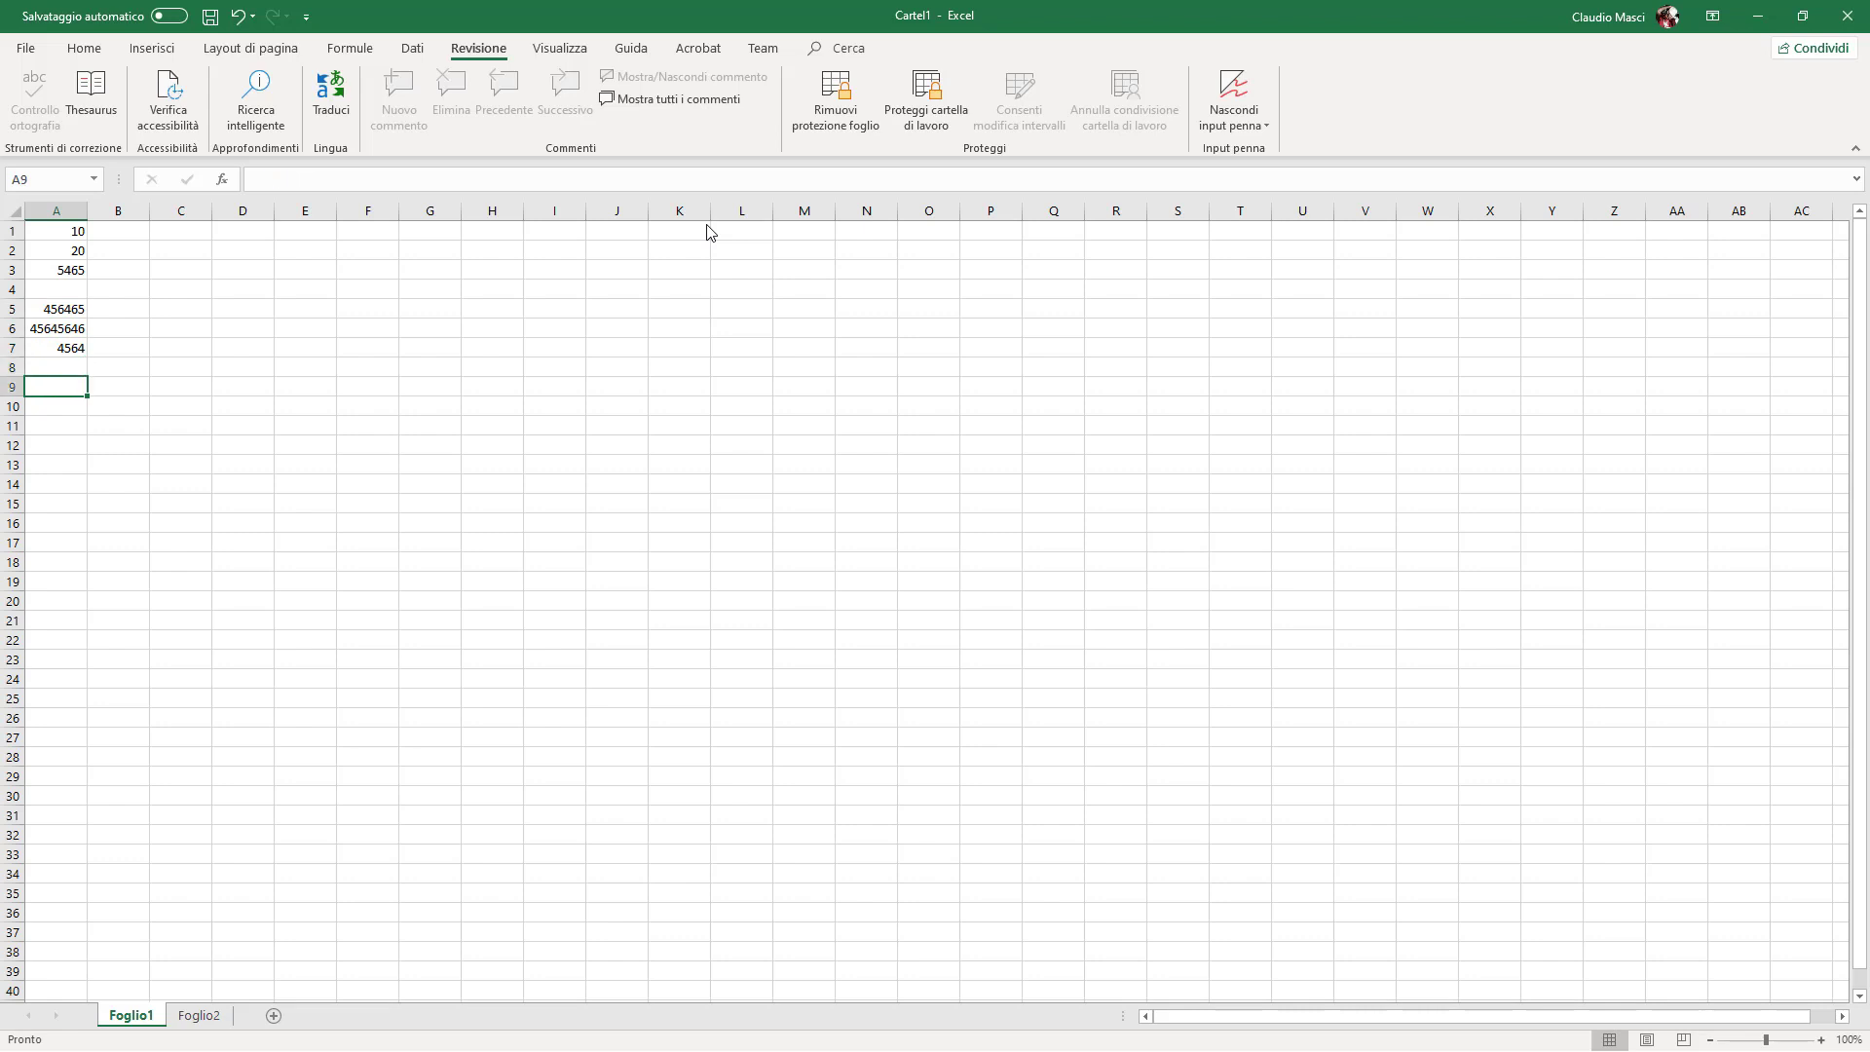
Enter 5 in A9, then check that locked A2 and A3 reject deletion, dismissing each warning.
type("5")
key("Up")
key("Up")
key("Up")
key("Up")
key("Up")
key("Up")
key("Delete")
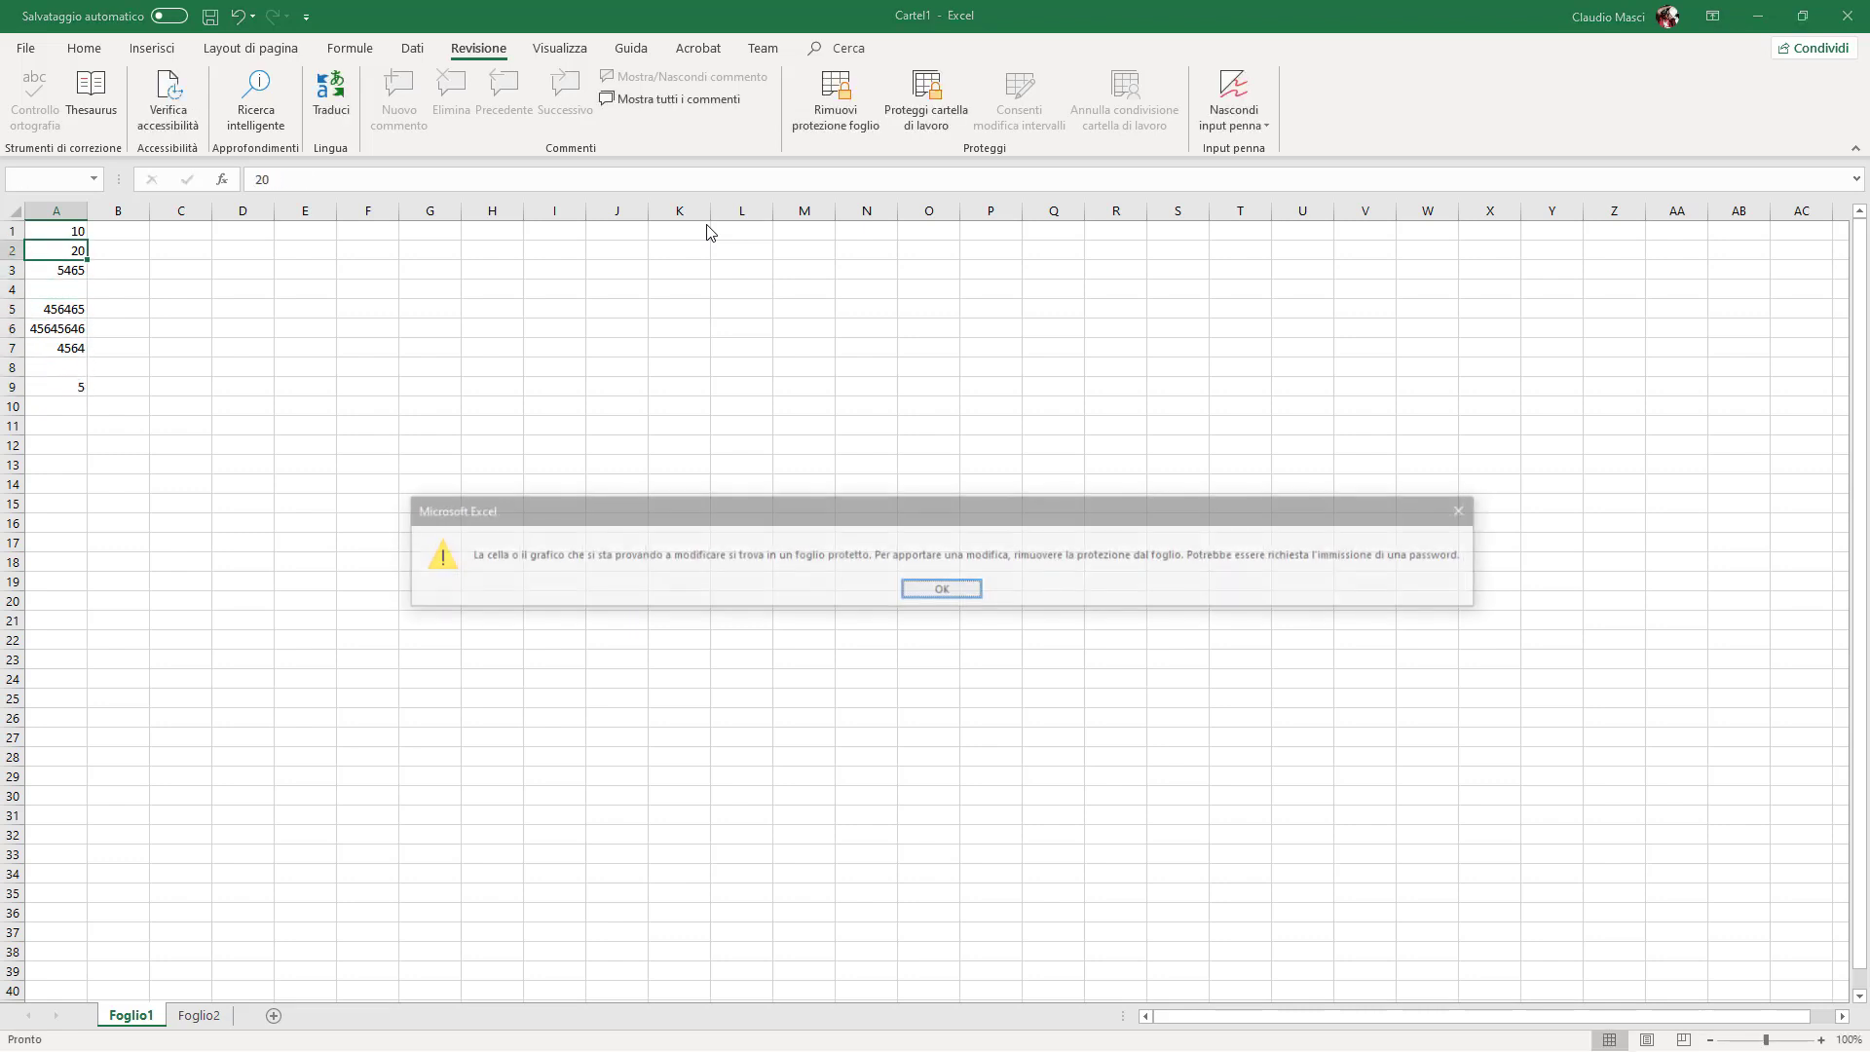
left_click(938, 584)
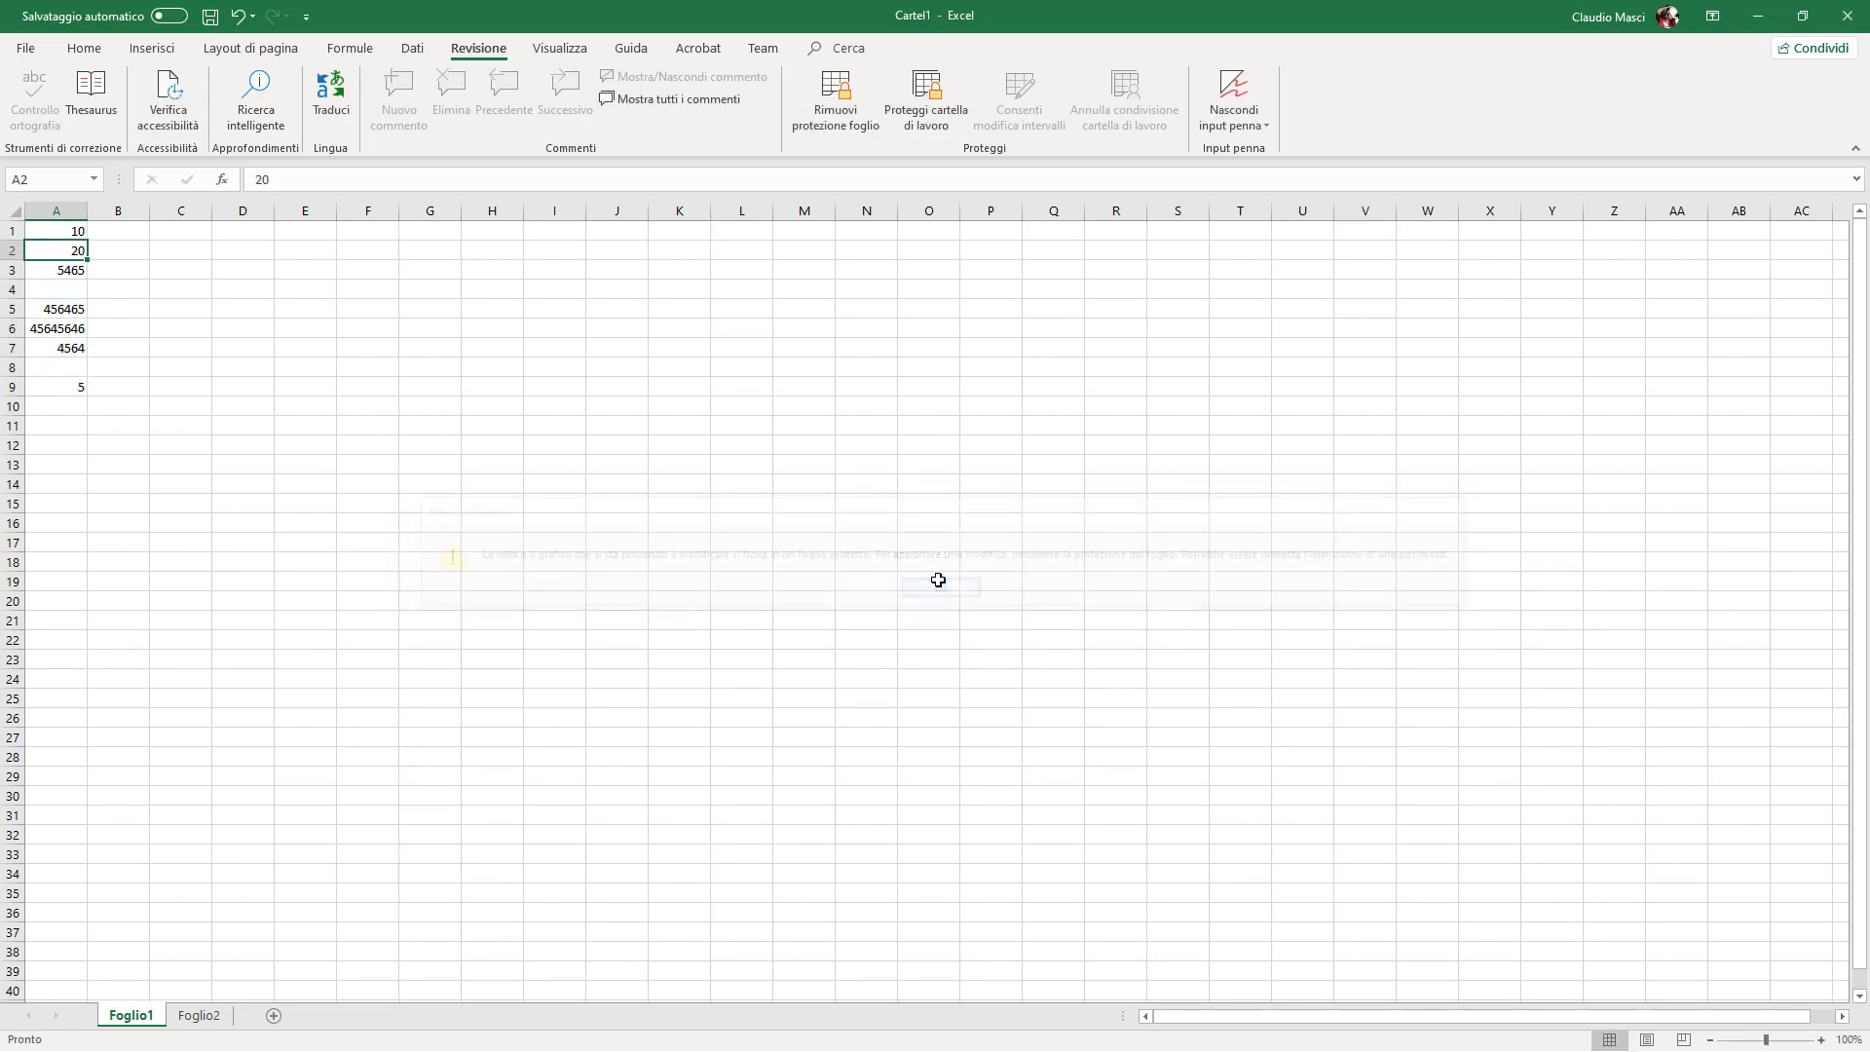
key("Down")
key("Delete")
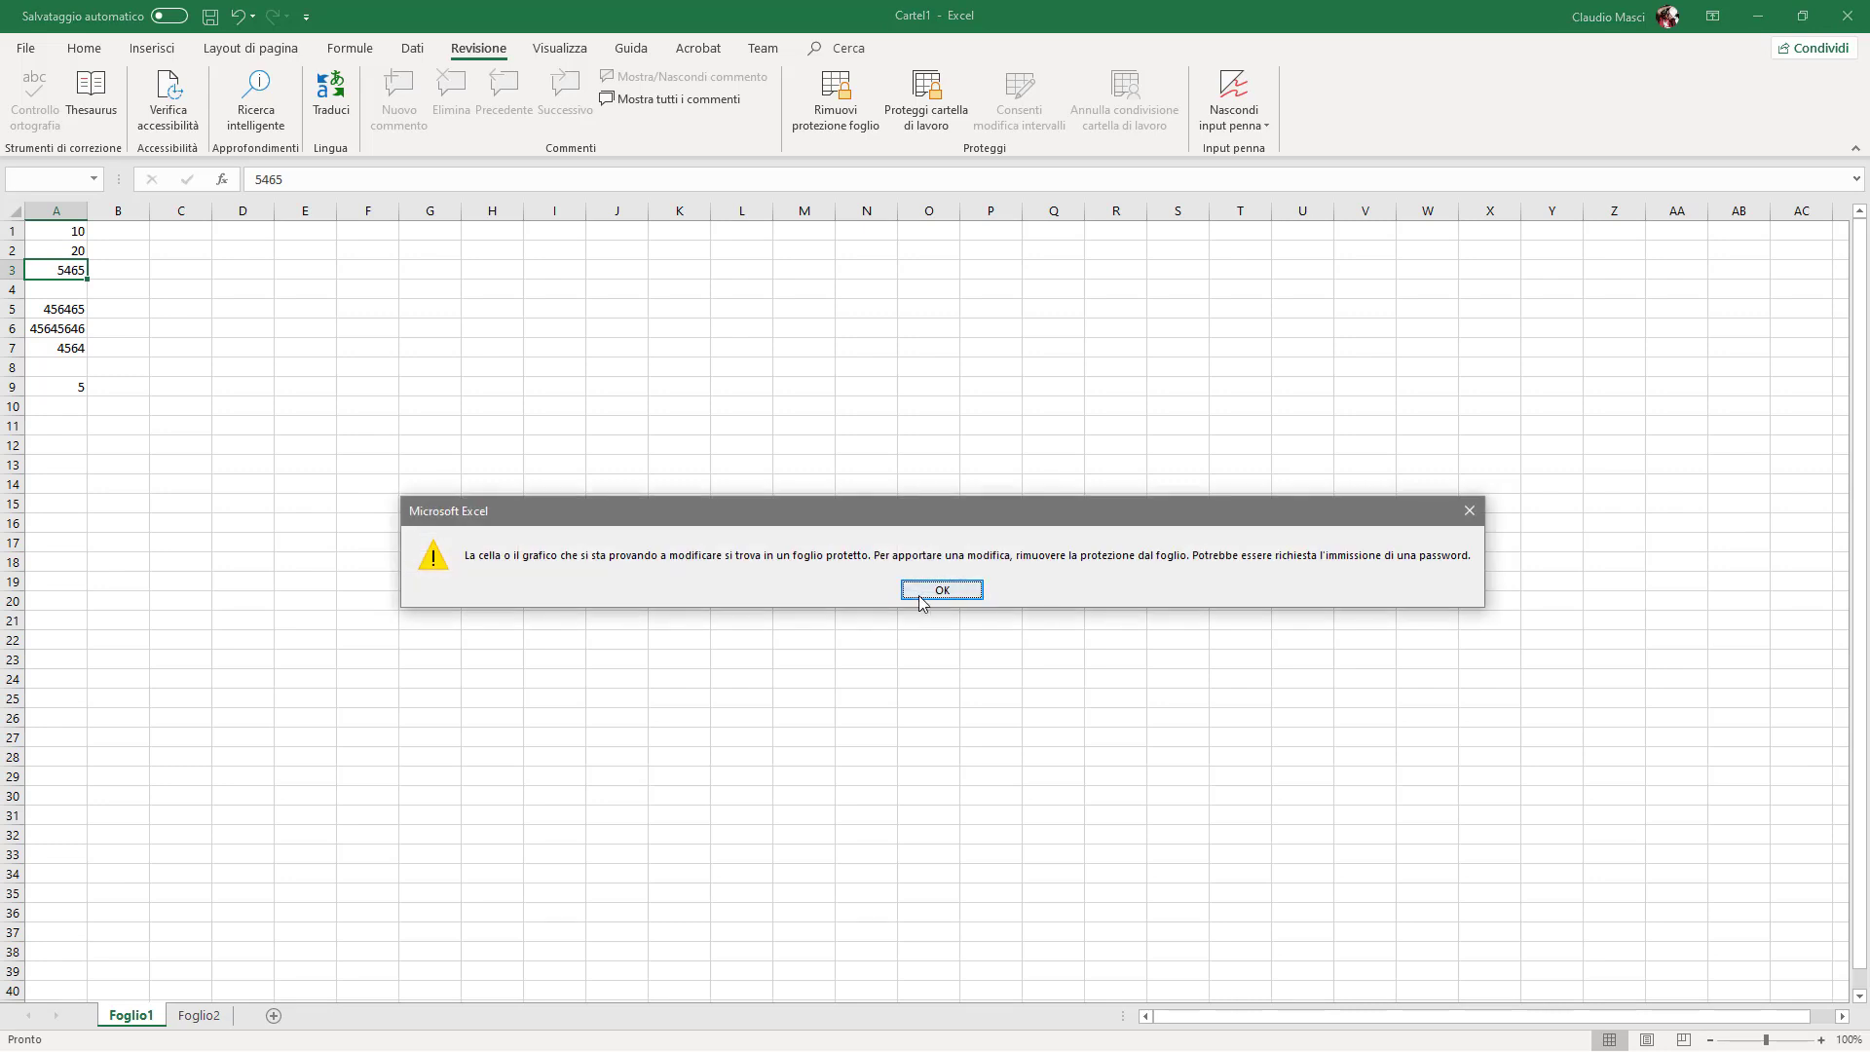
left_click(930, 588)
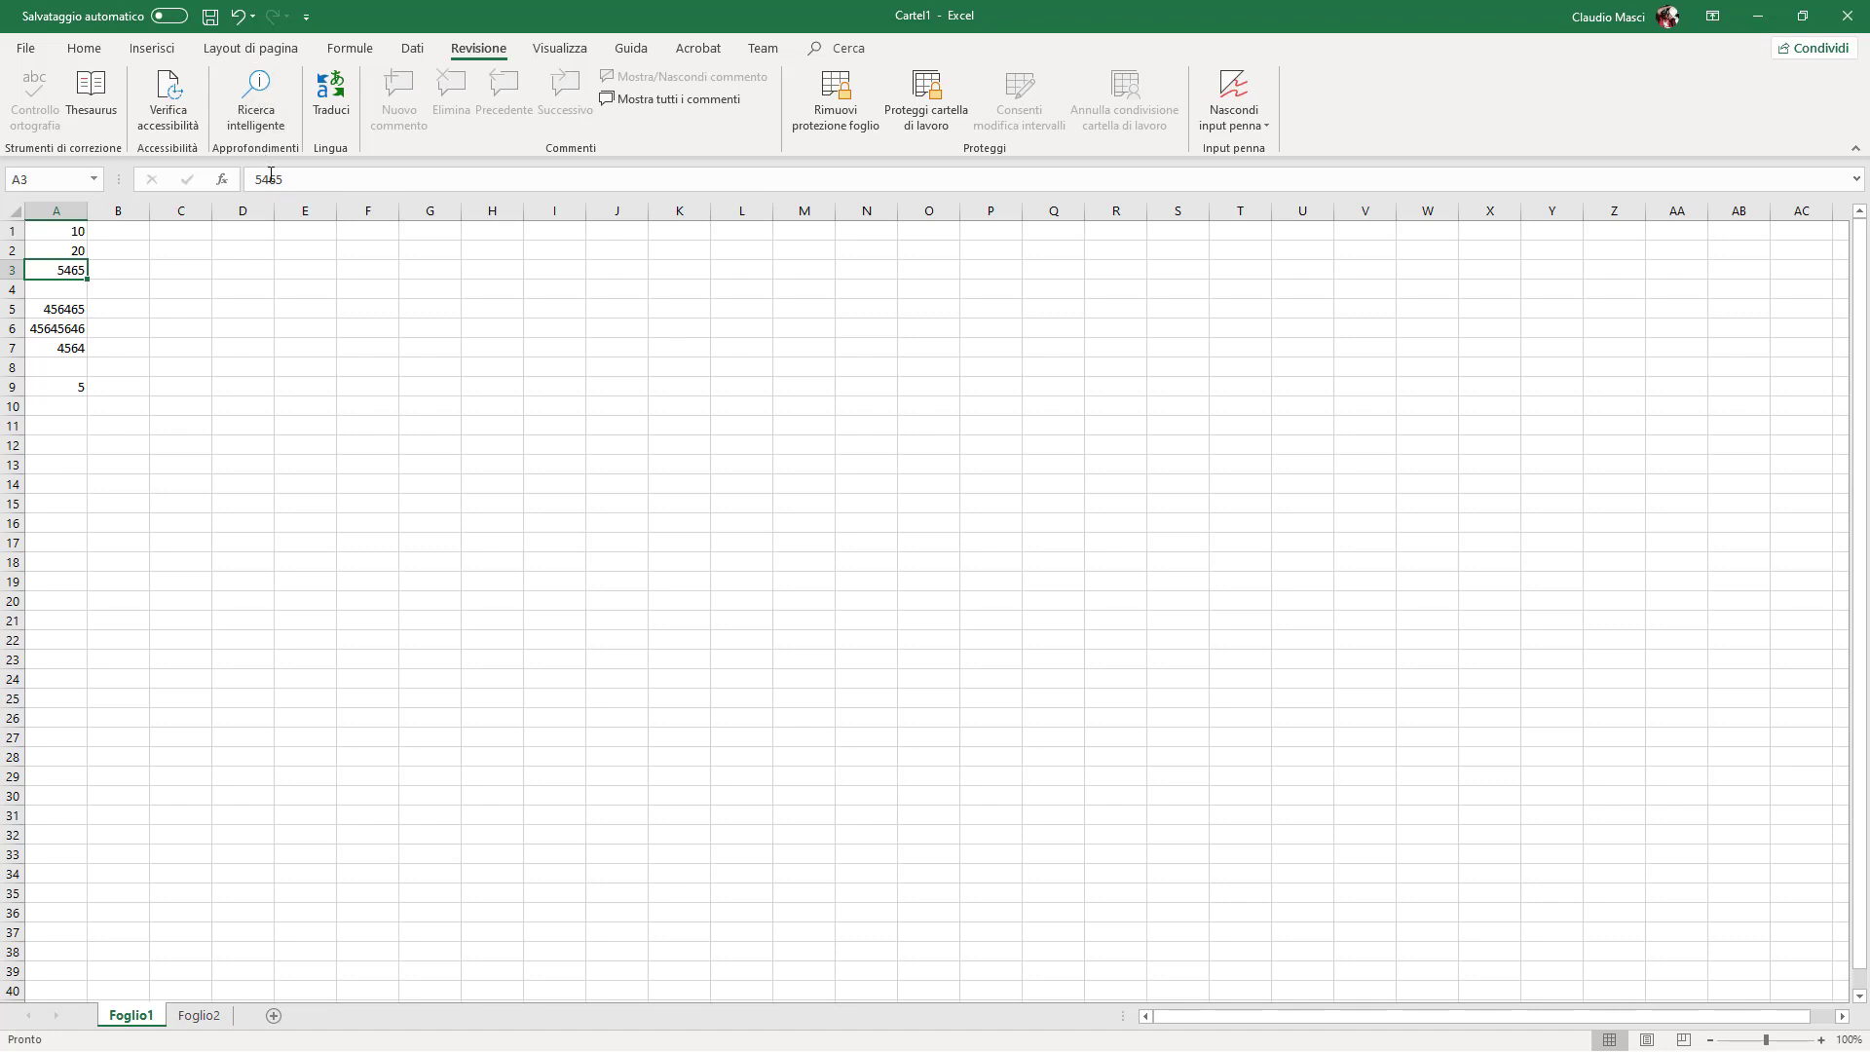
Unprotect the sheet and clear the Bloccata option for cells A1:A3.
left_click(842, 103)
key("Return")
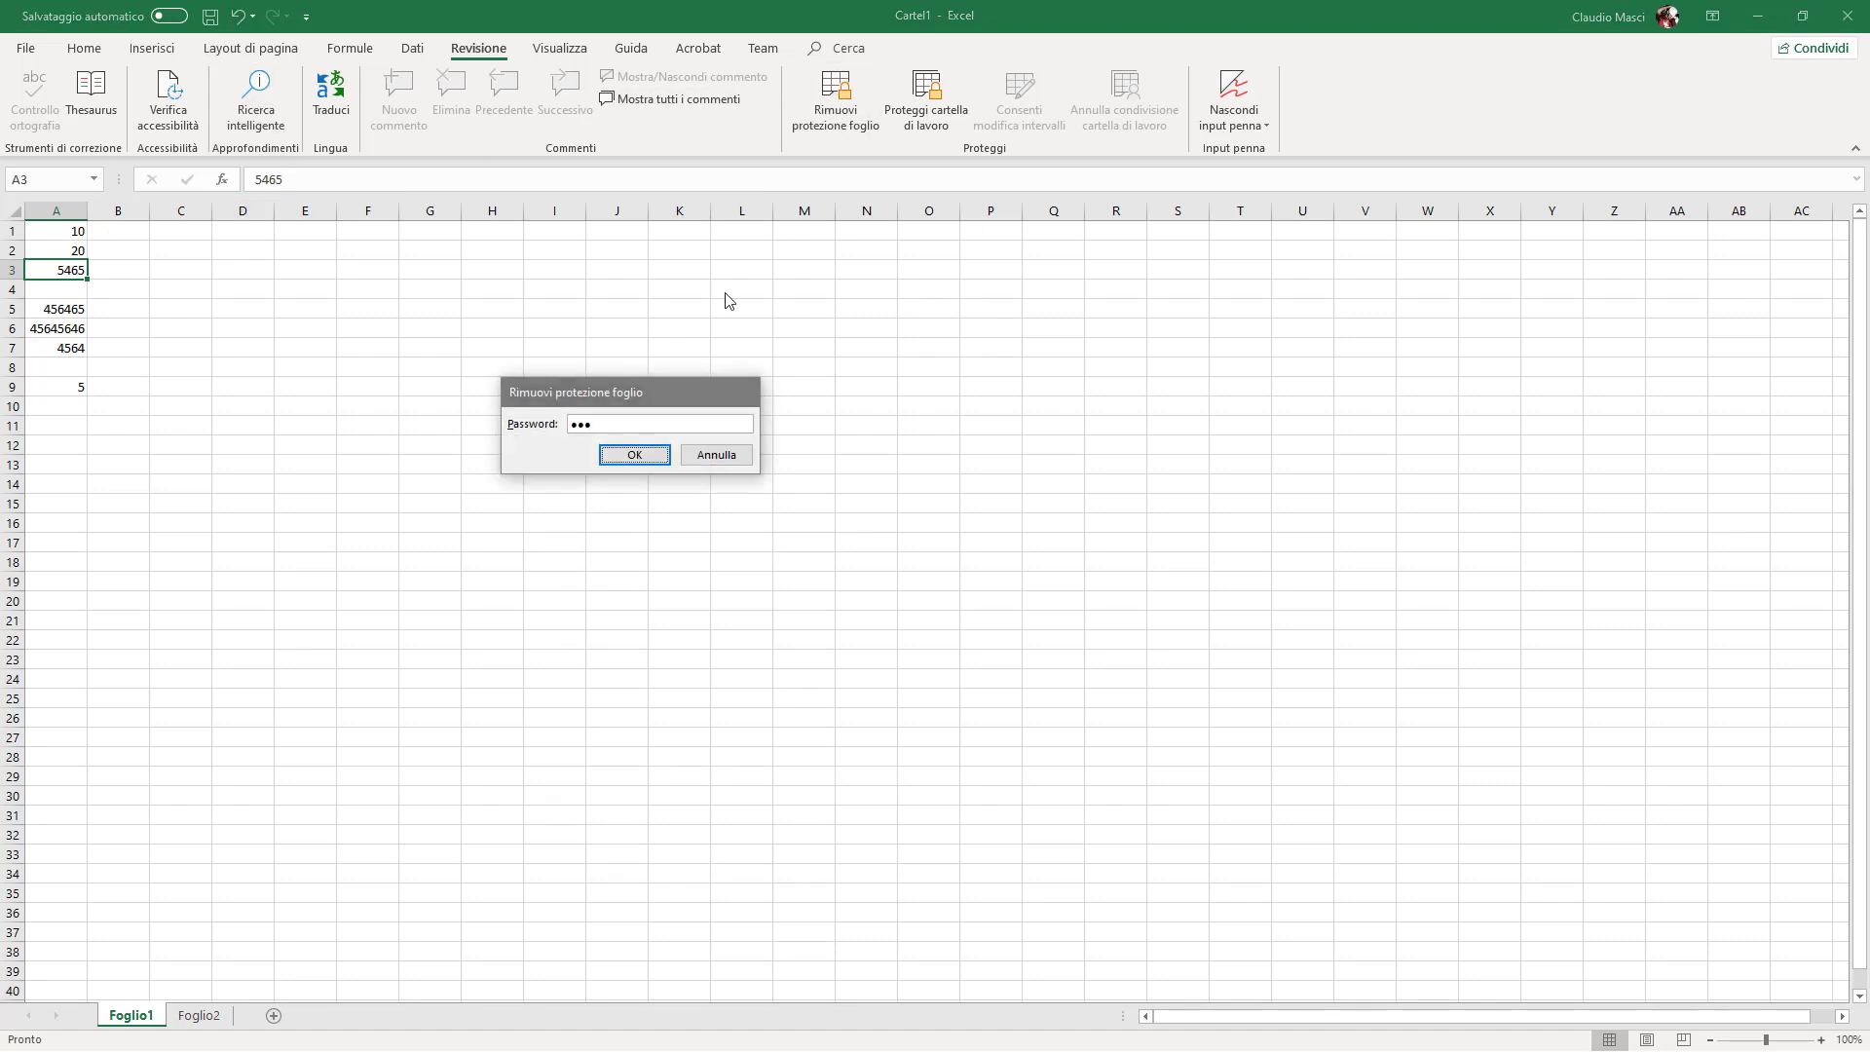
left_click_drag(73, 235, 67, 271)
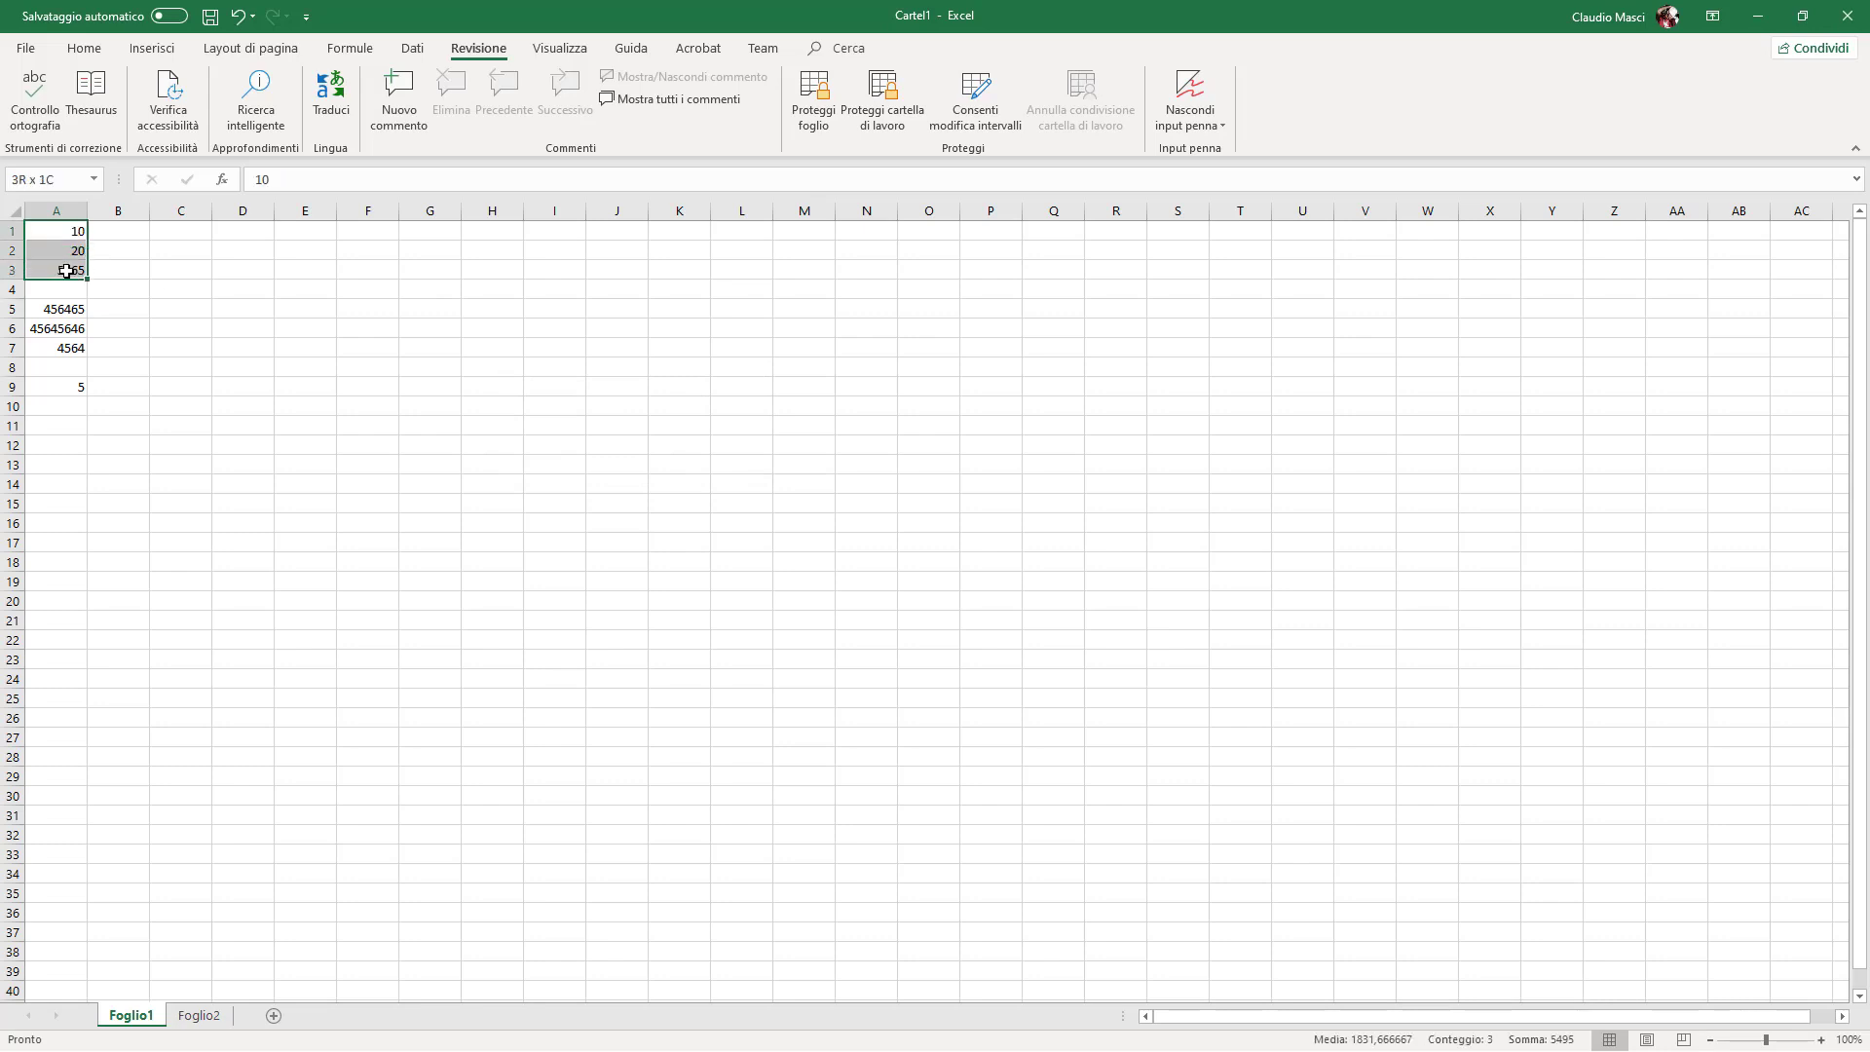
right_click(69, 270)
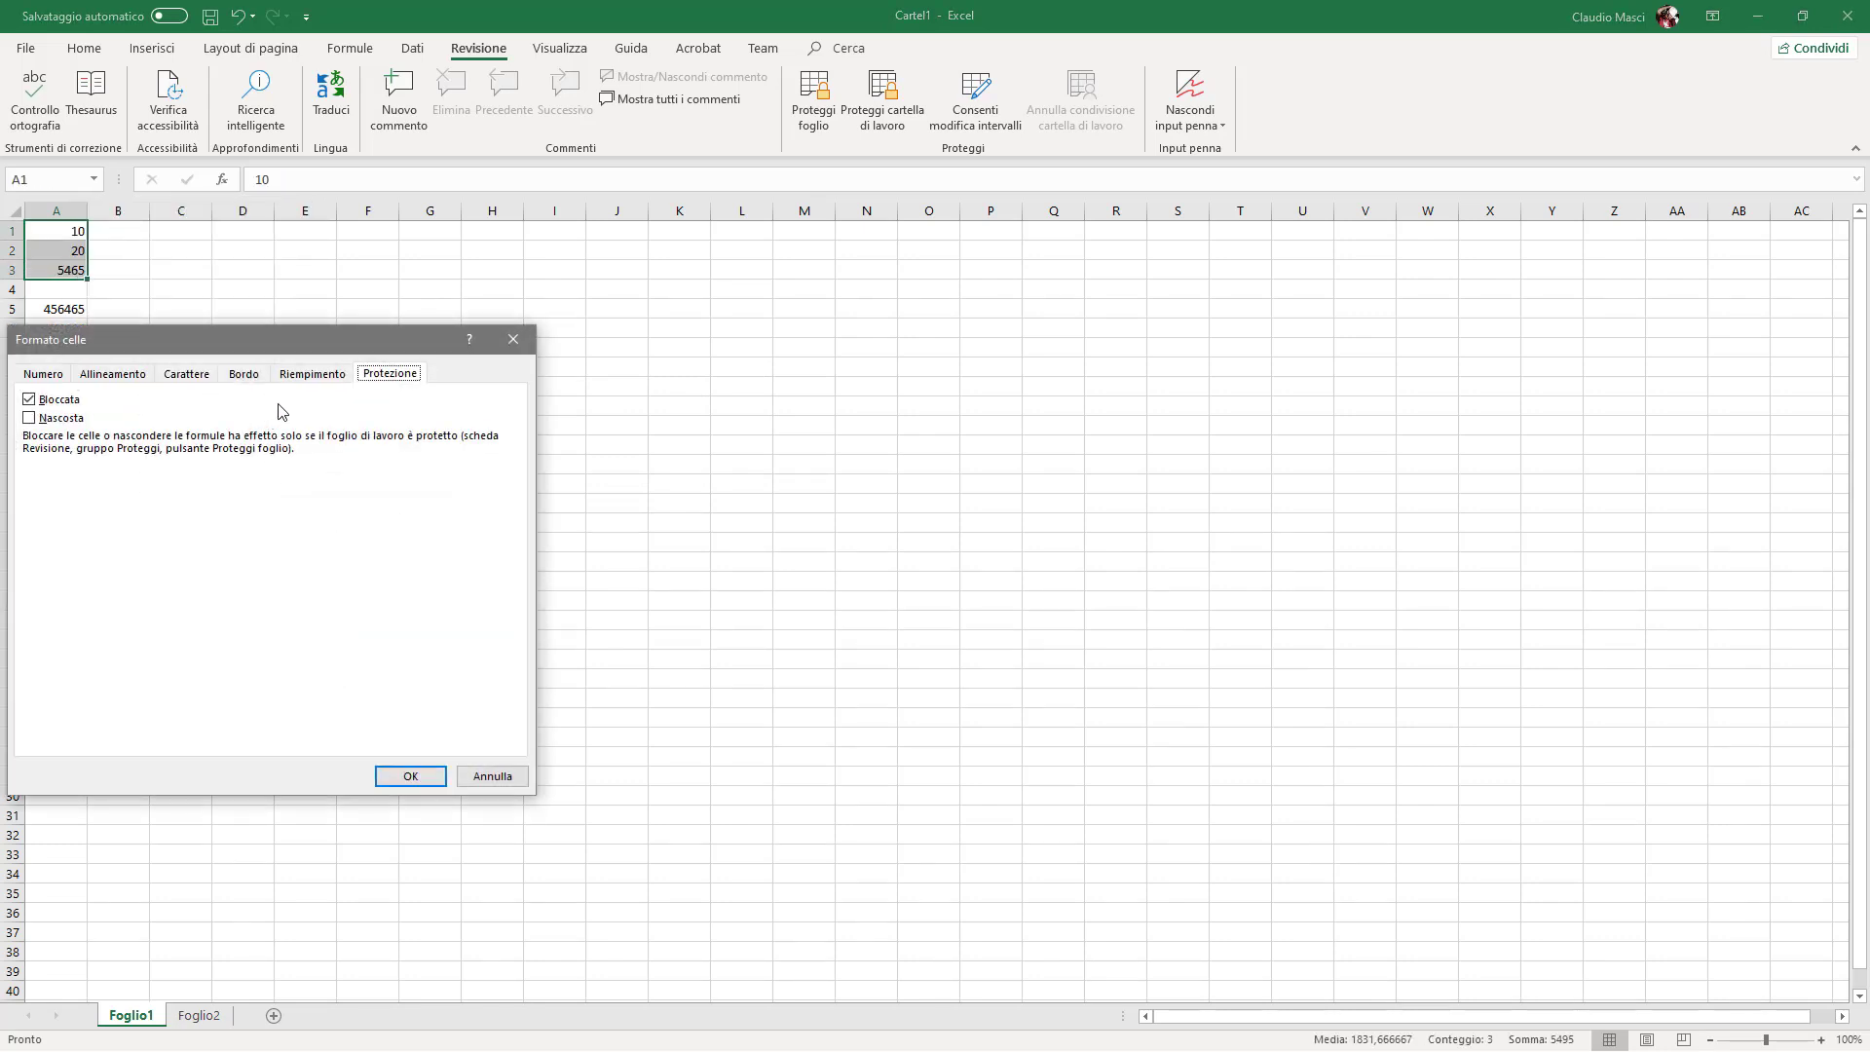
left_click(28, 399)
left_click_drag(133, 345, 320, 333)
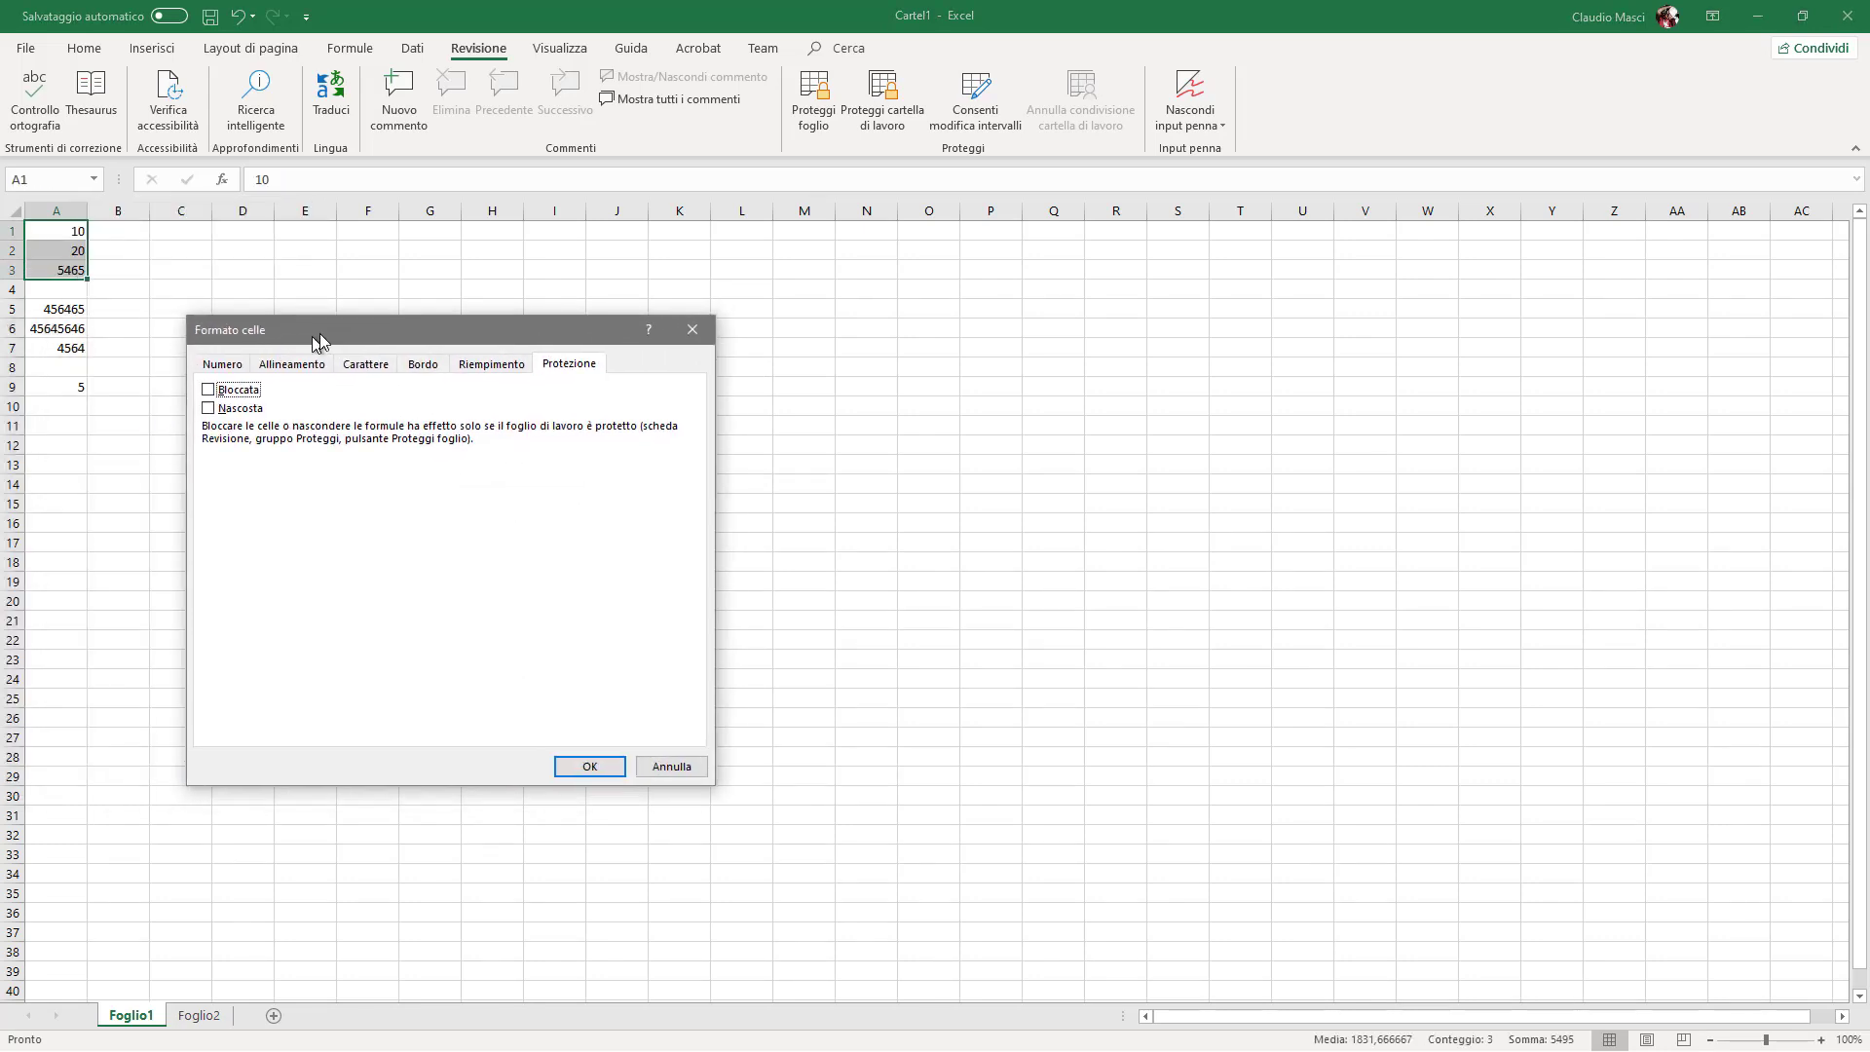
left_click(597, 764)
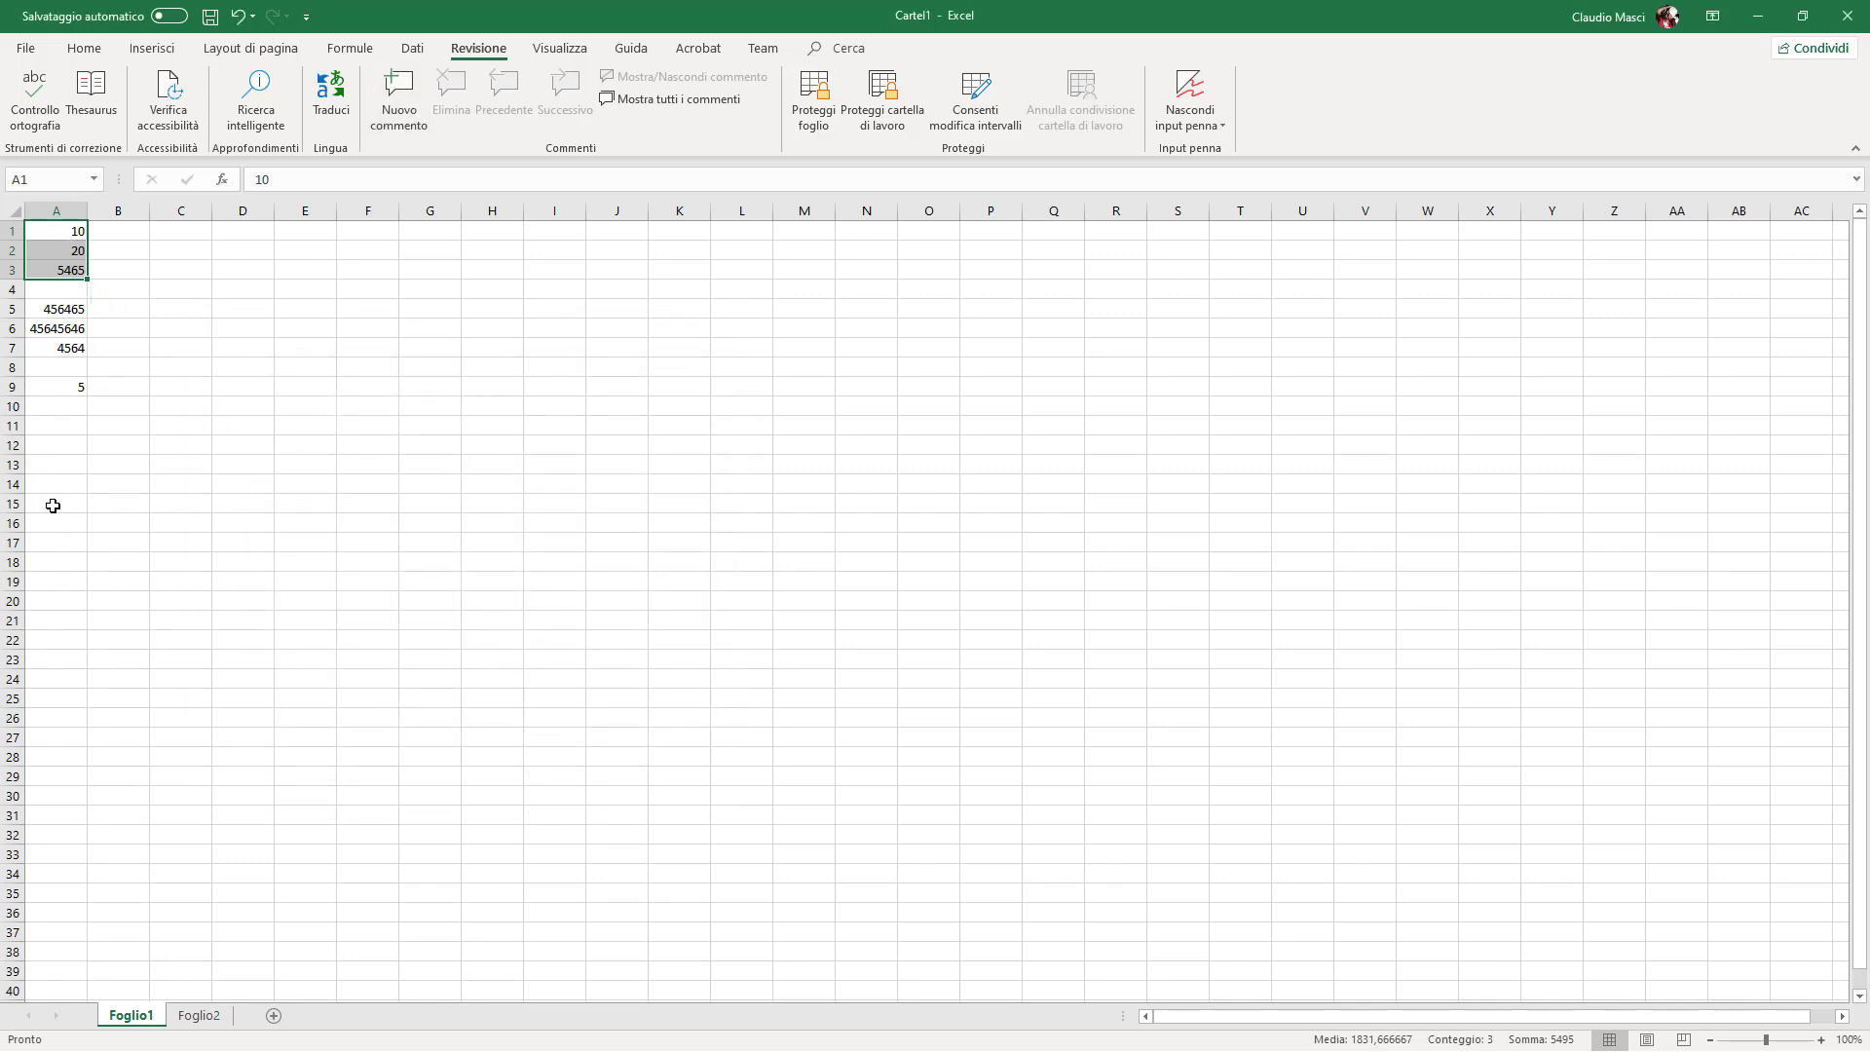
Mark all of column A as Bloccata, then open Proteggi foglio.
left_click(57, 197)
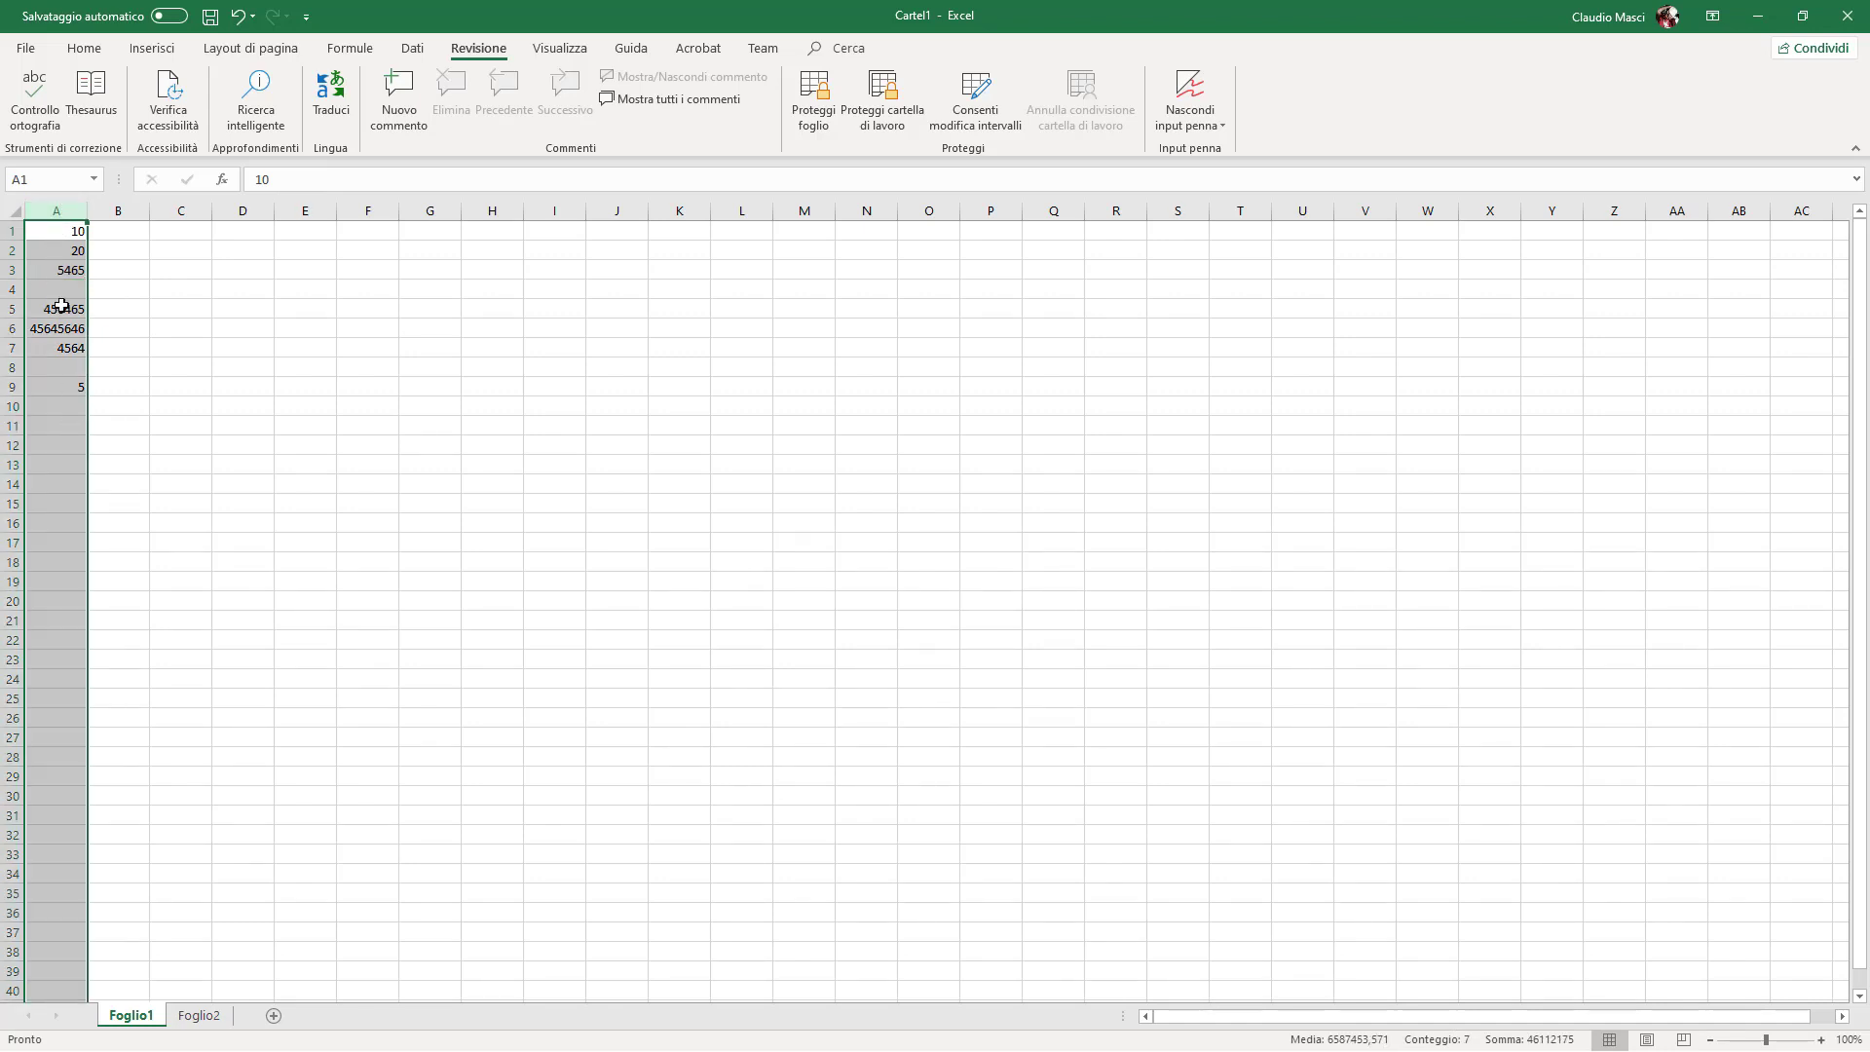
right_click(58, 286)
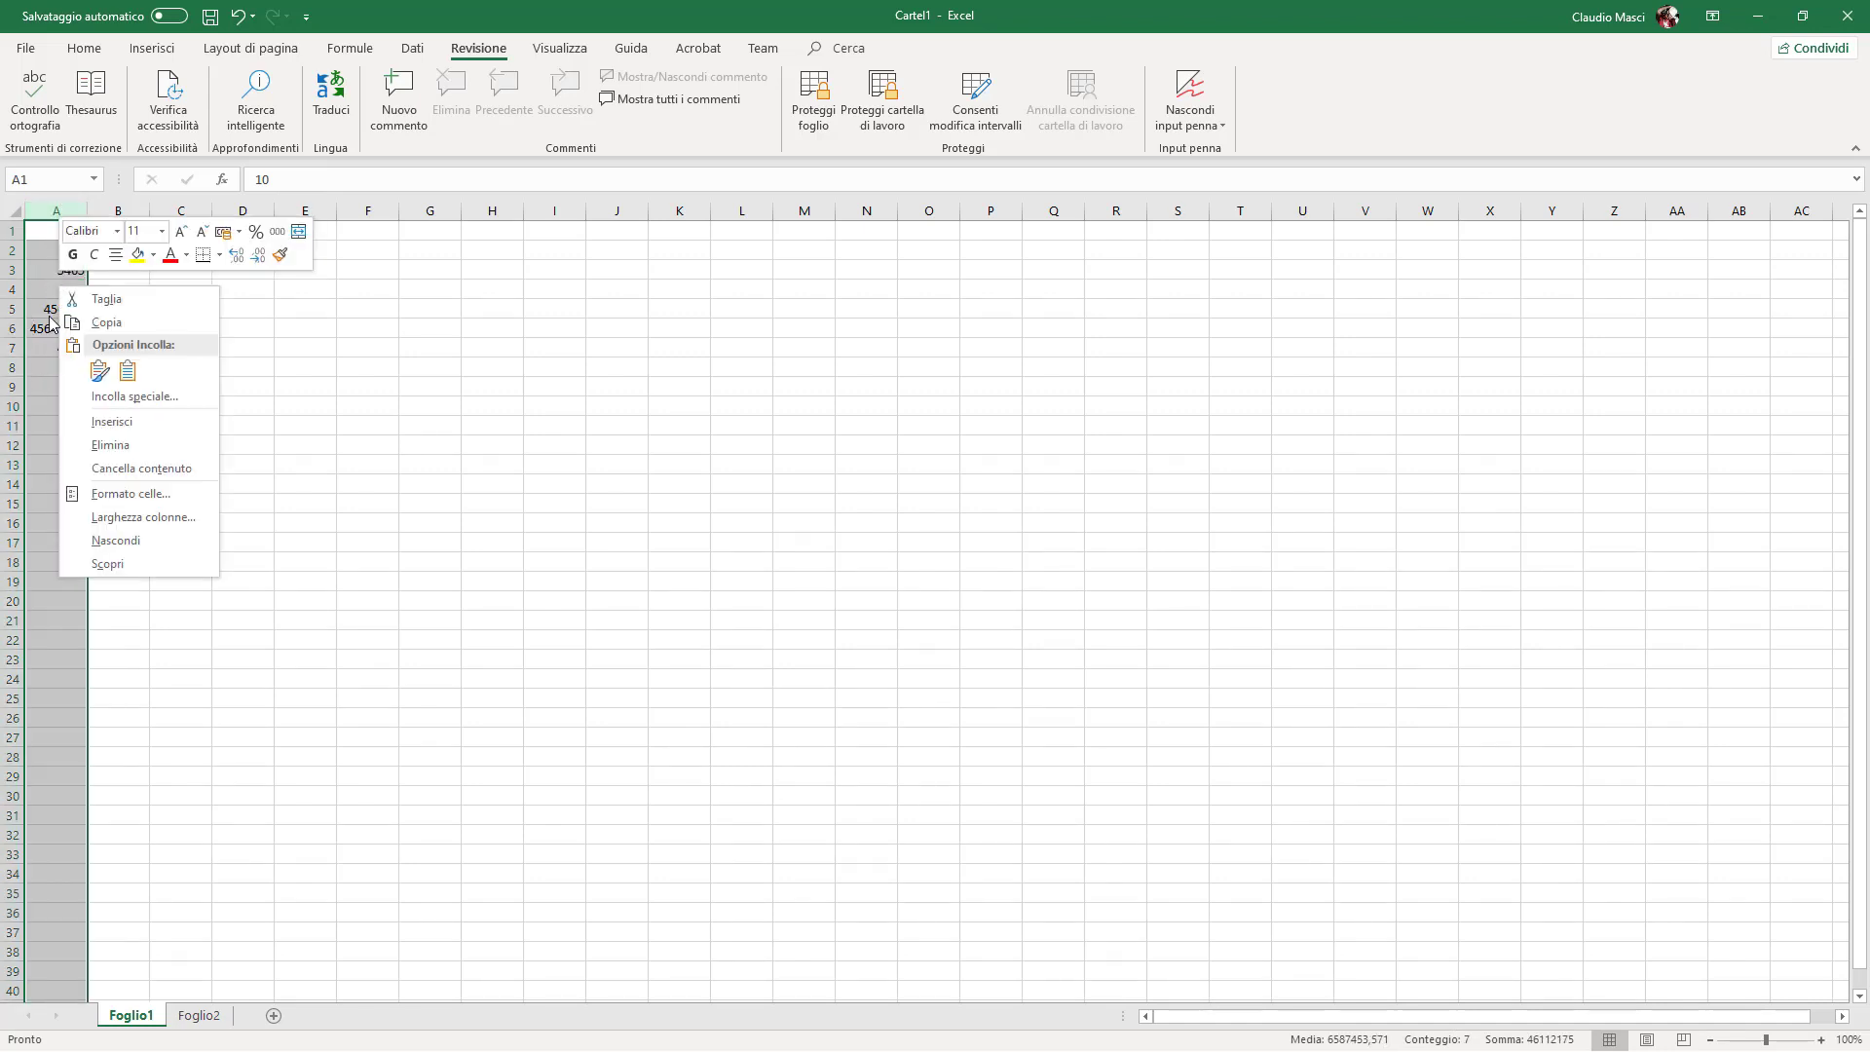
left_click(141, 495)
left_click_drag(320, 259, 447, 281)
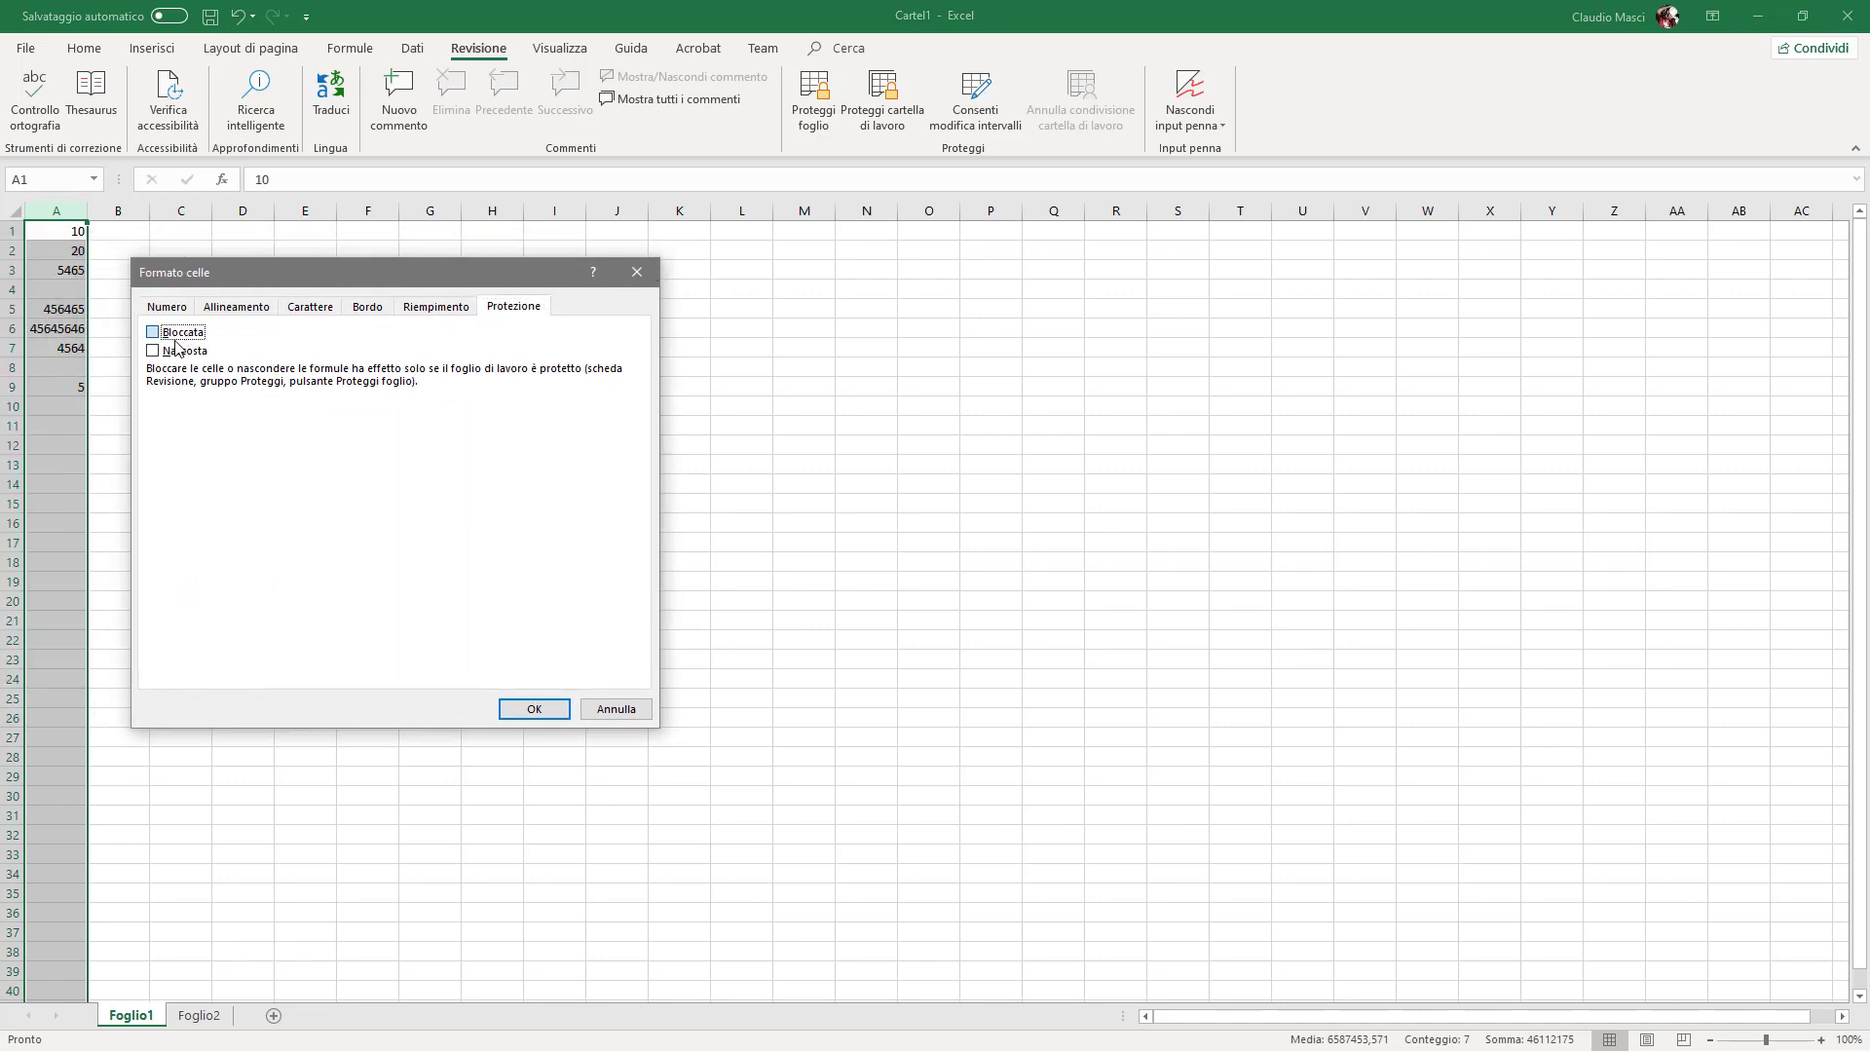
left_click(503, 714)
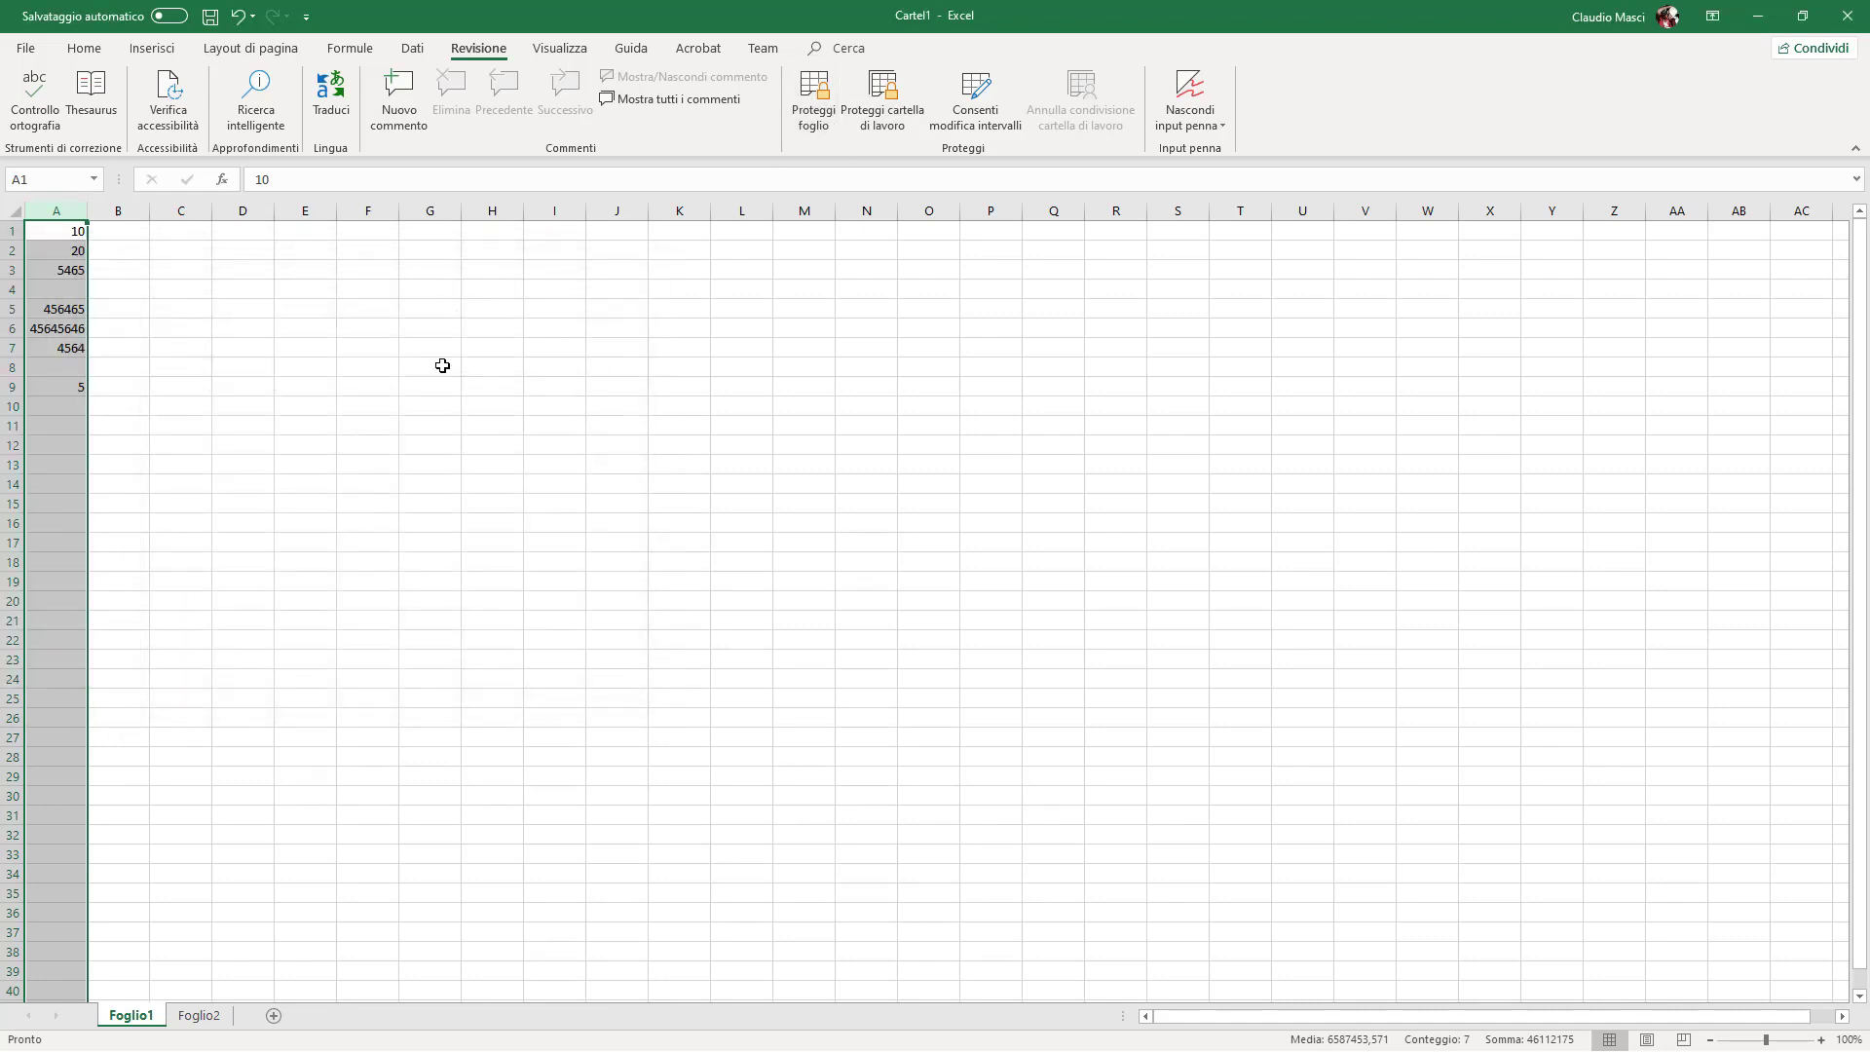
left_click(298, 362)
left_click(813, 98)
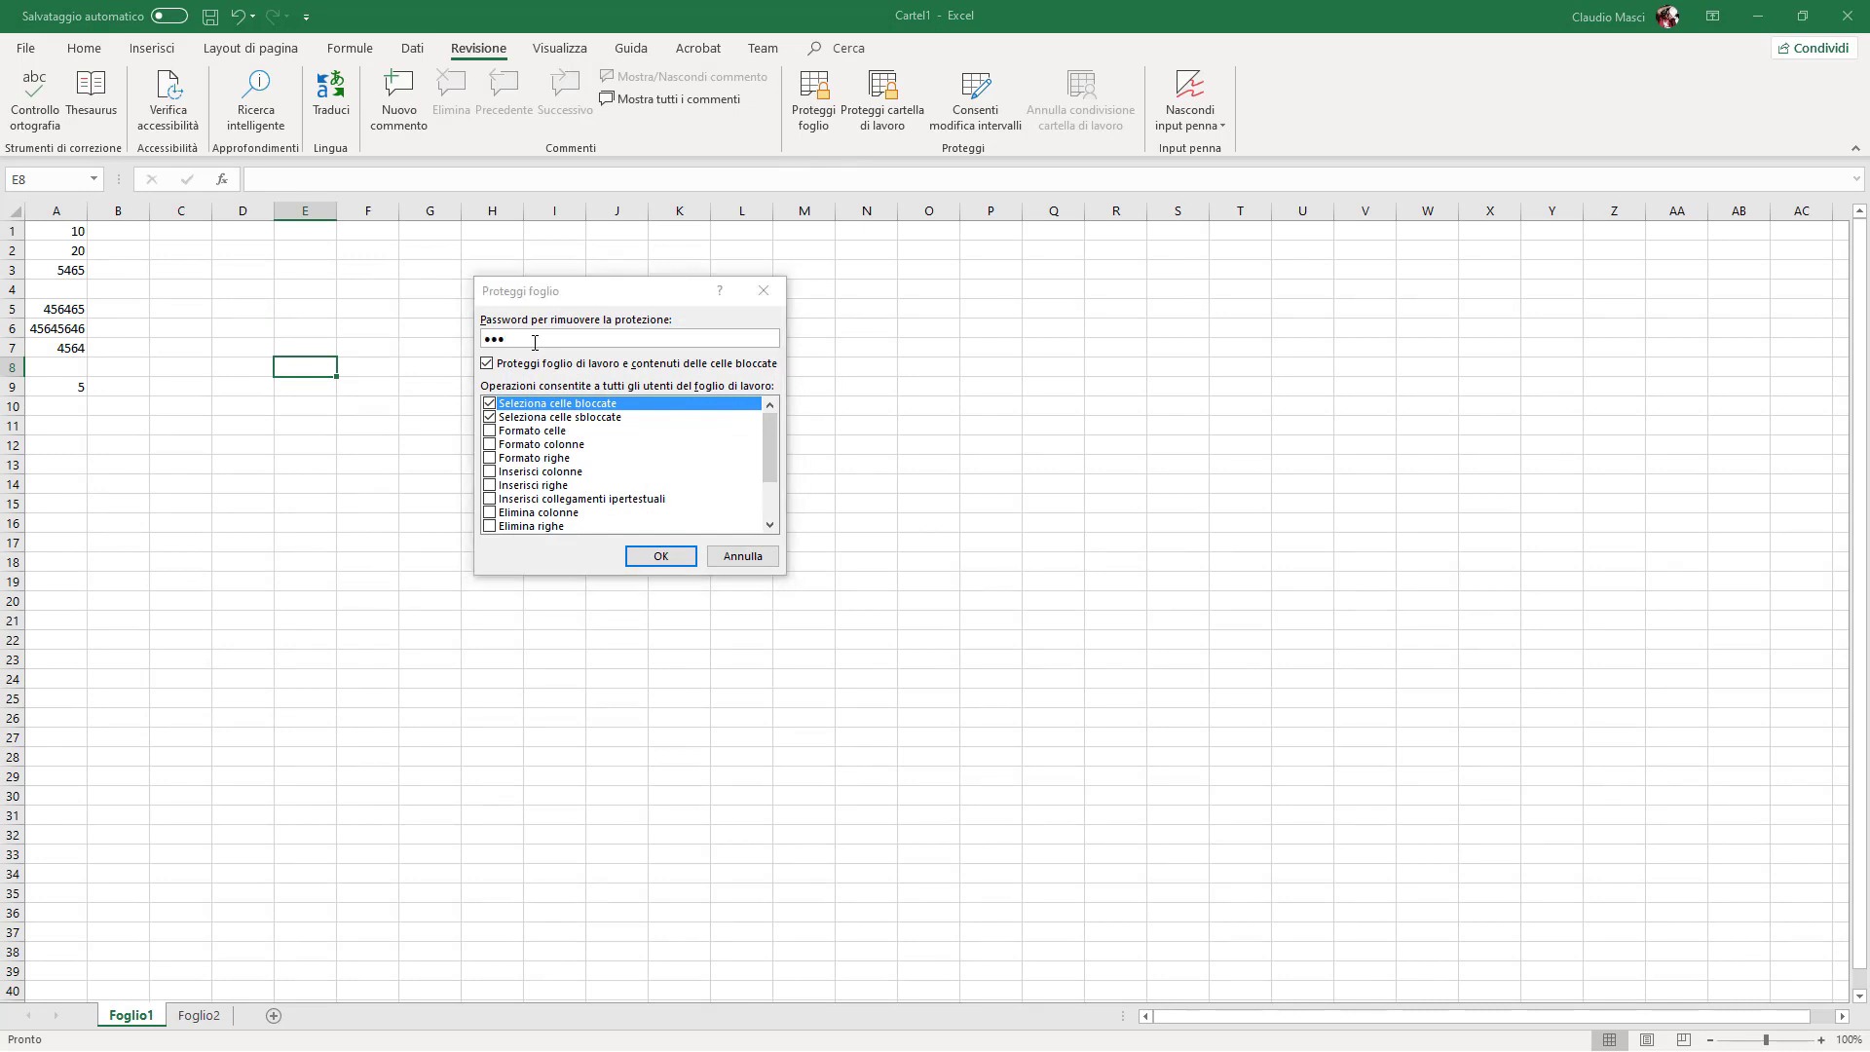
Protect the sheet with a password and confirm it.
key("Return")
type("1")
key("Return")
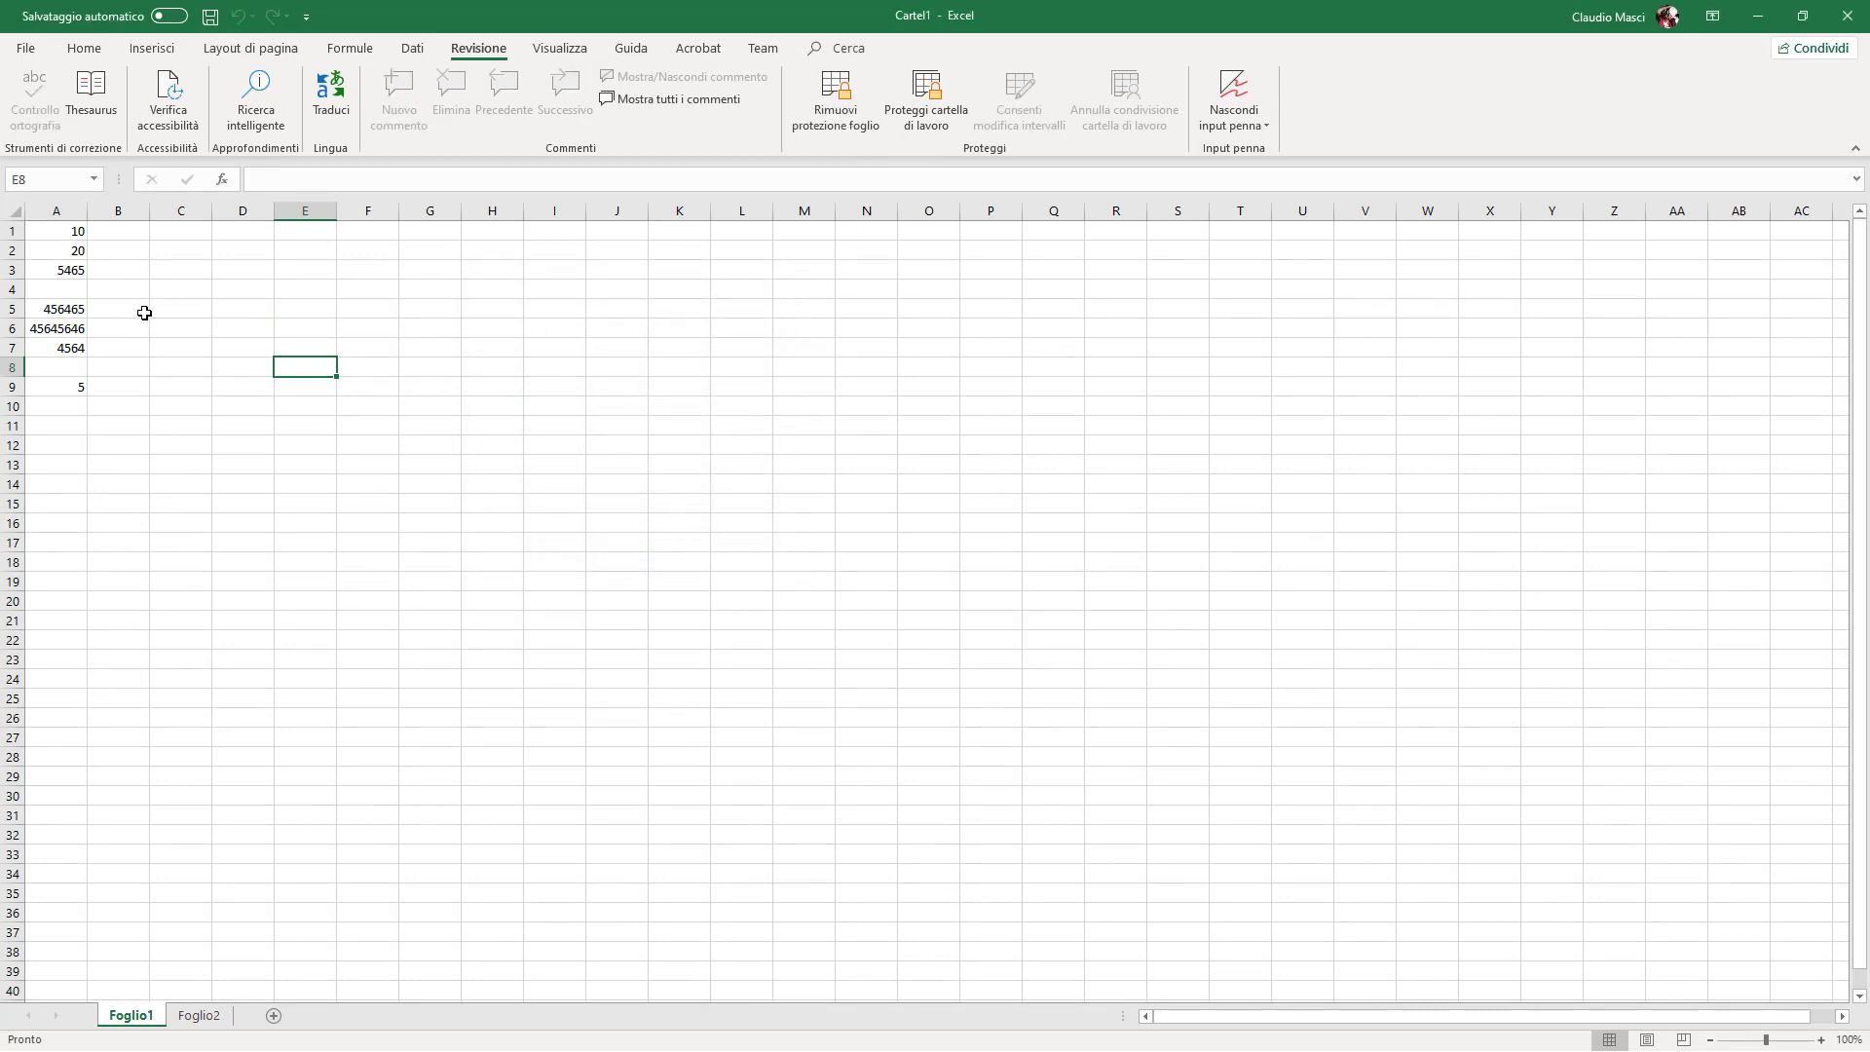
Enter 465456 in B5, 564 in B6, 6 in D7, and 5 in F7 and F11.
left_click(144, 312)
type("465456")
key("Return")
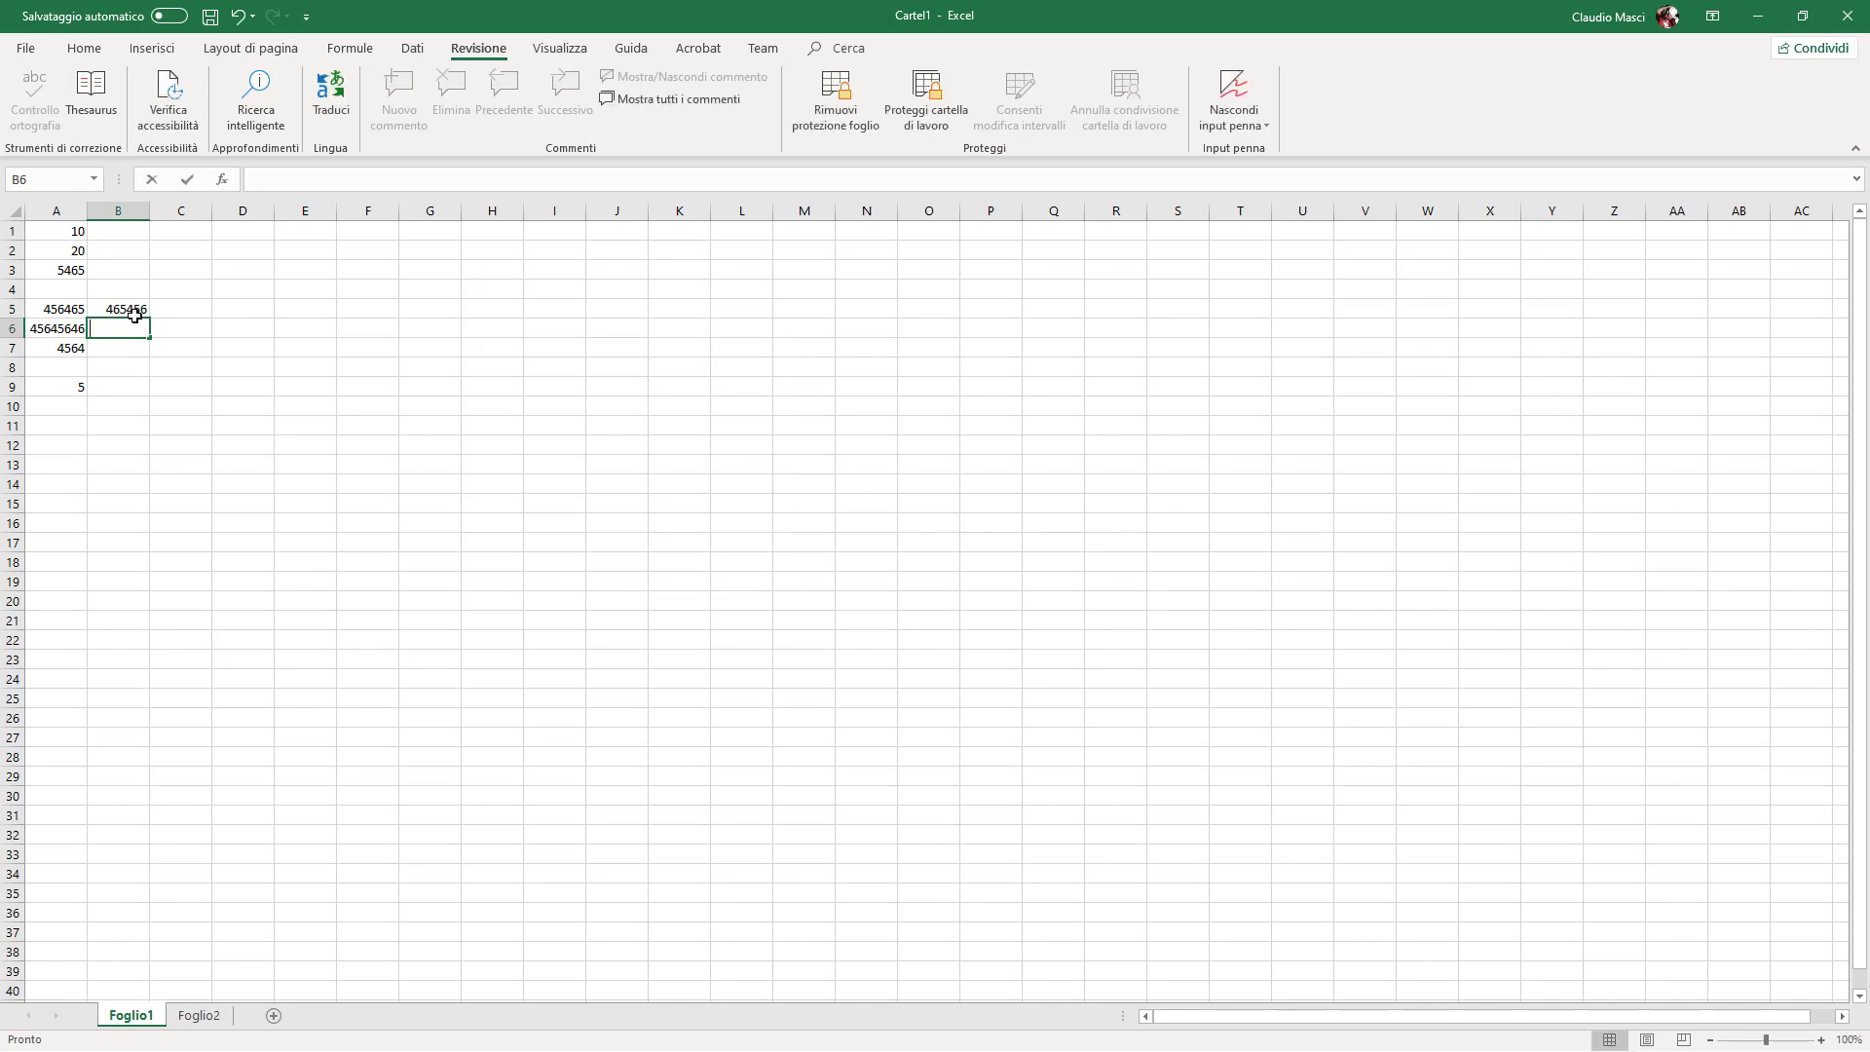
type("564")
key("Return")
key("Right")
key("Right")
type("6")
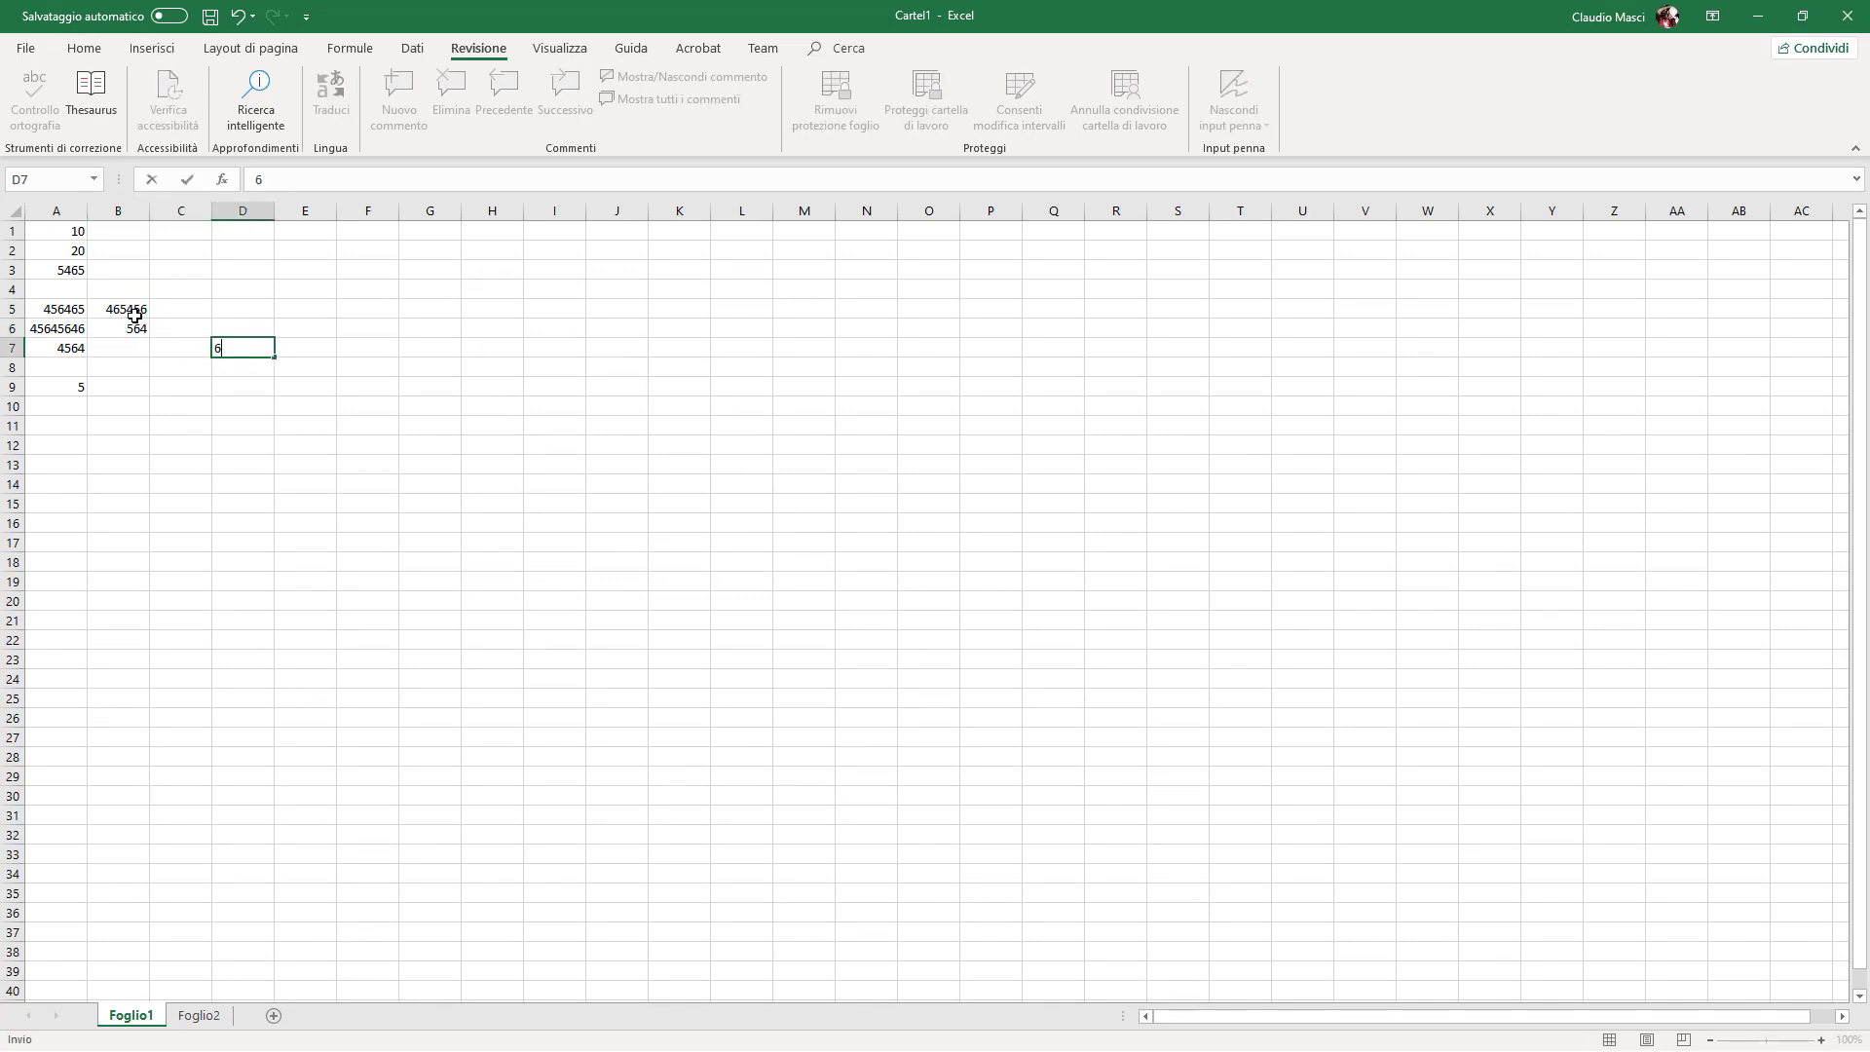
key("Right")
key("Right")
type("5")
key("Return")
key("Down")
key("Down")
key("Down")
type("5")
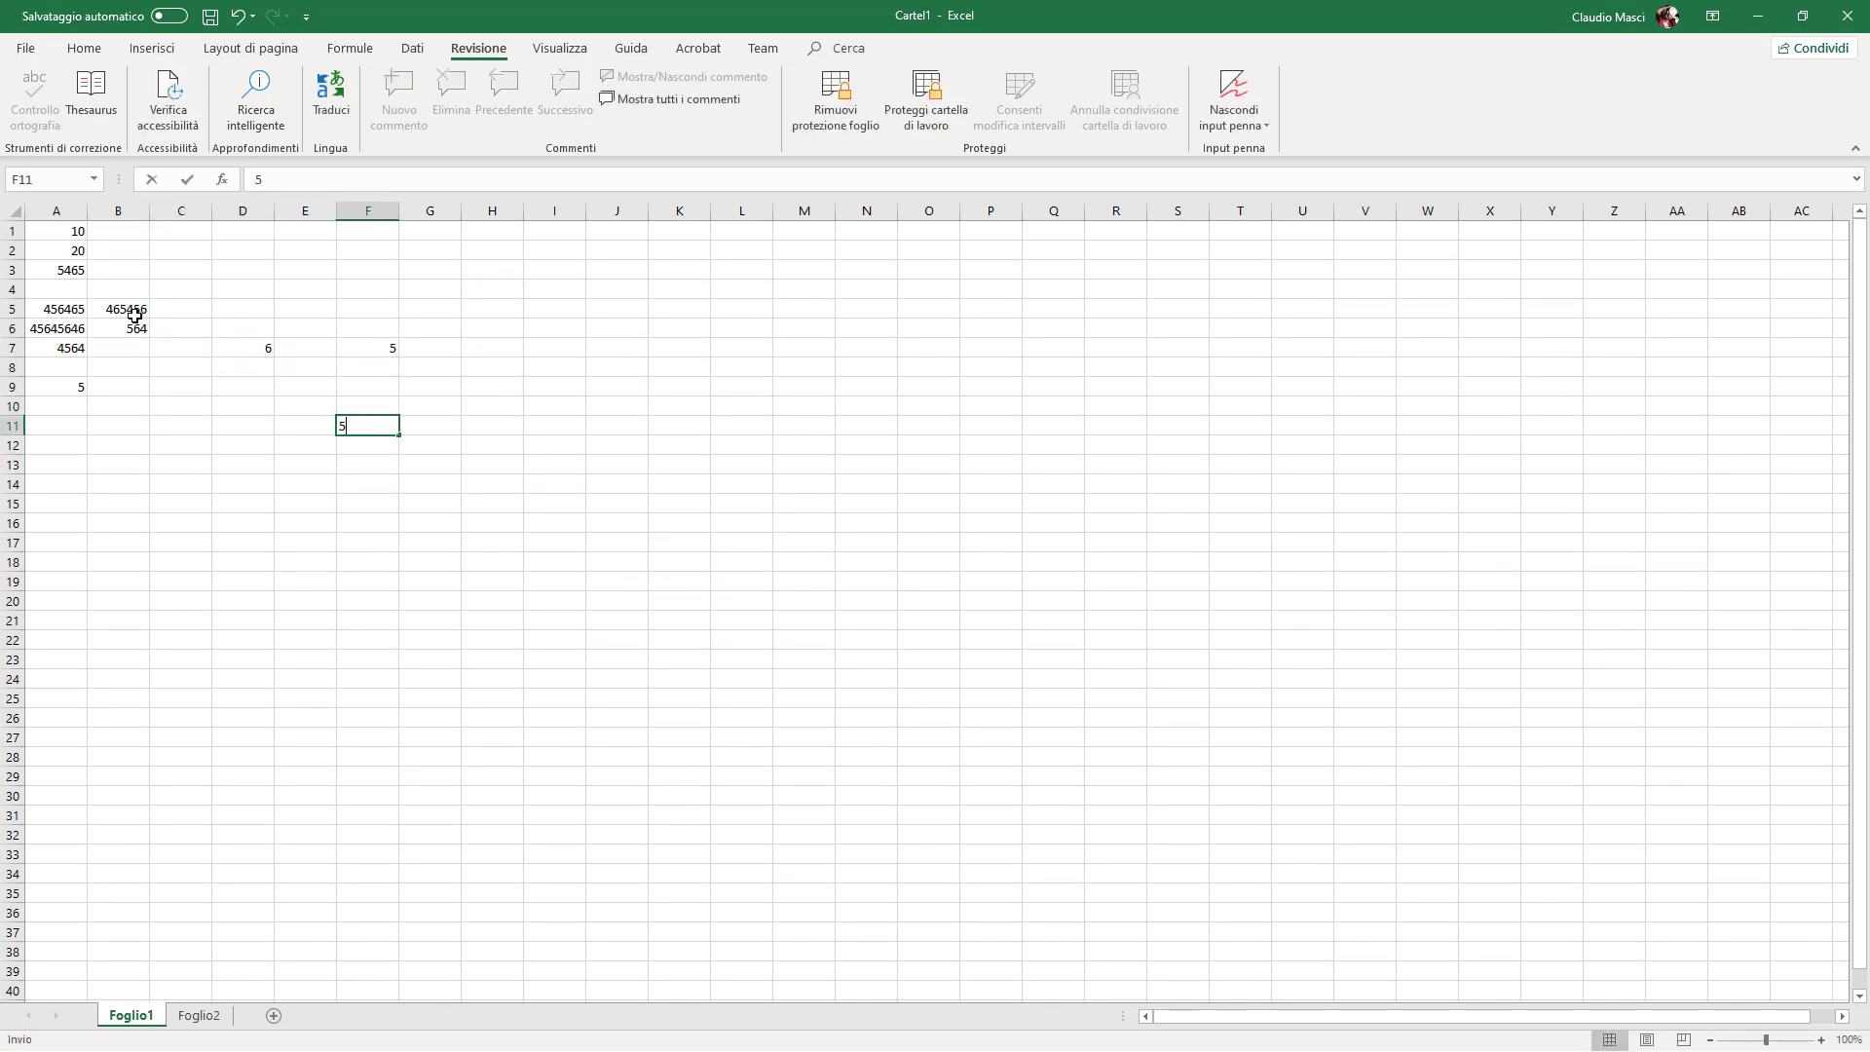
key("Left")
key("Left")
key("Left")
key("Left")
key("Left")
Confirm locked cell A11 refuses input, then begin removing the sheet protection.
type("5")
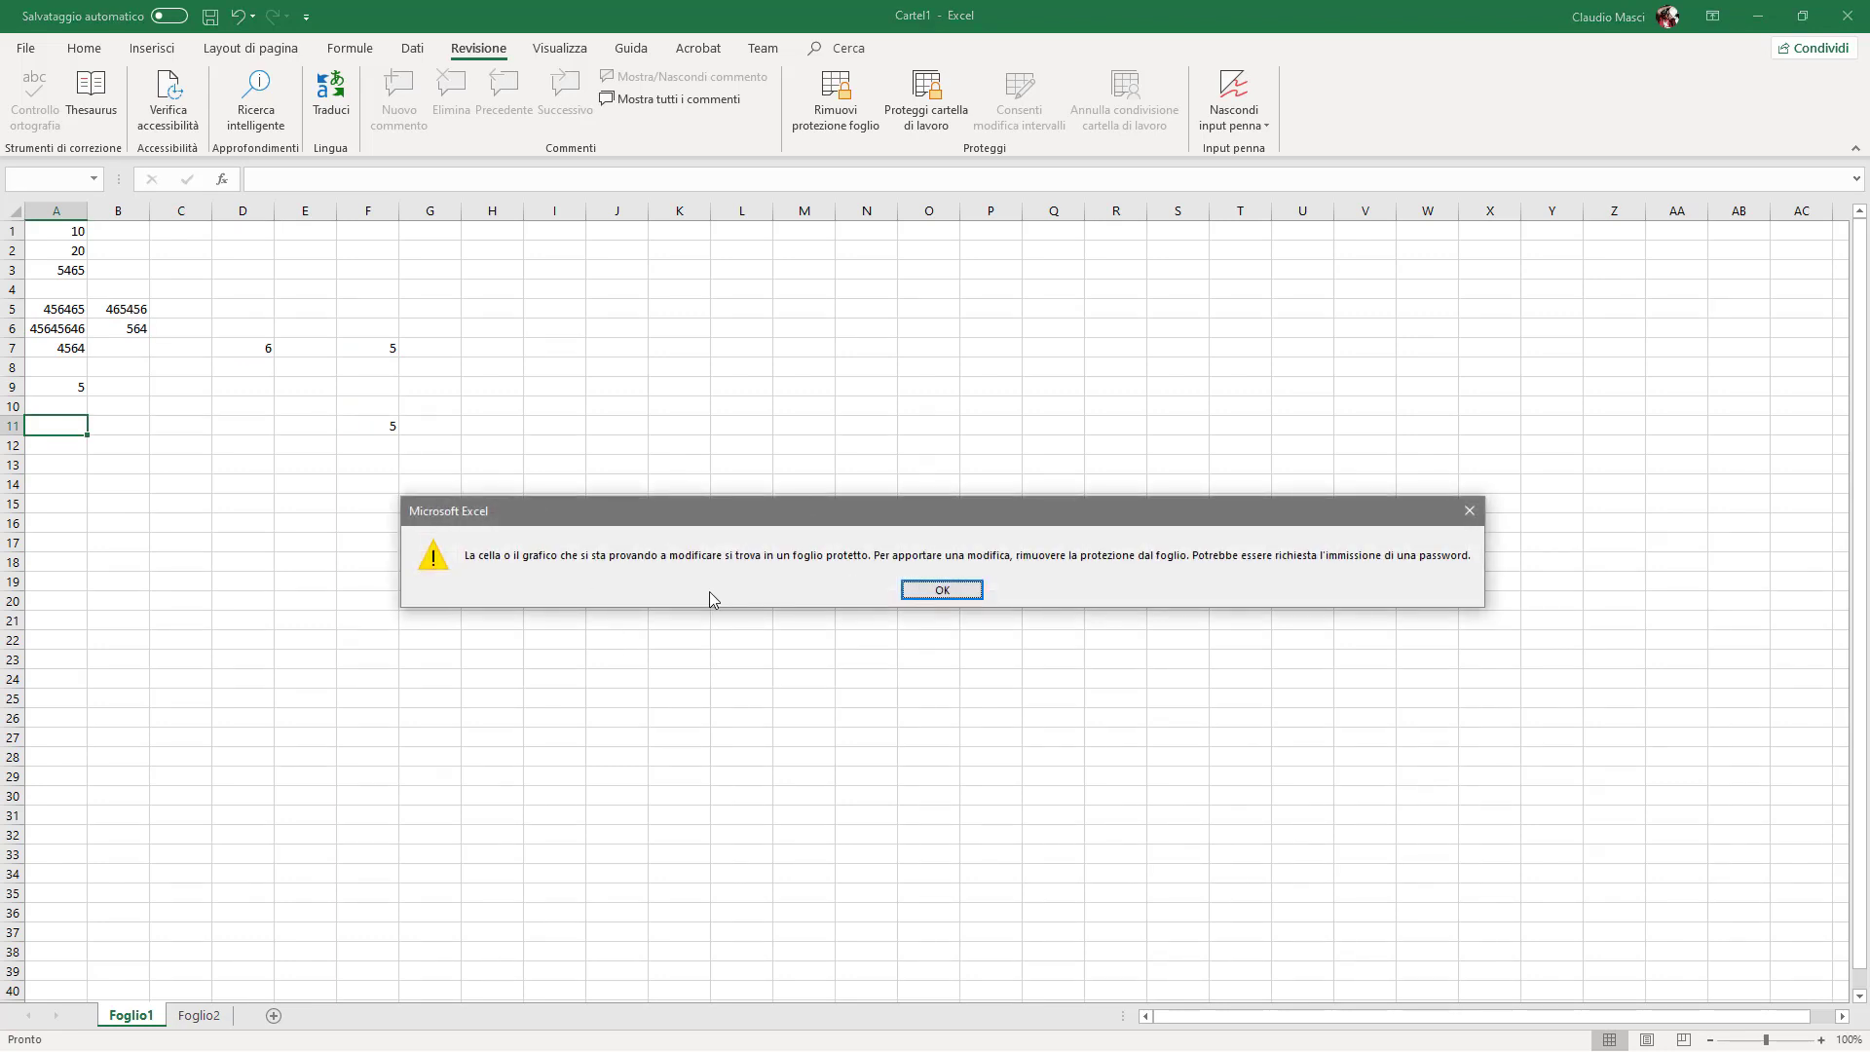
left_click(941, 589)
left_click(834, 97)
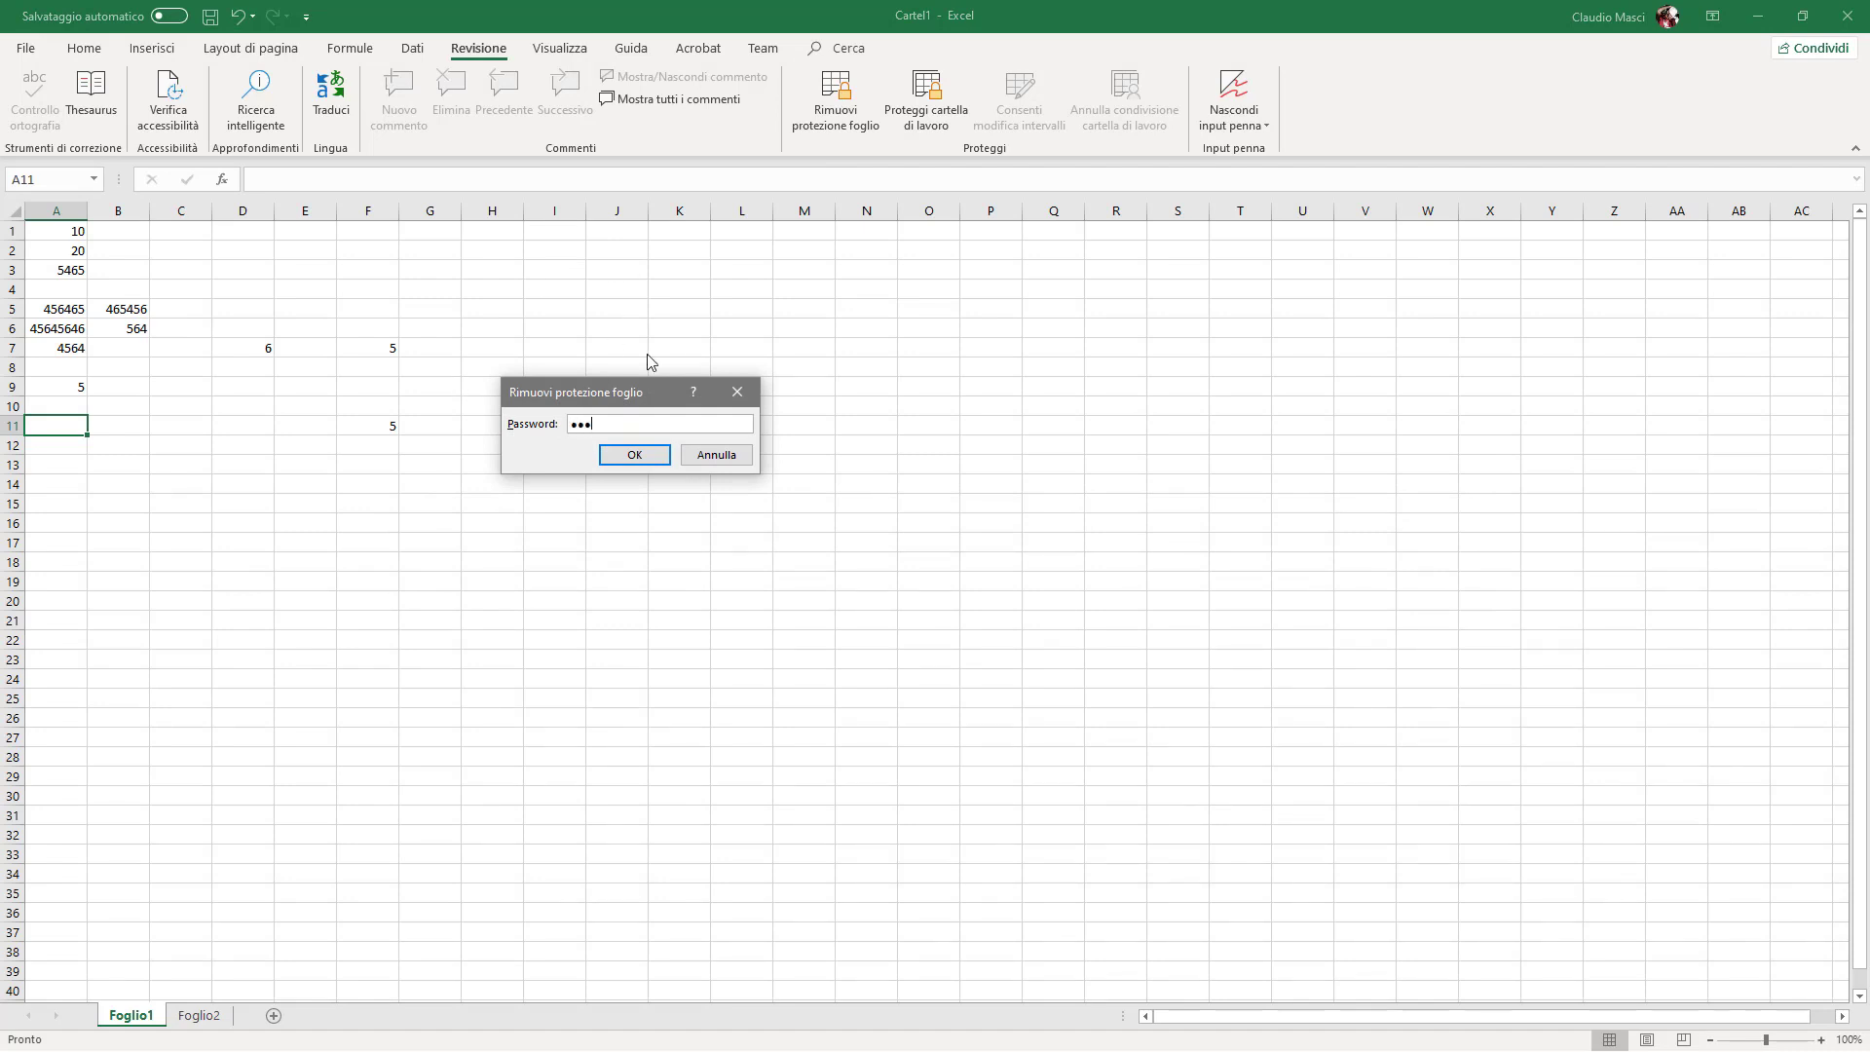
Unprotect Foglio1 with its password, then select columns A–D and rows 1, 2, 3 and 5.
key("Return")
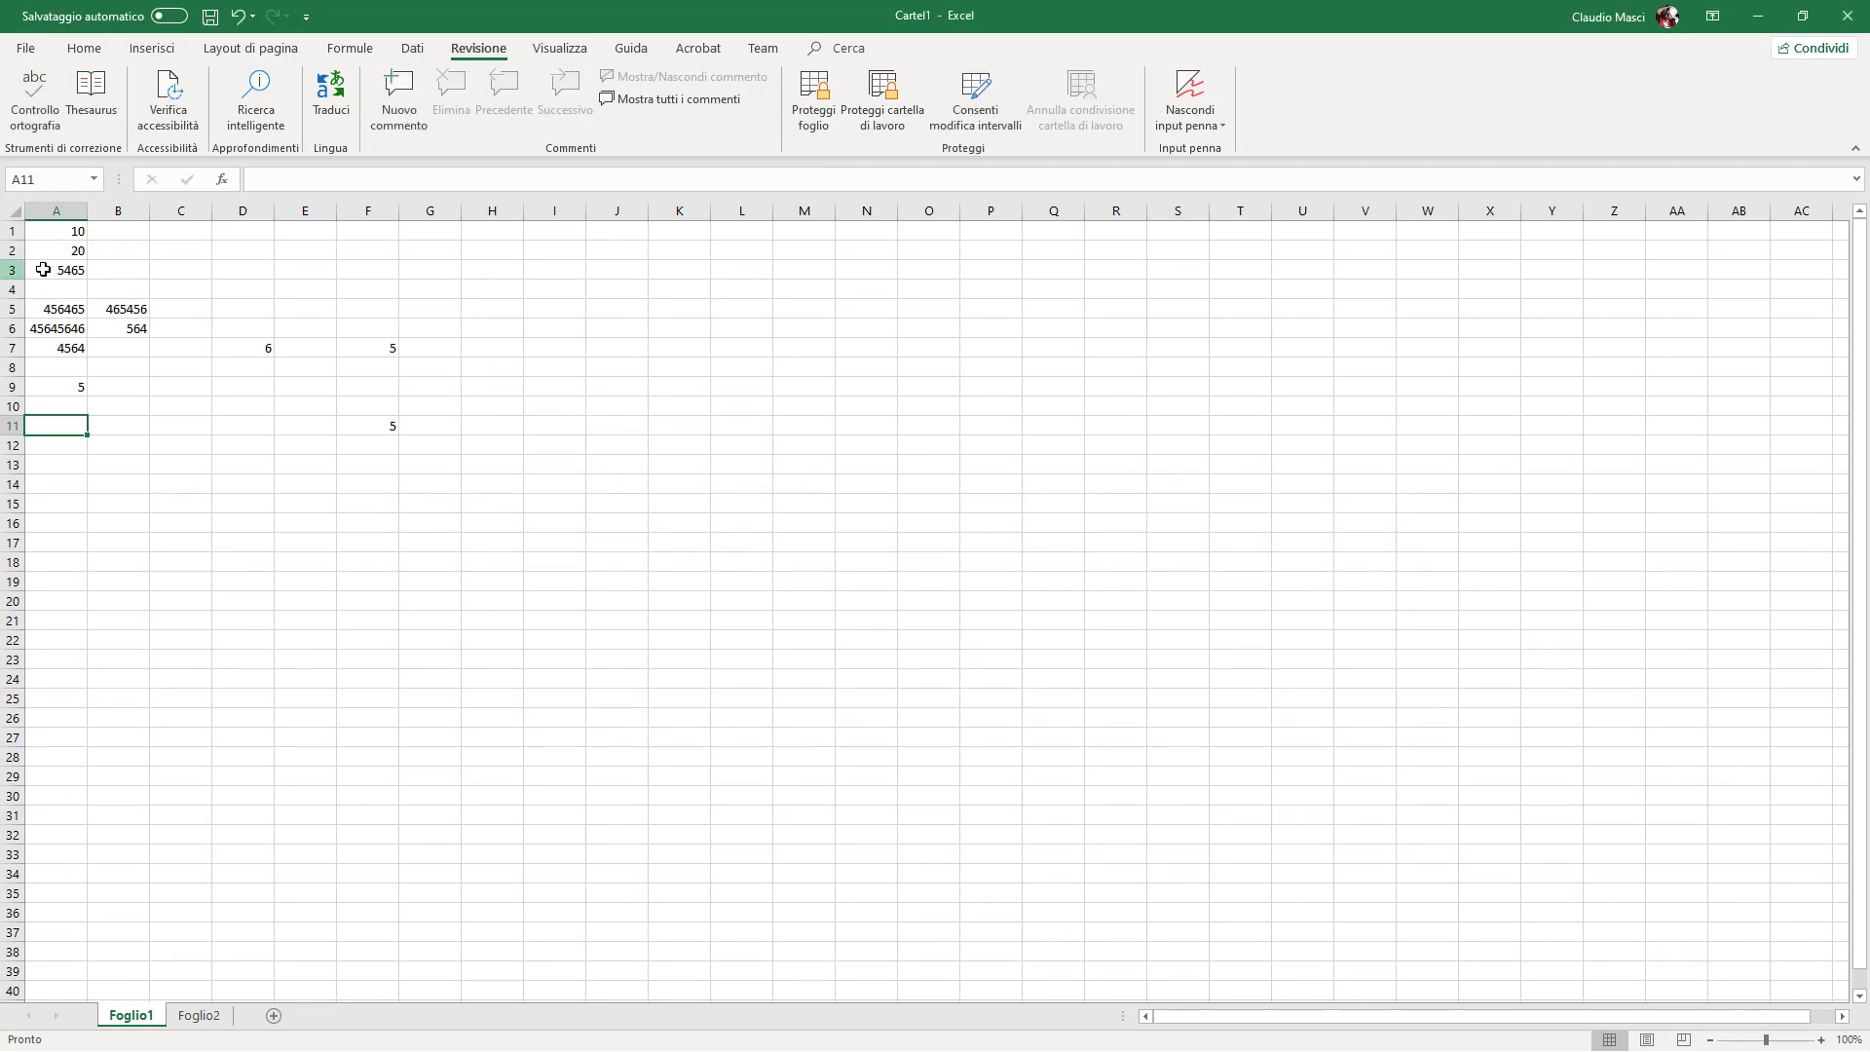
left_click(67, 212)
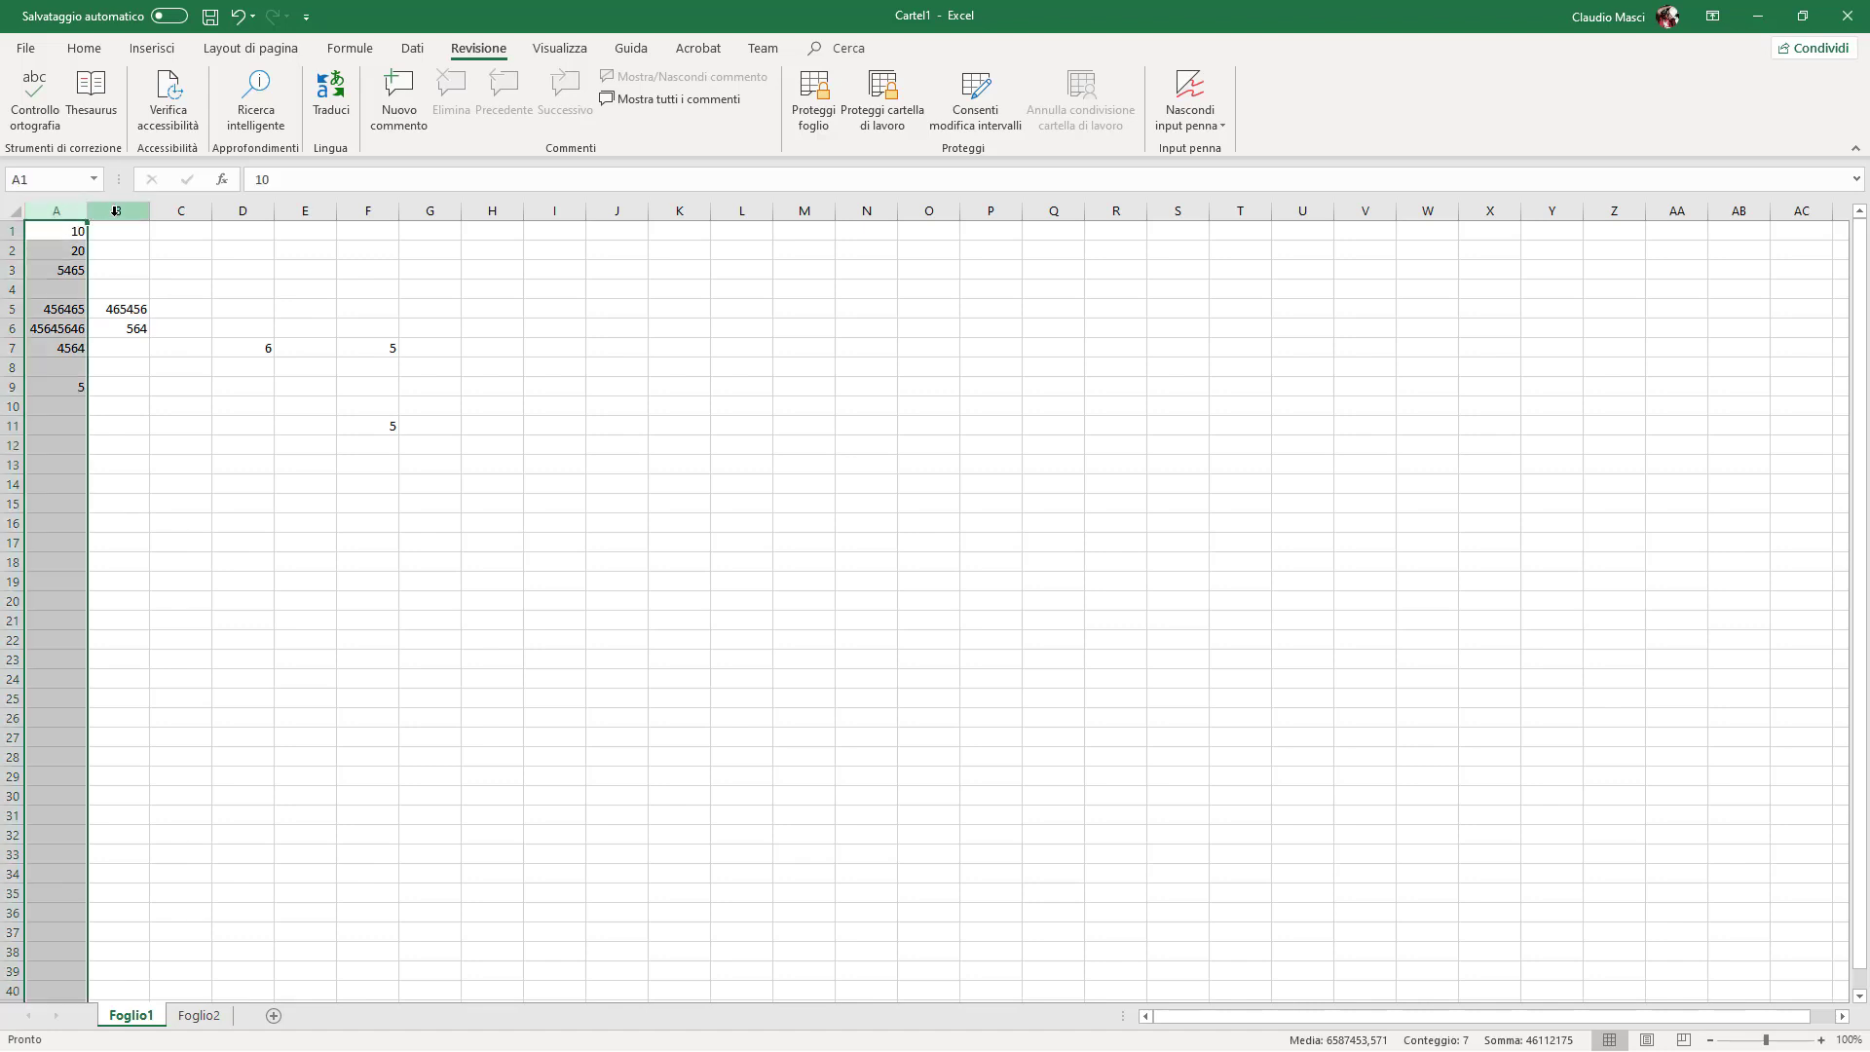
left_click(101, 212)
left_click(162, 213)
left_click(236, 212)
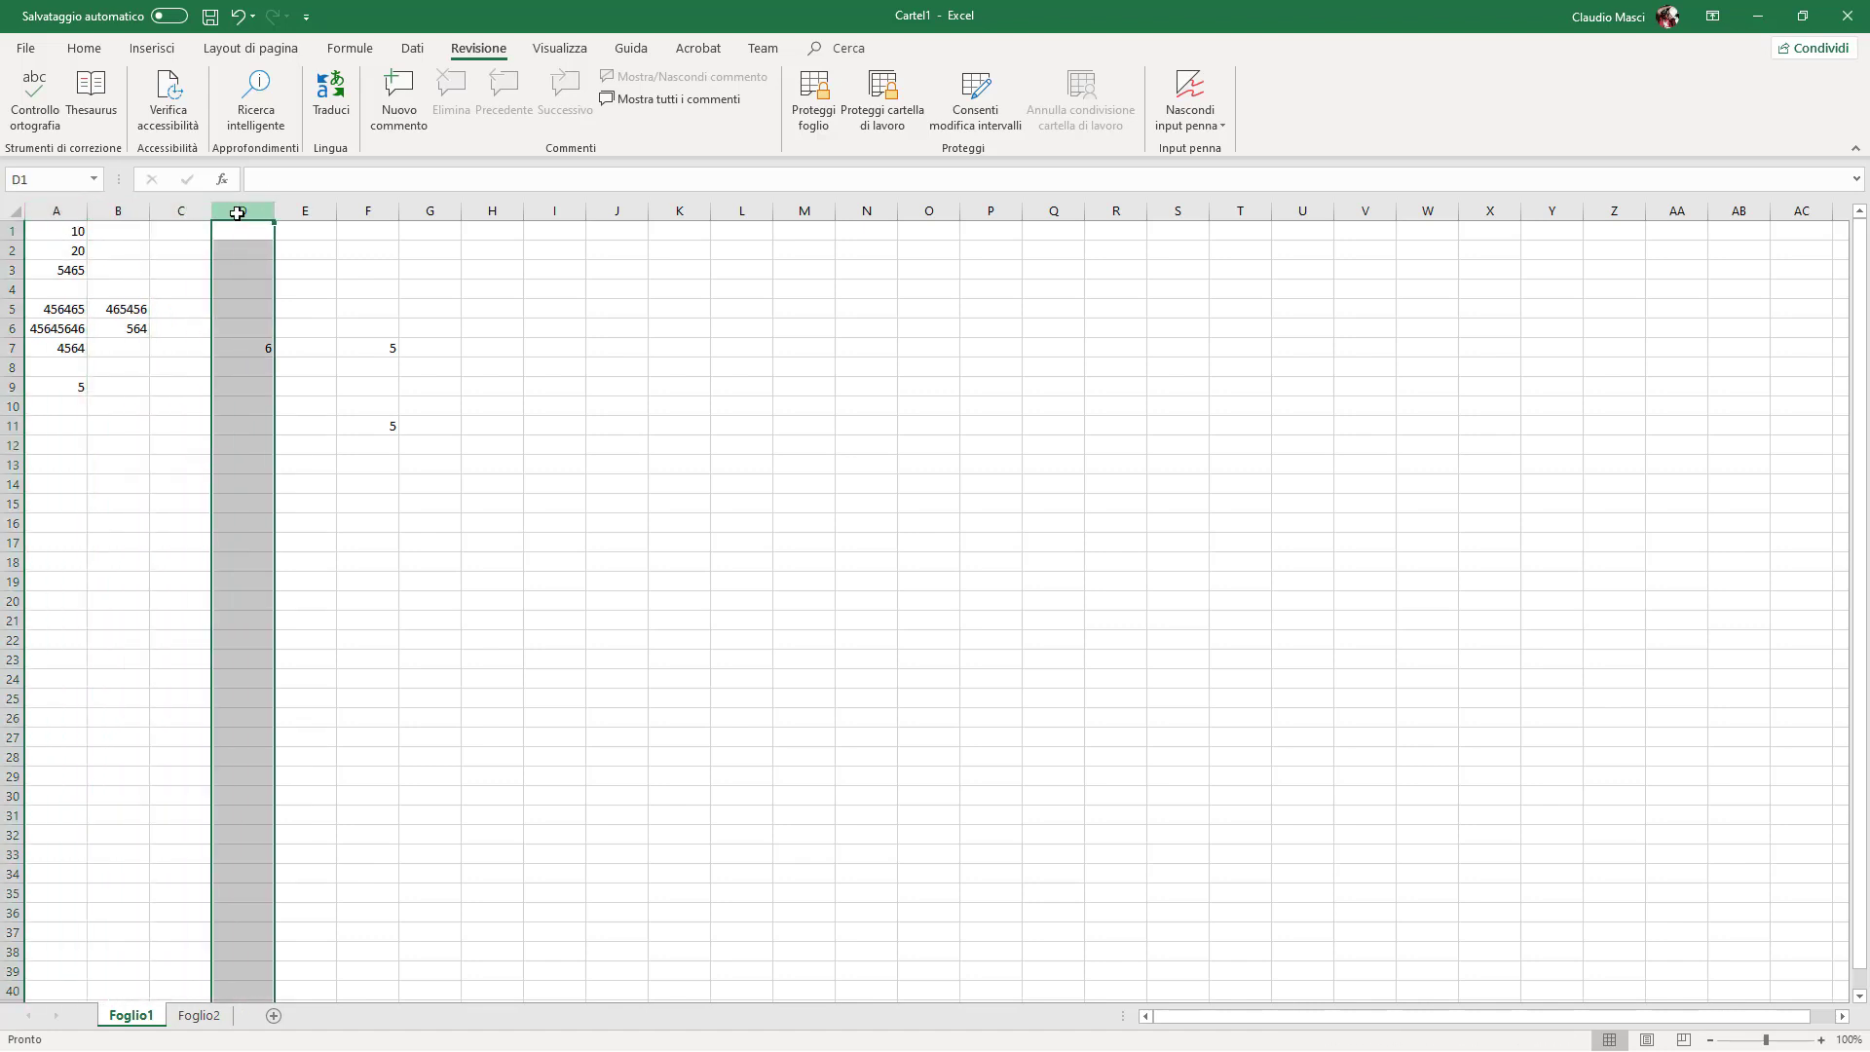
left_click(12, 231)
left_click(12, 250)
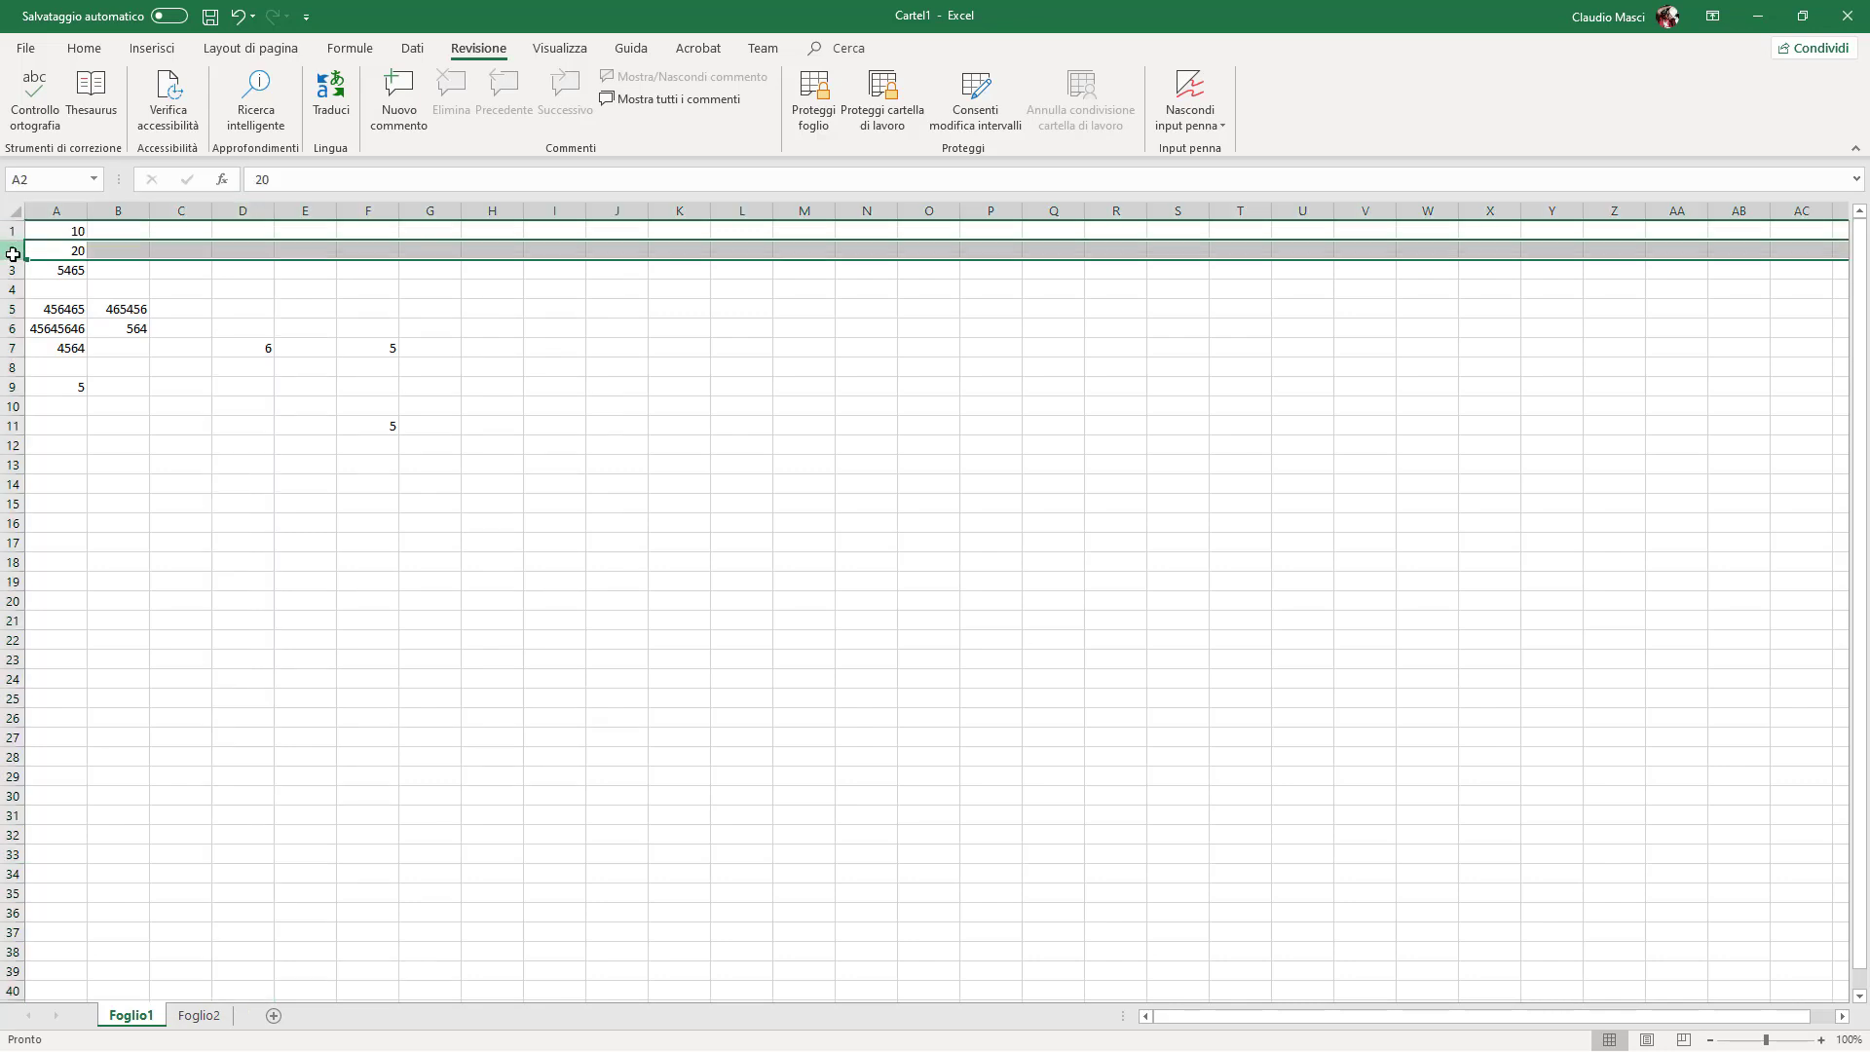
left_click(16, 272)
left_click(13, 309)
Inspect row 5's Protezione lock setting in Formato celle and cancel without changing it.
right_click(141, 308)
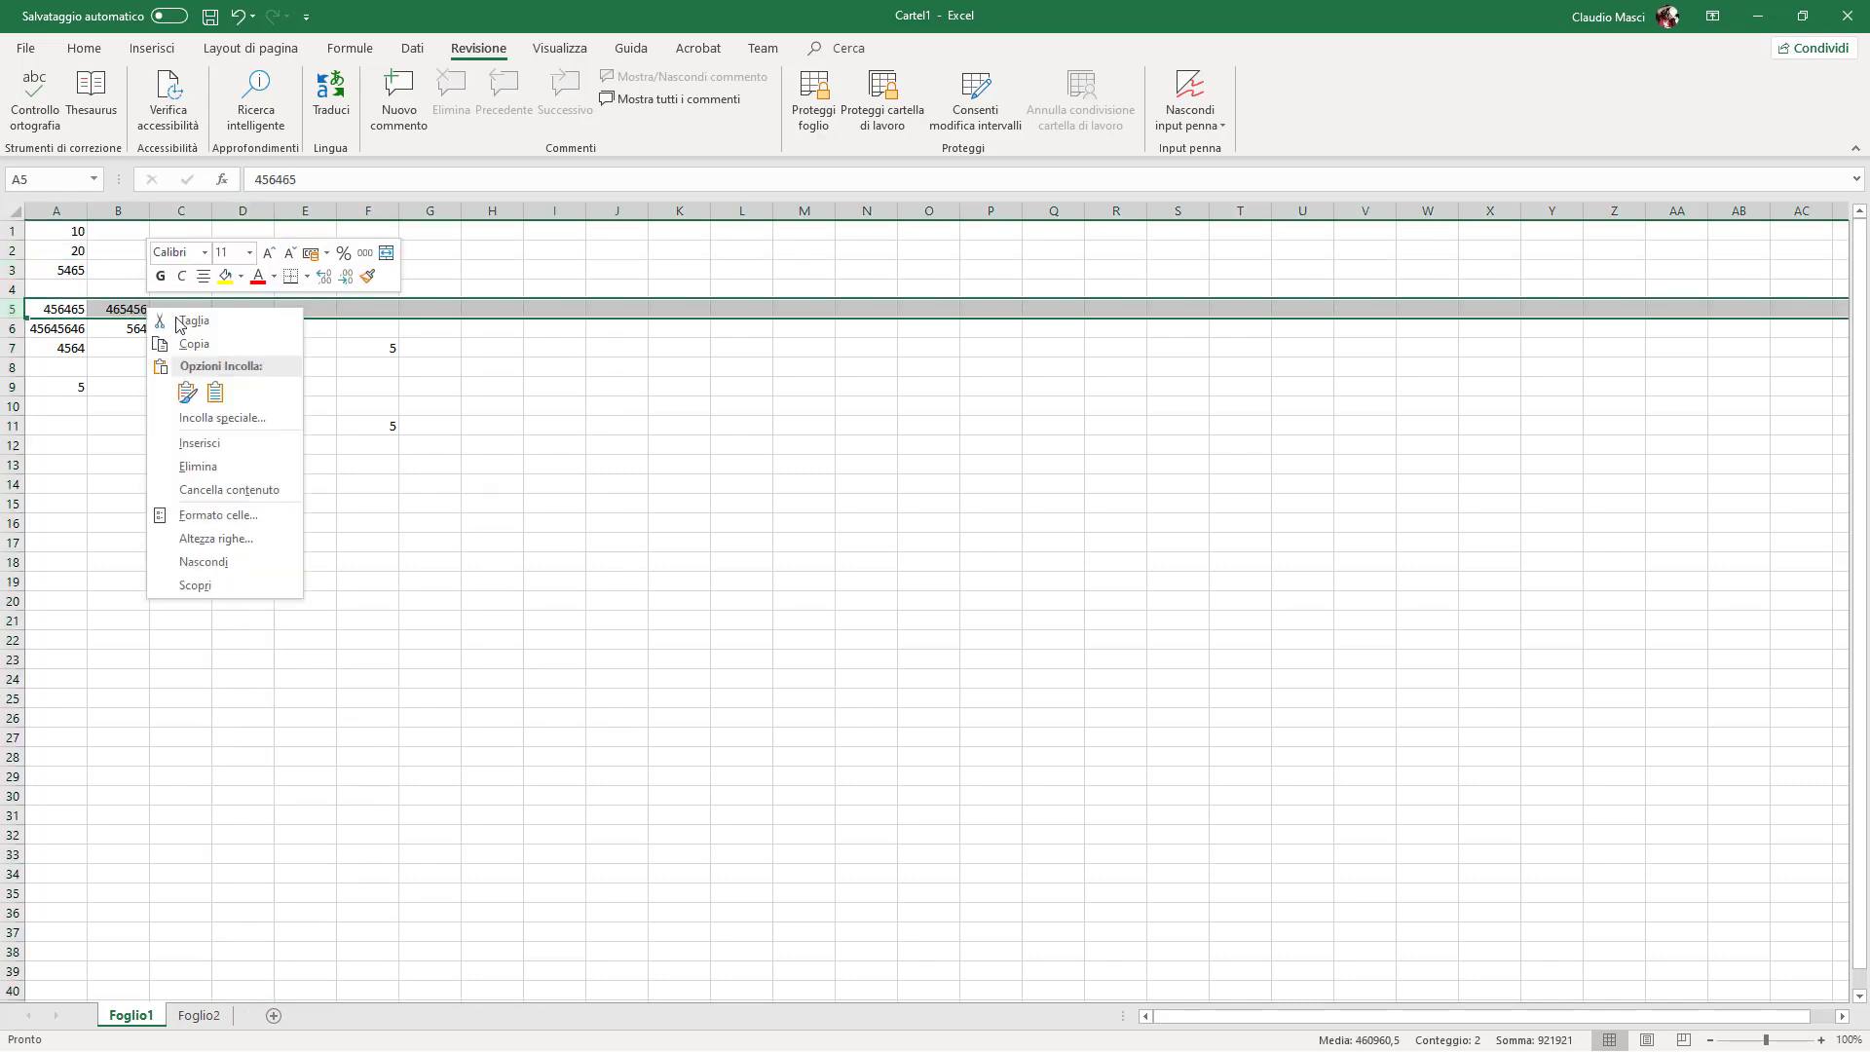
left_click(230, 514)
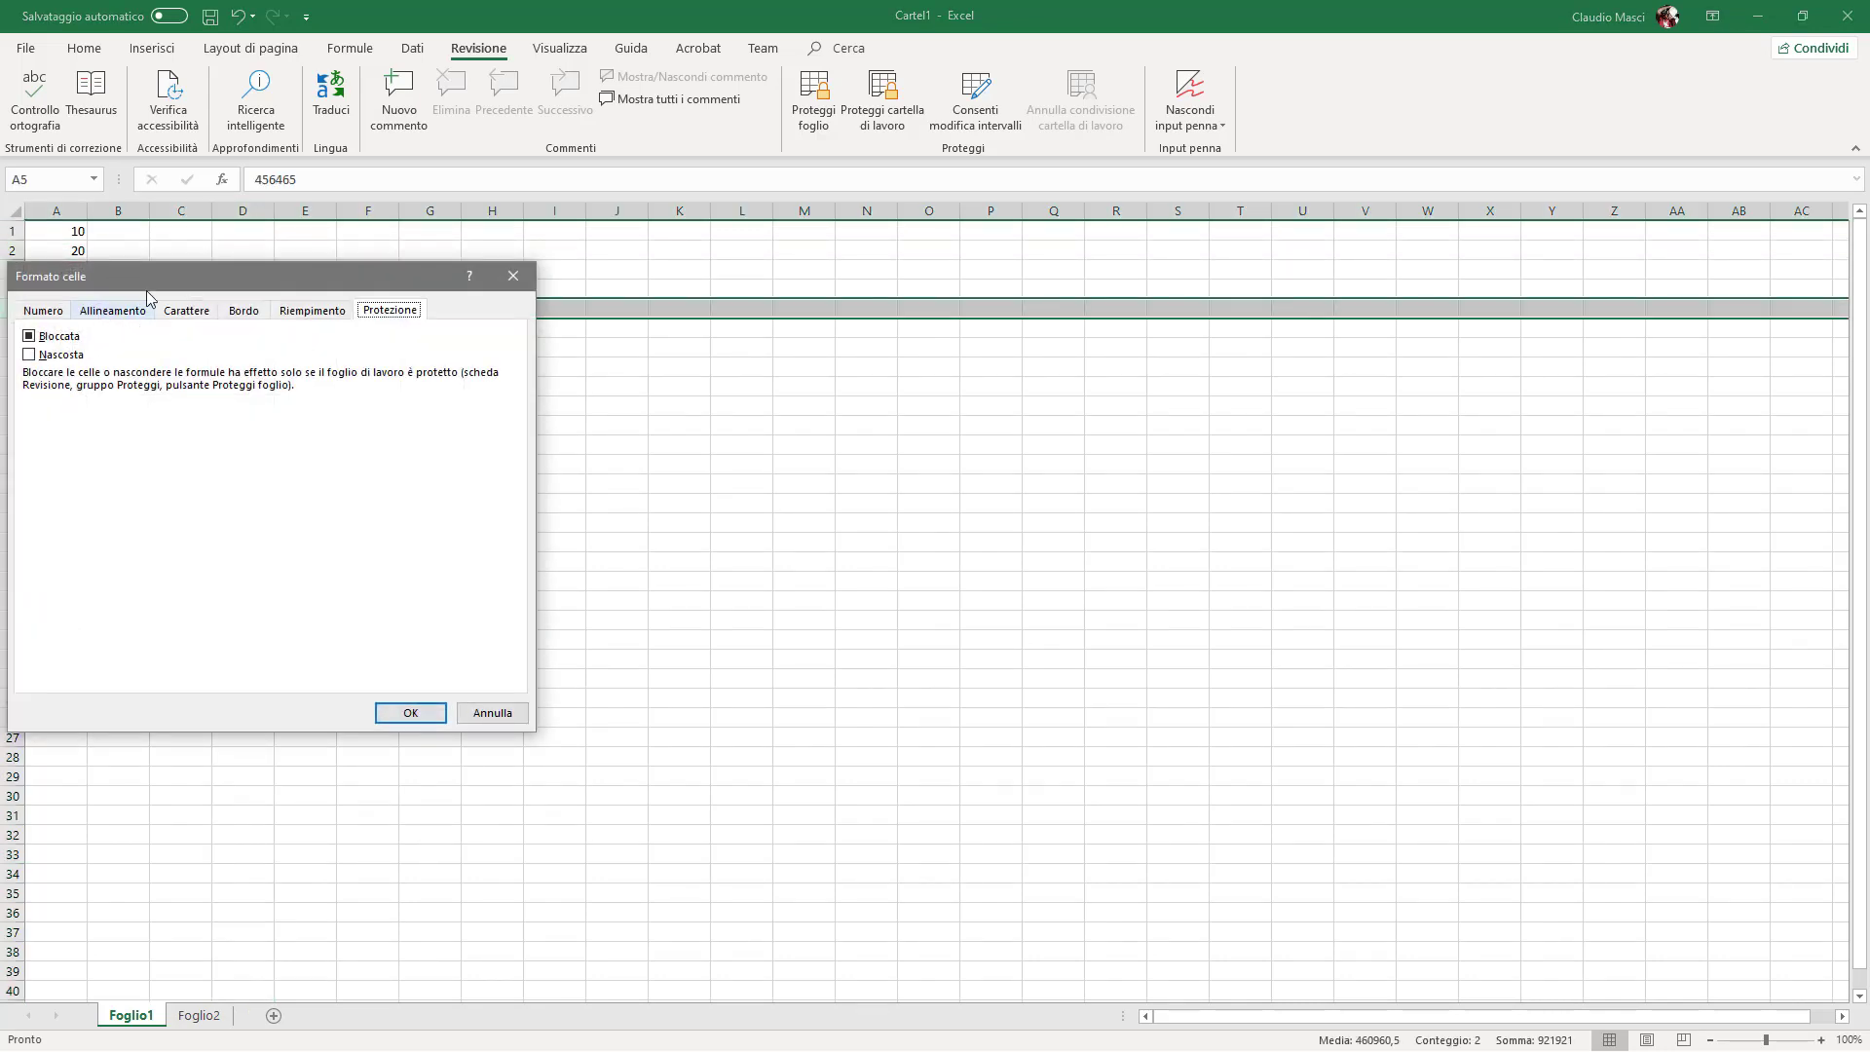
left_click_drag(155, 278, 270, 297)
left_click(575, 732)
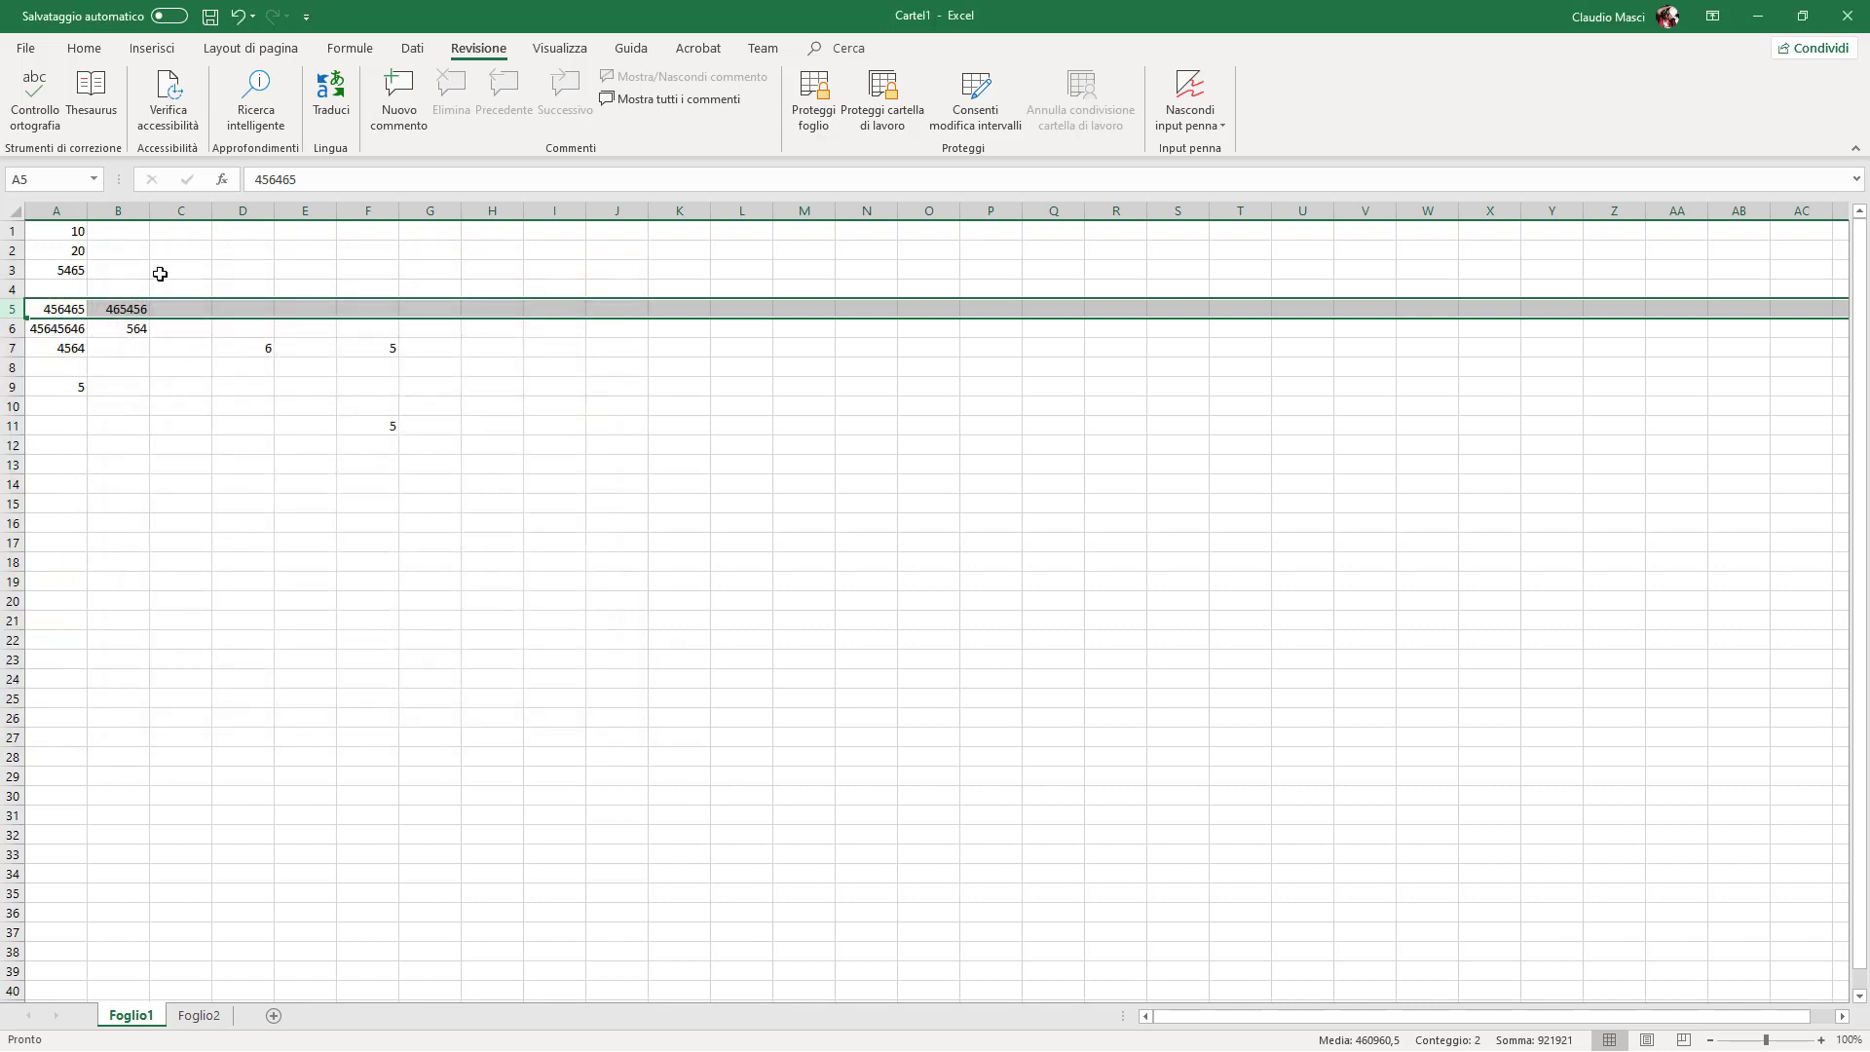
left_click(50, 205)
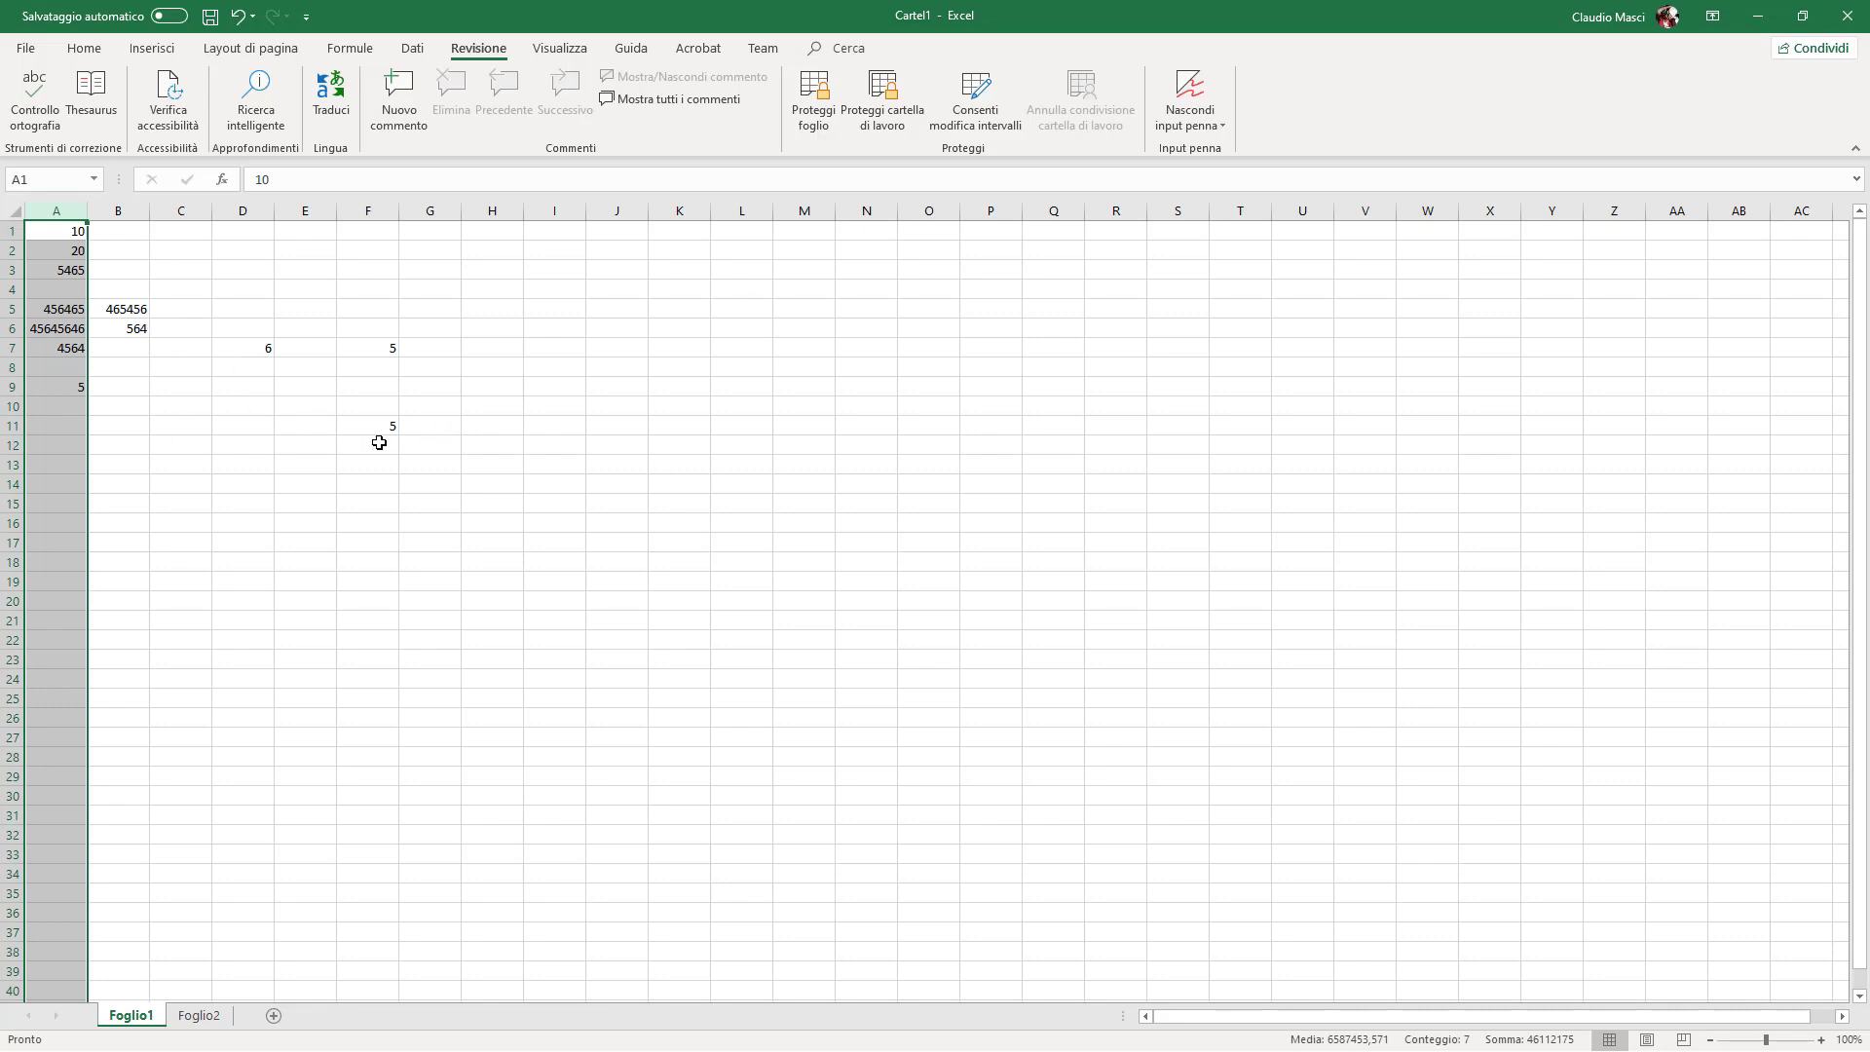
Unlock every cell on the sheet by clearing Bloccata in Formato celle > Protezione.
left_click(16, 211)
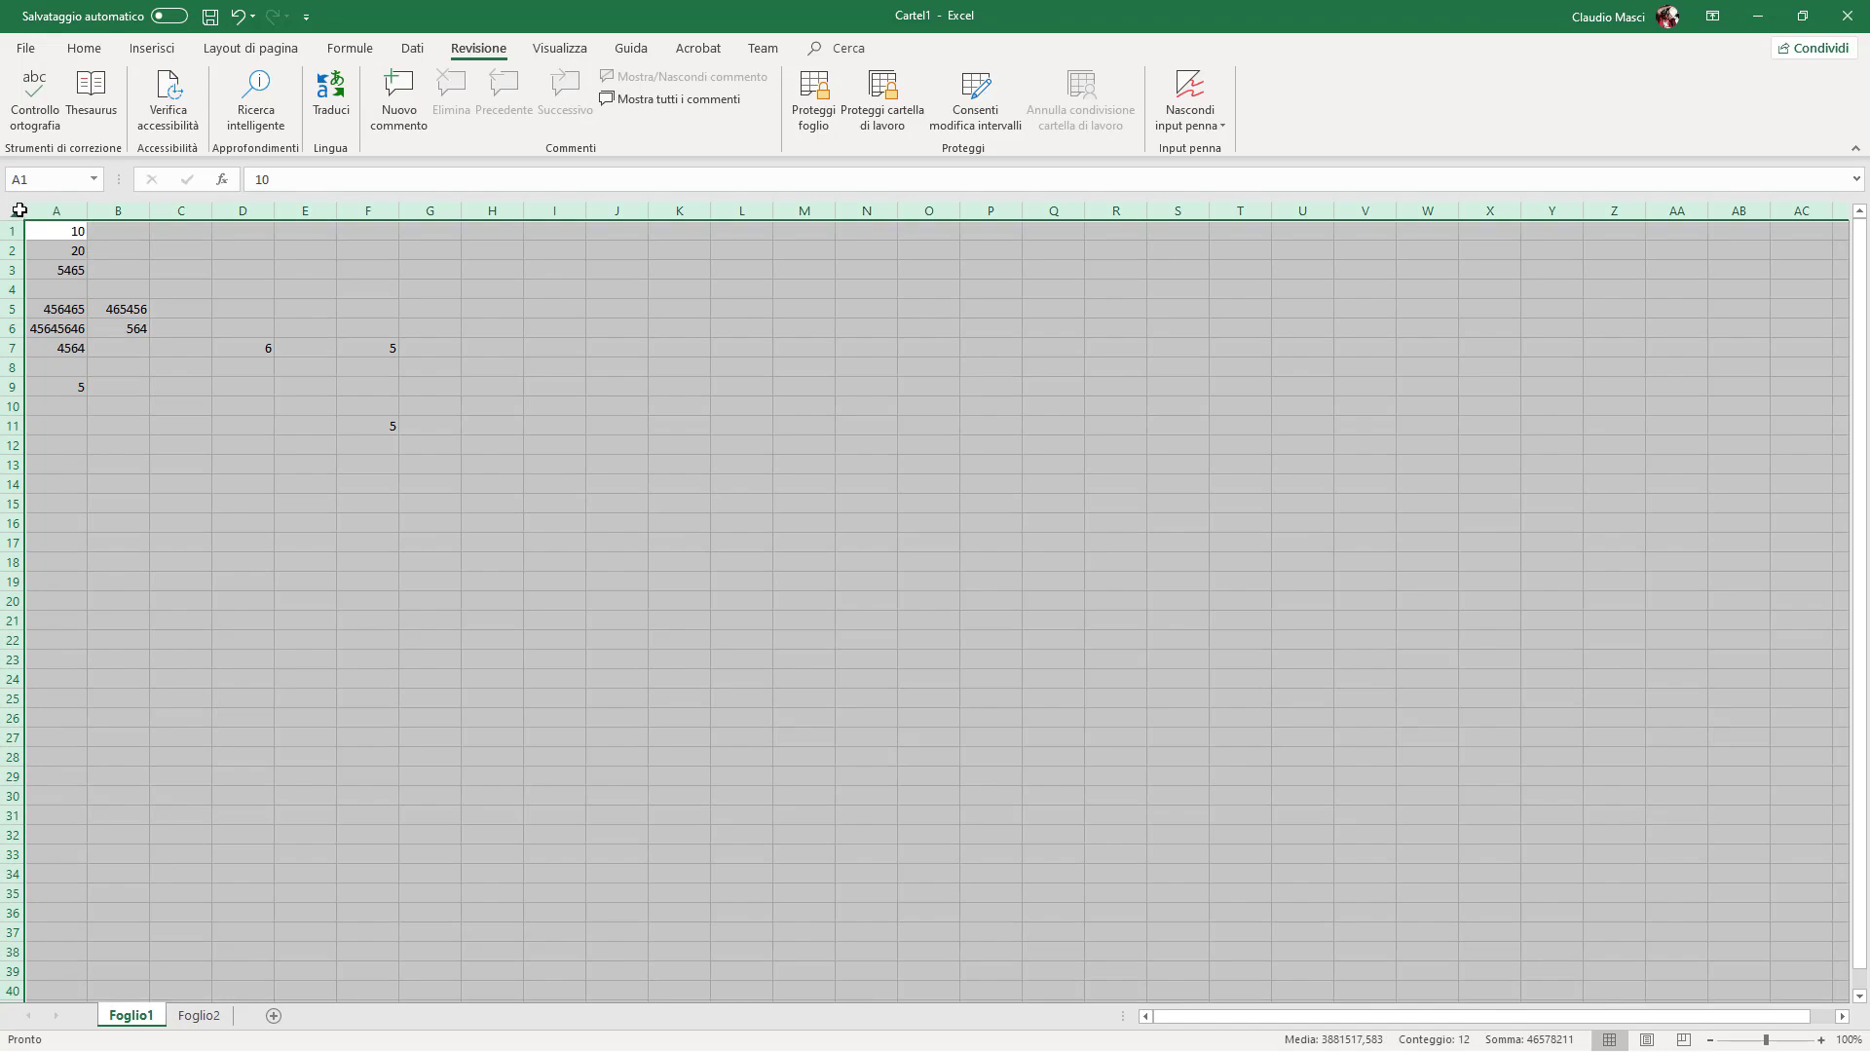
right_click(132, 255)
left_click(226, 474)
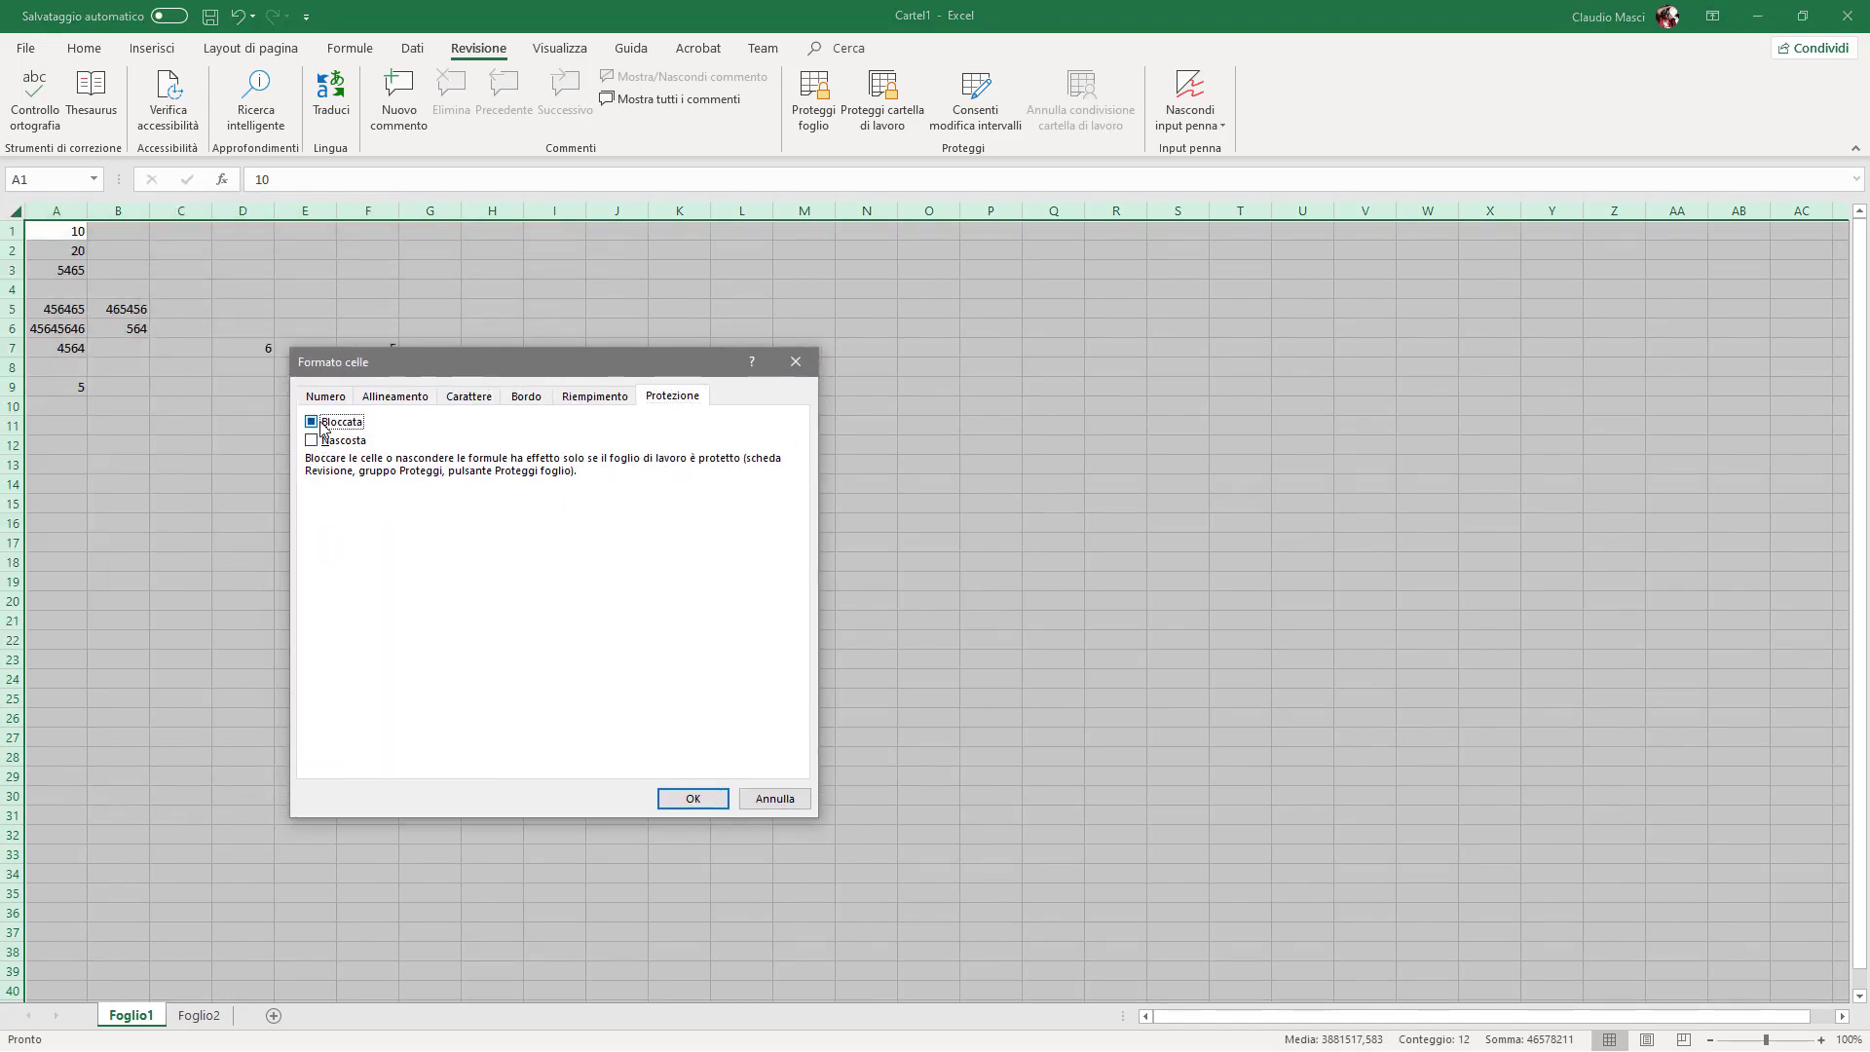
left_click(322, 426)
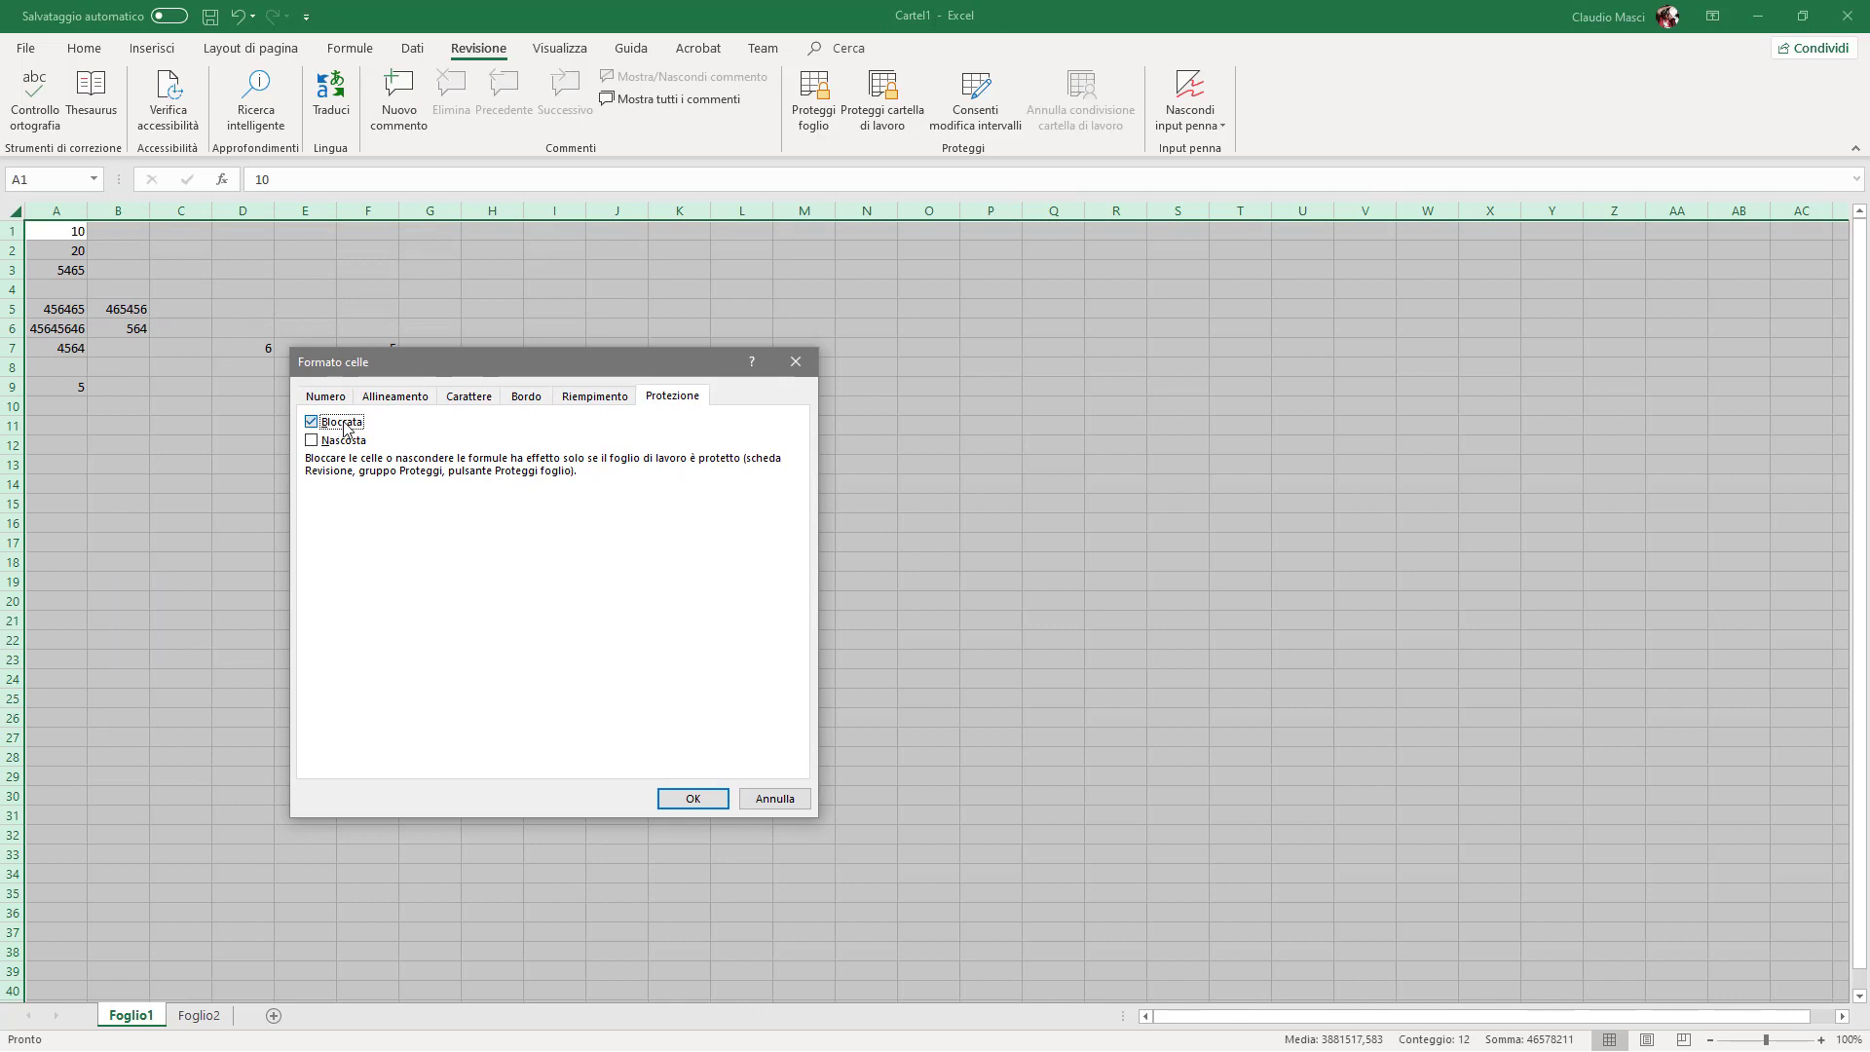
left_click(693, 798)
Set column A's cells back to Bloccata (locked) via Formato celle.
left_click(33, 227)
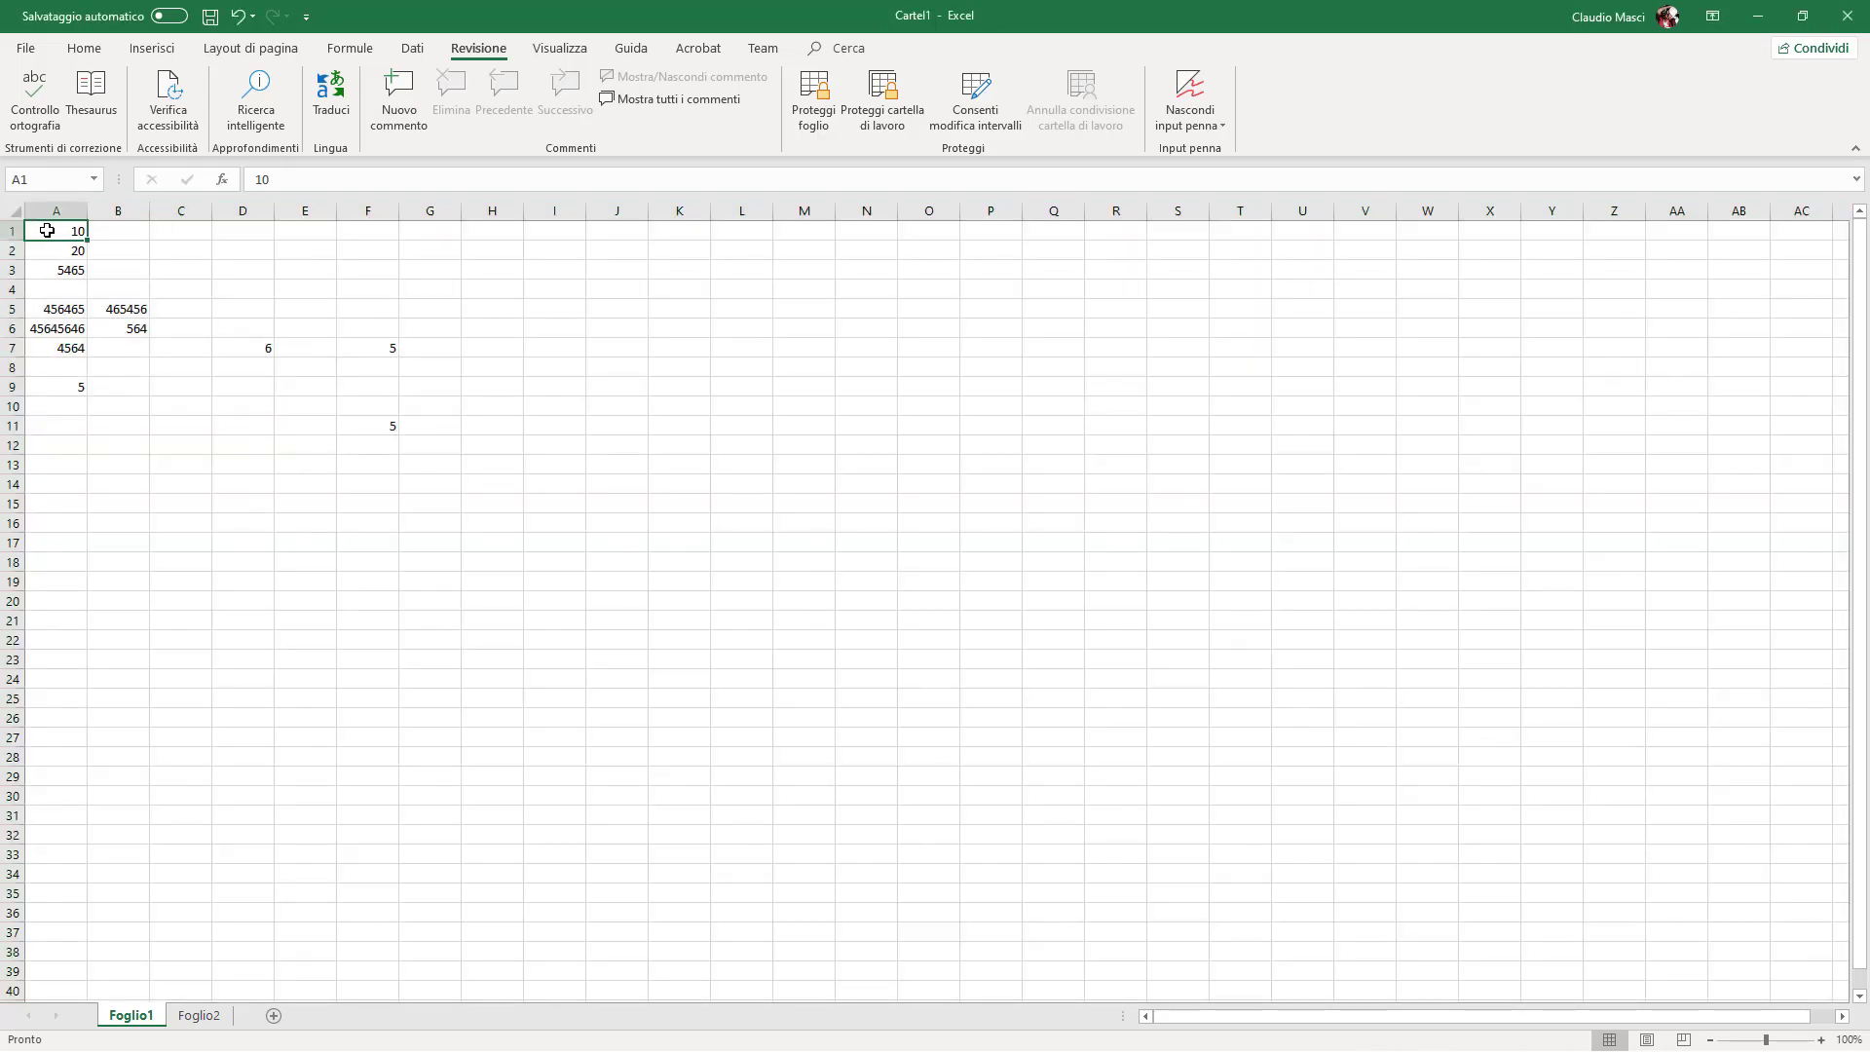
left_click(56, 210)
right_click(56, 209)
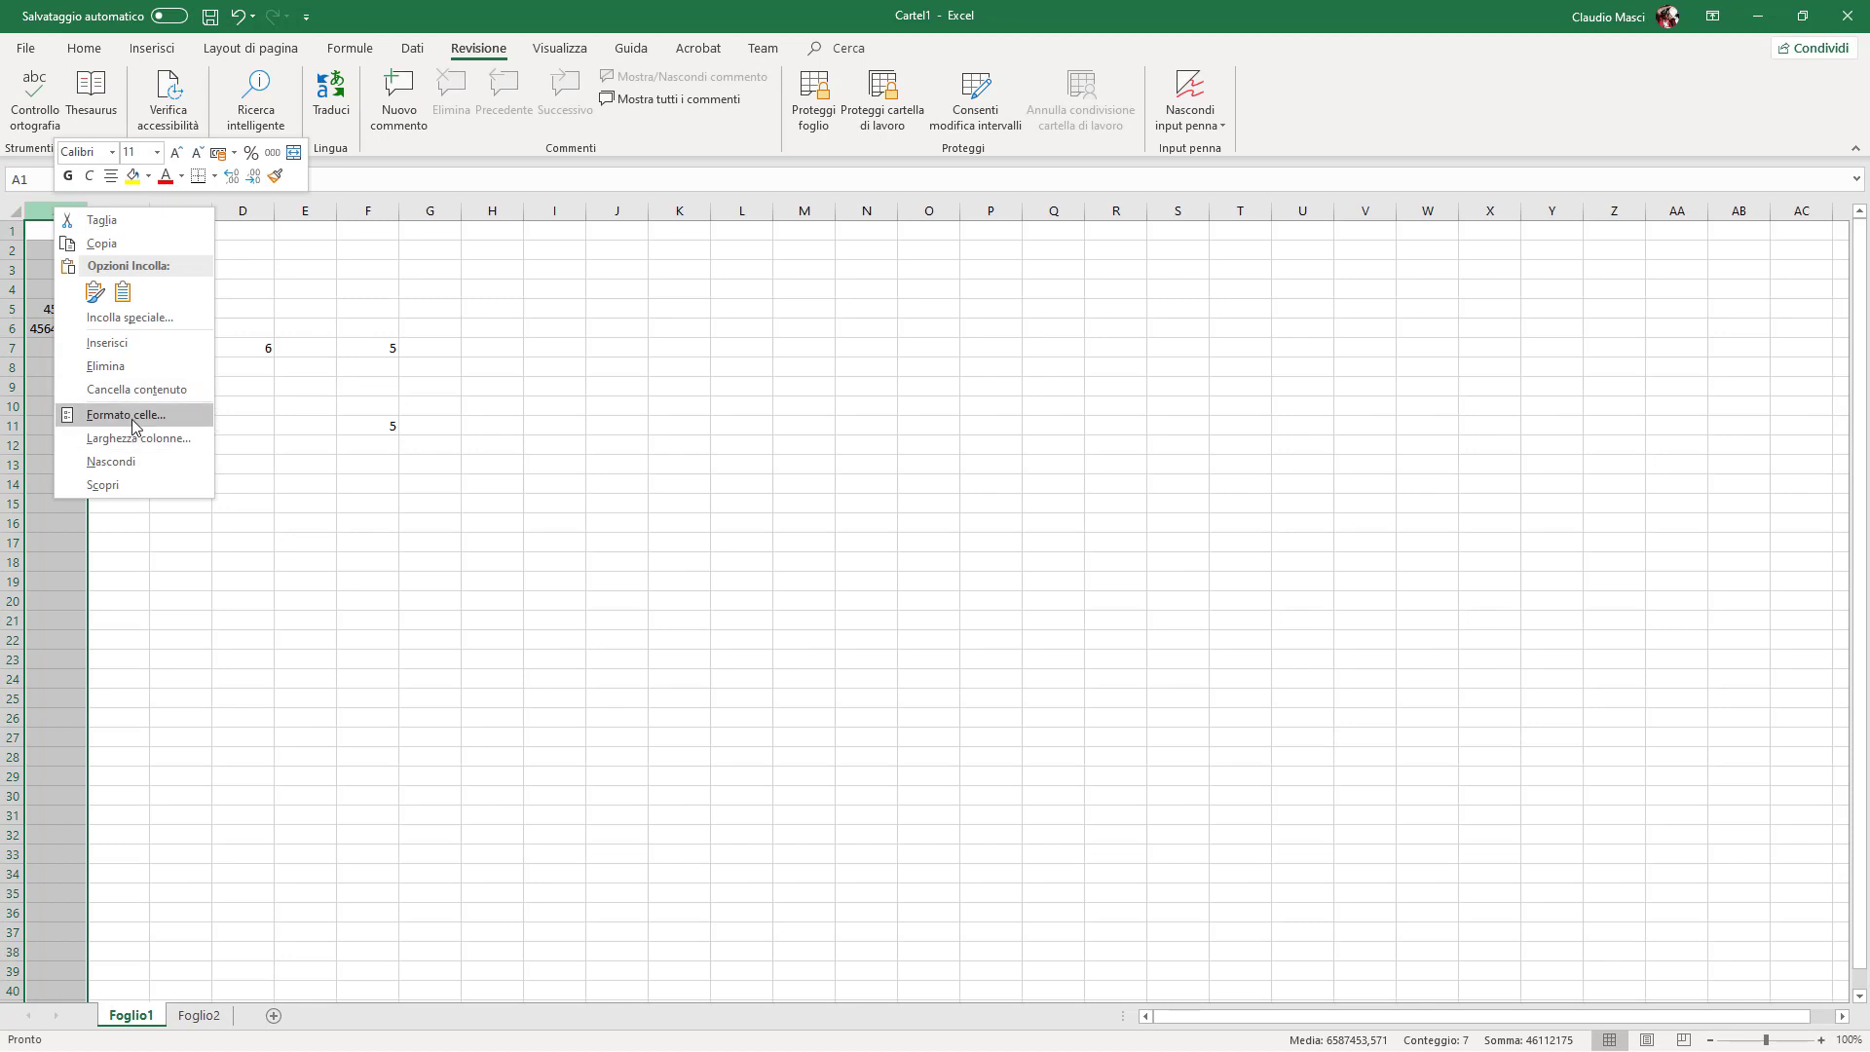
left_click(125, 415)
left_click(40, 244)
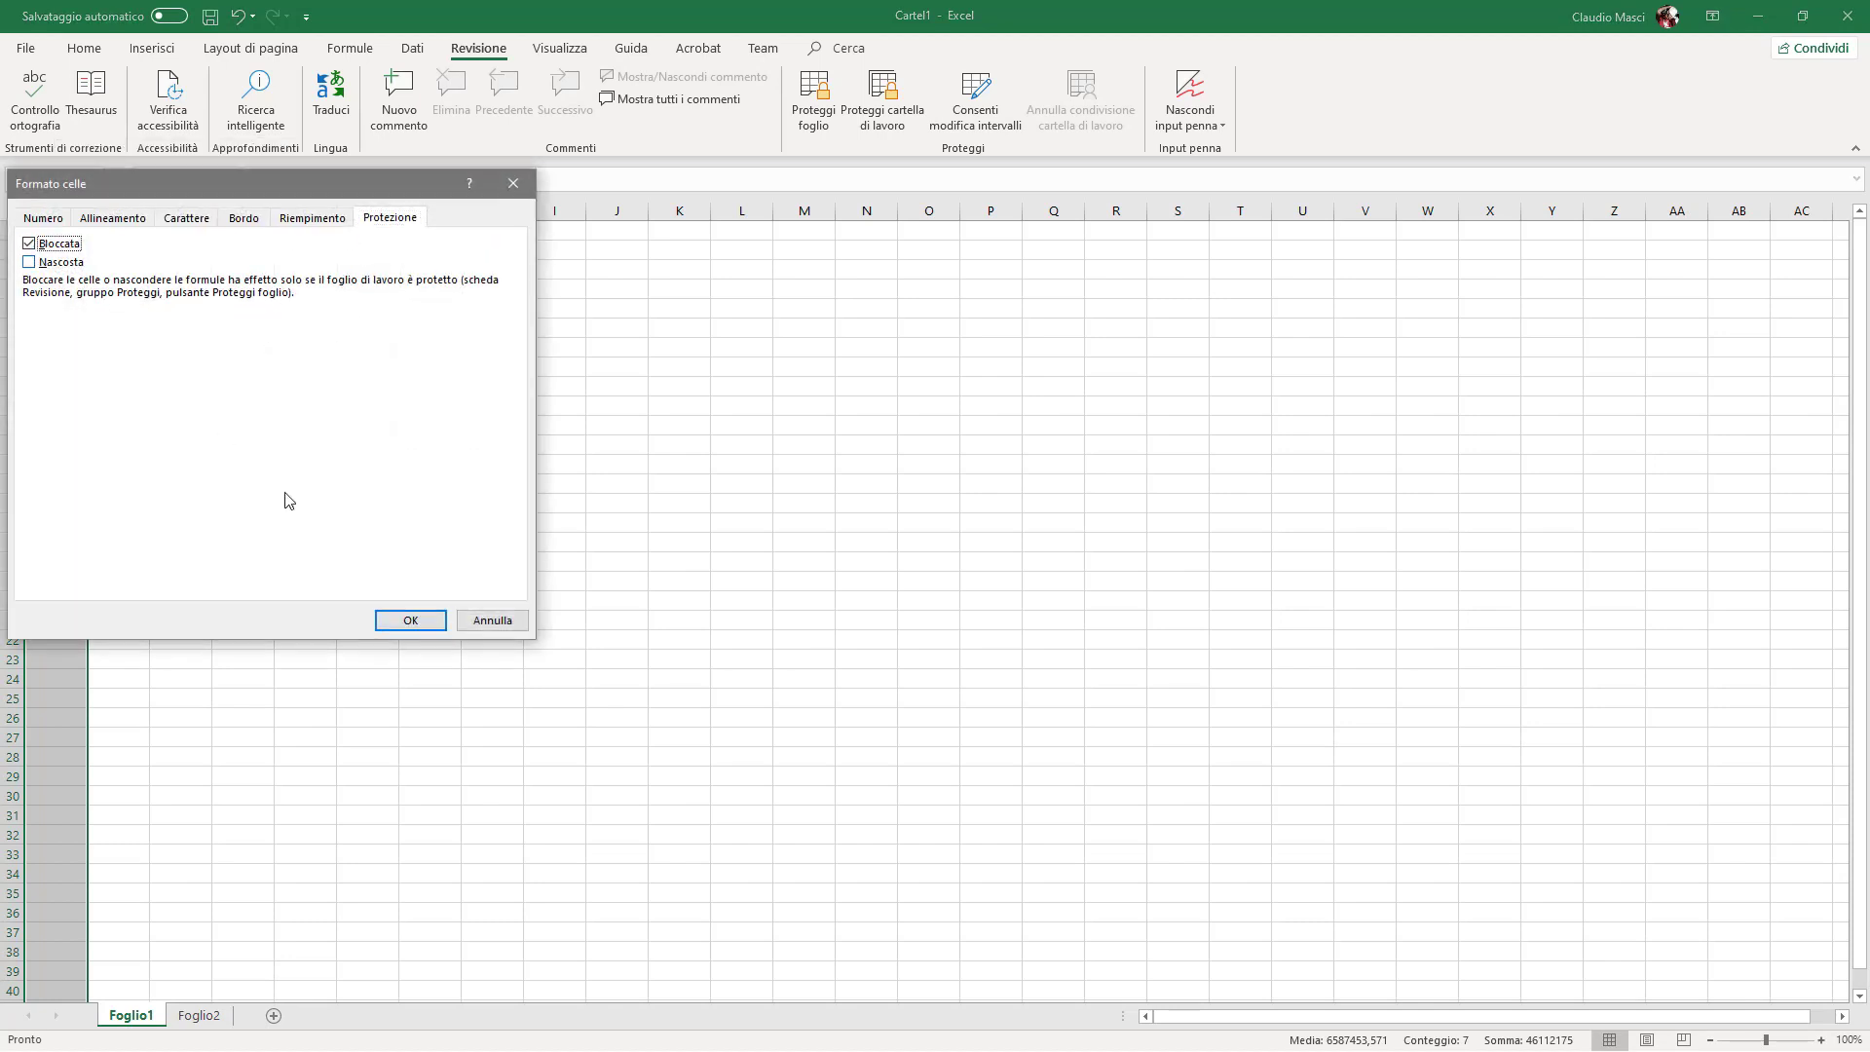
left_click(410, 619)
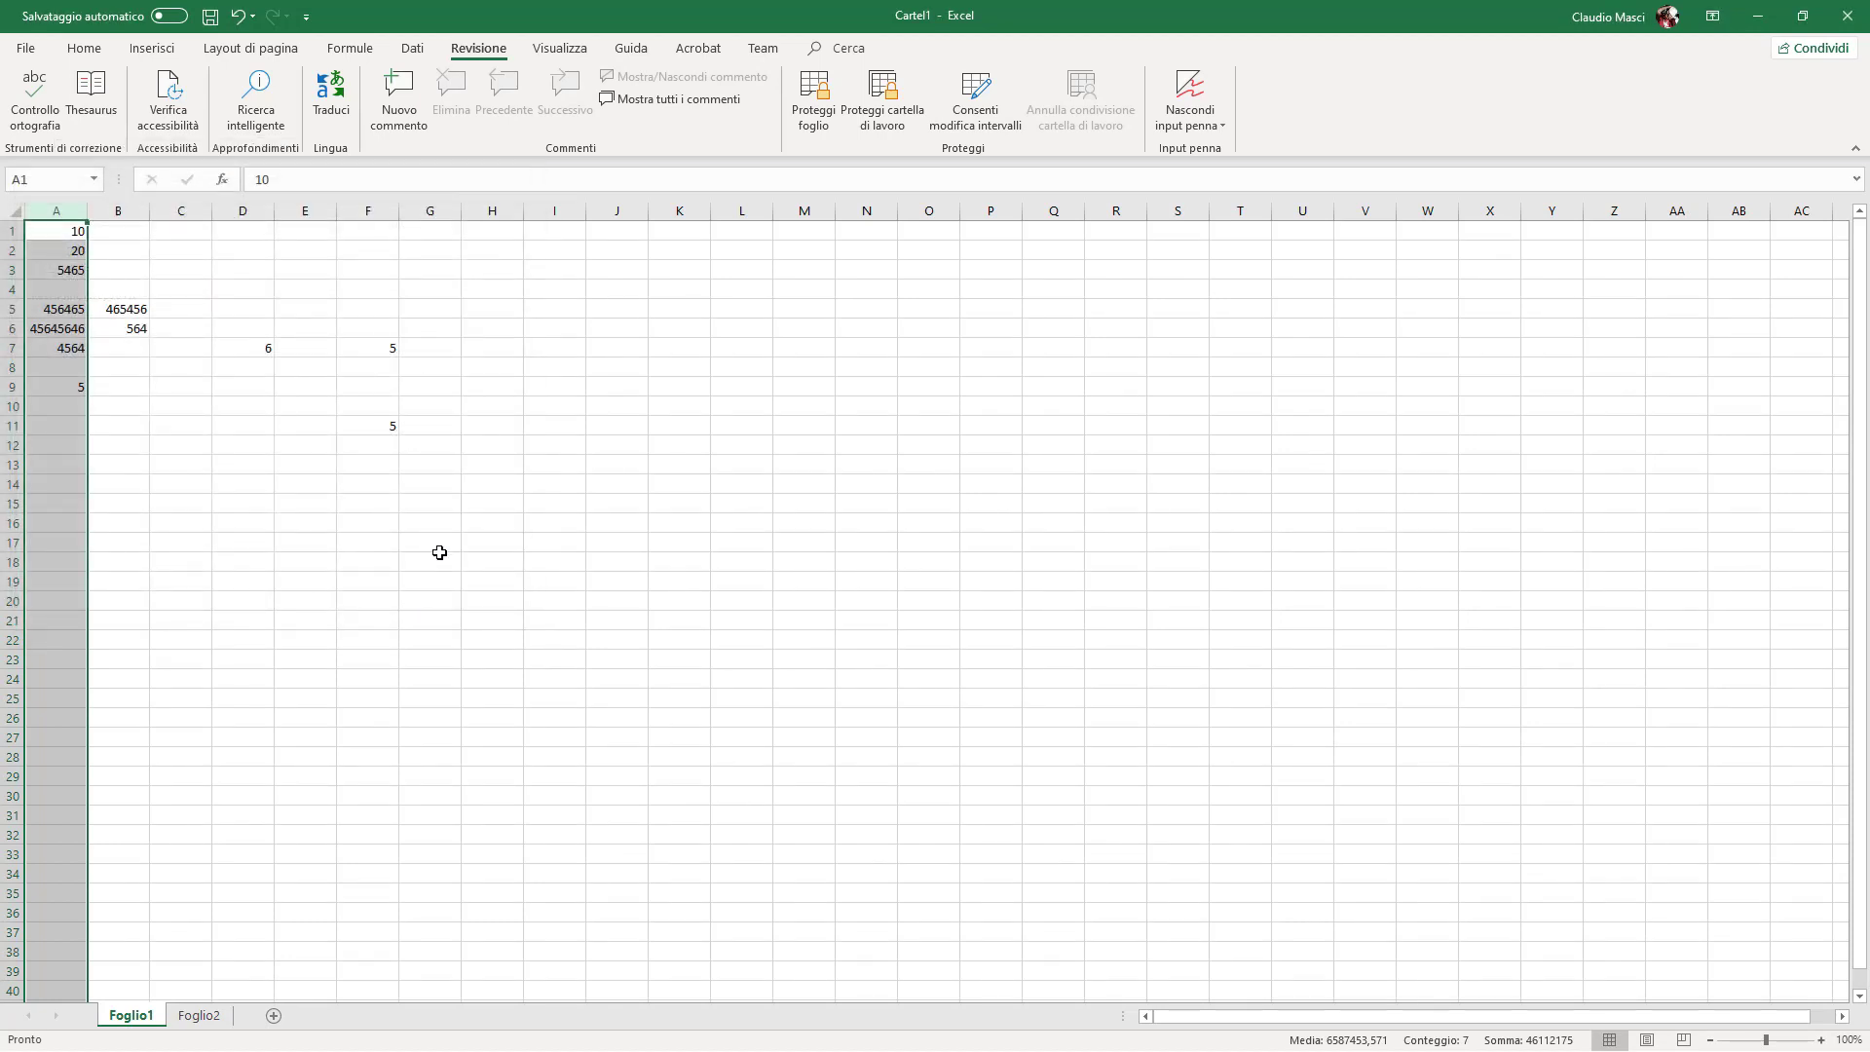